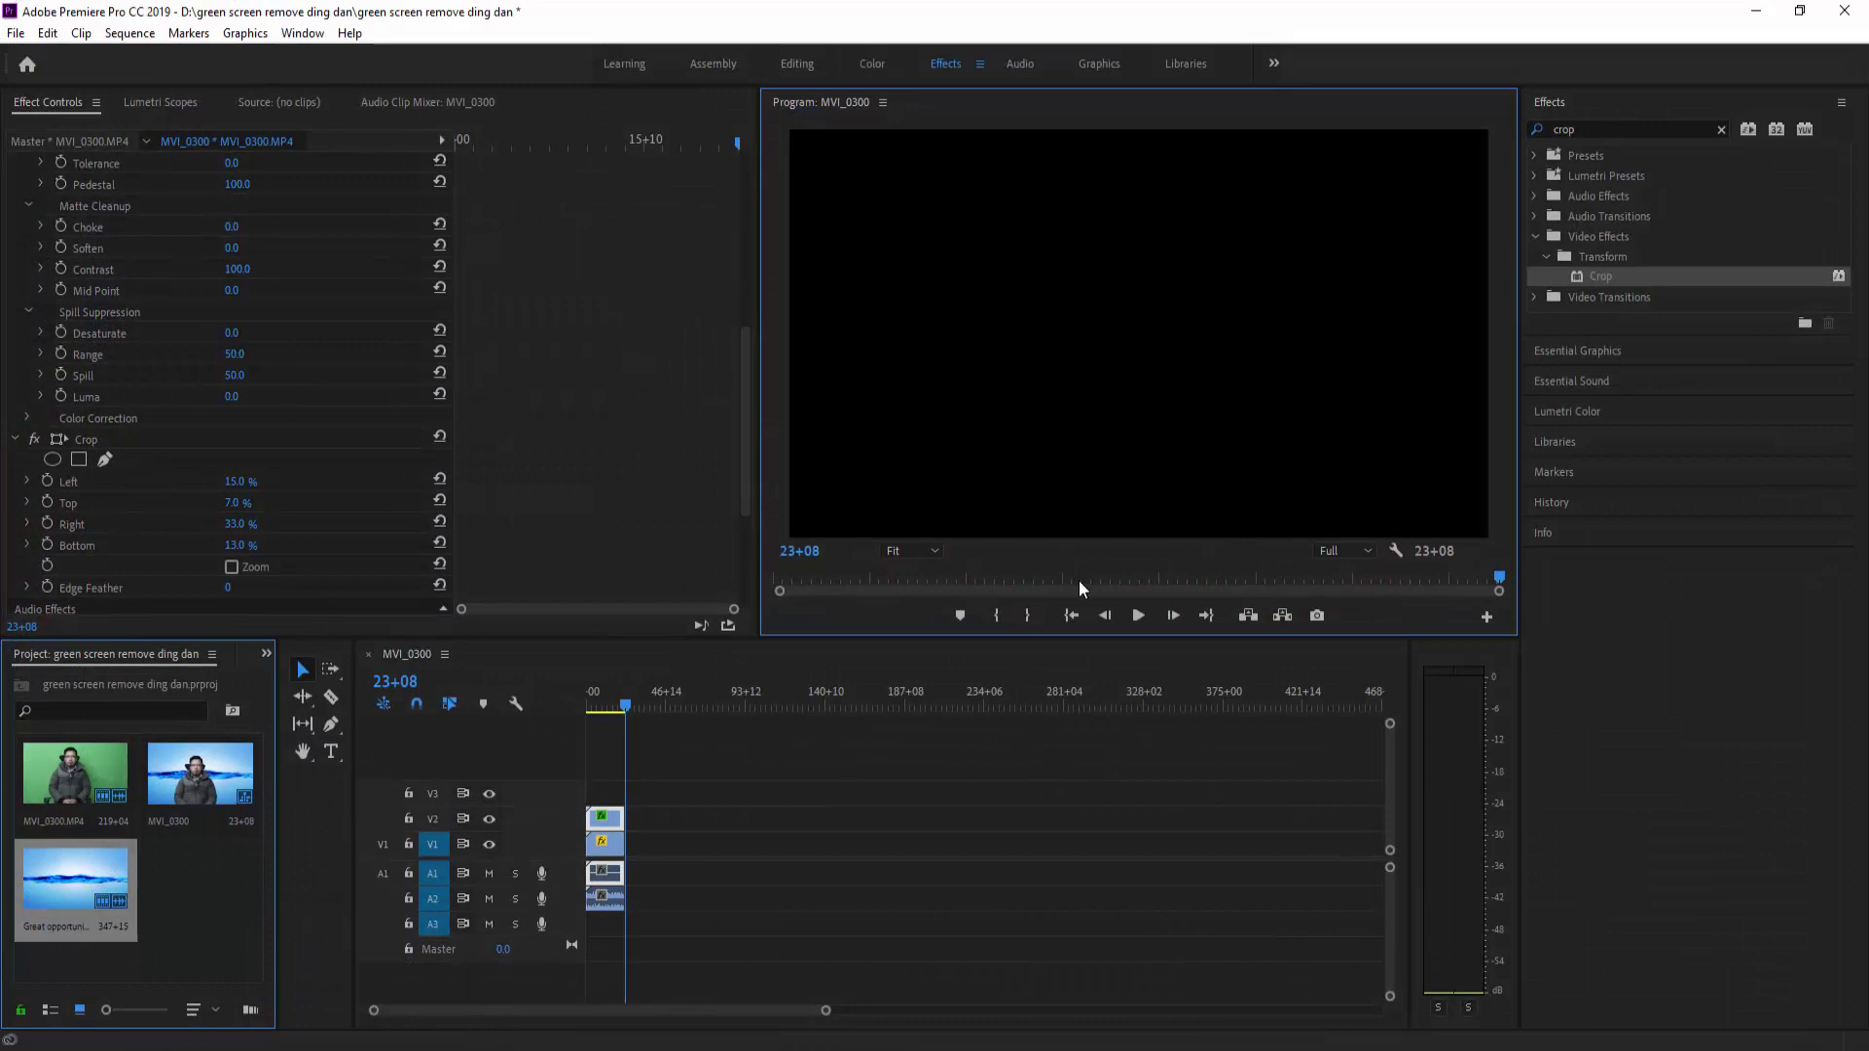
Step: Play the finished green-screen composite from near the start of the sequence
{"action": "left_click_drag", "start_coordinate": [633, 710], "coordinate": [587, 711]}
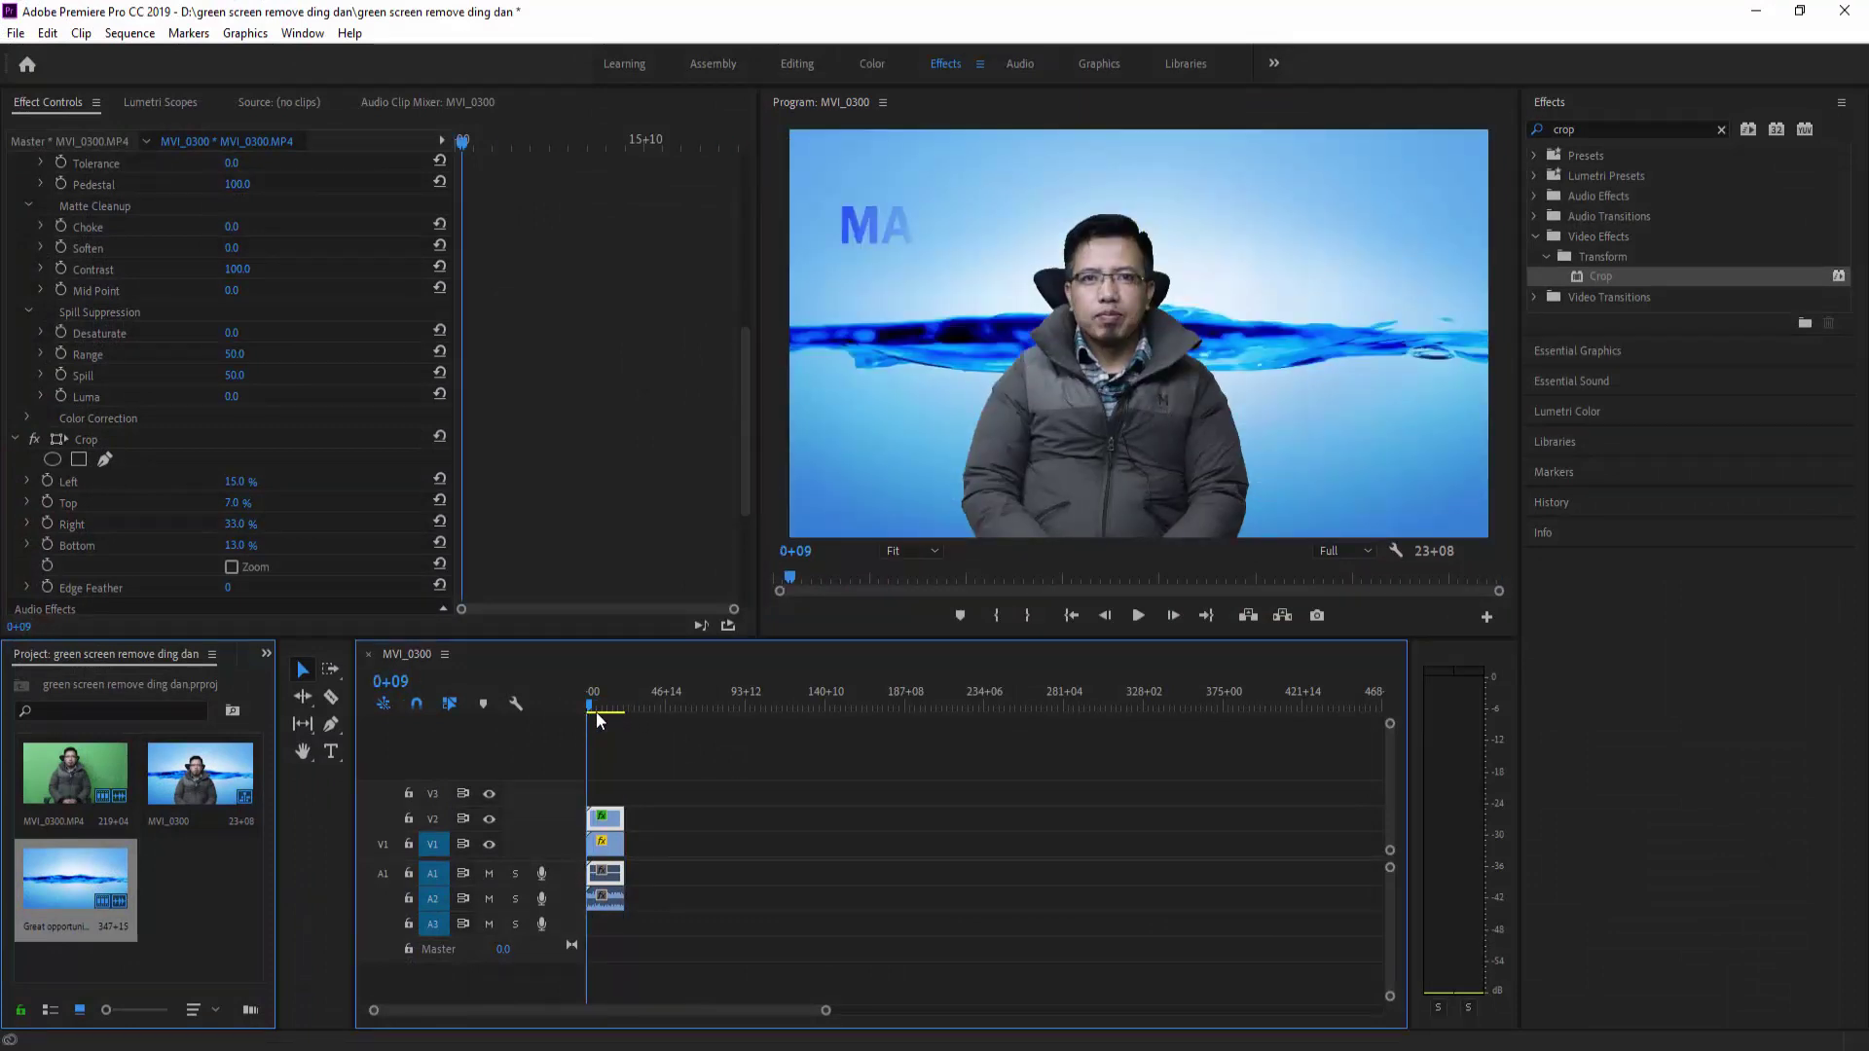
{"action": "left_click", "coordinate": [1139, 616]}
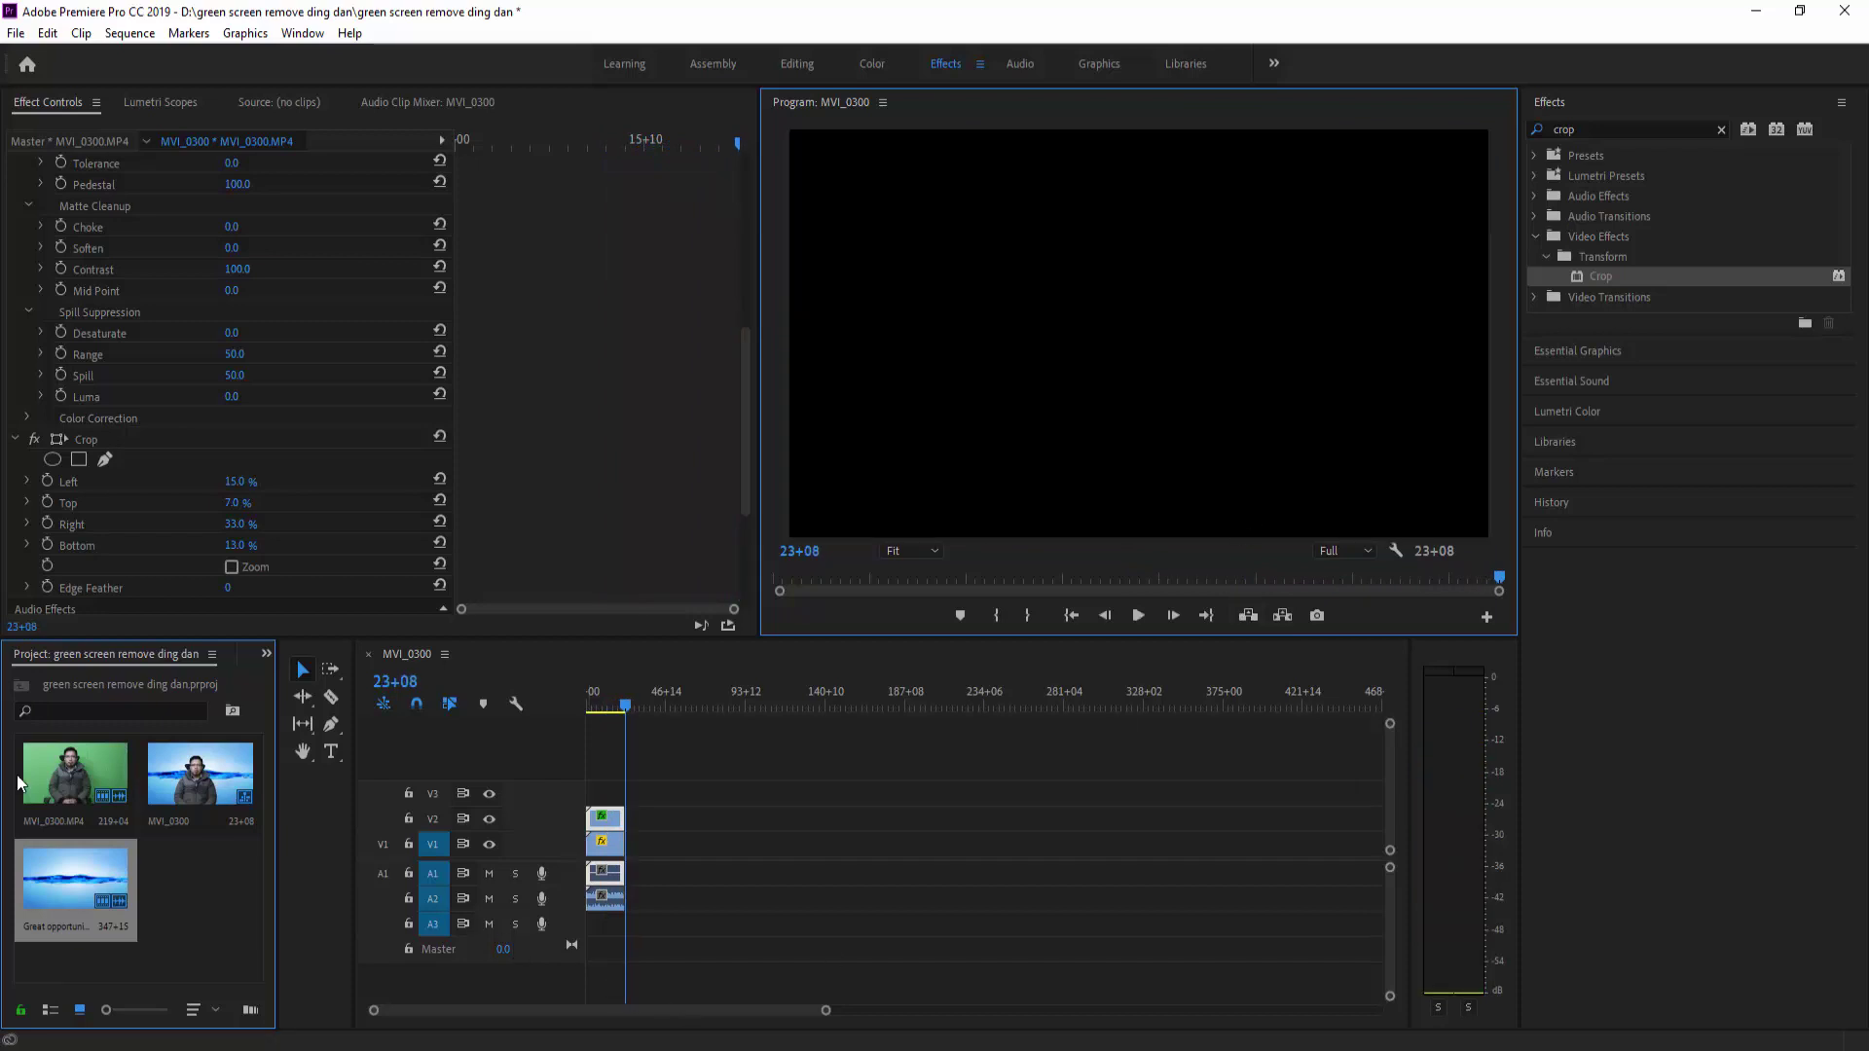
Step: Add the green-screen clip MVI_0300.MP4 to track V1 directly after the existing clips and scrub through it
{"action": "left_click", "coordinate": [89, 774]}
{"action": "left_click_drag", "start_coordinate": [89, 773], "coordinate": [636, 865]}
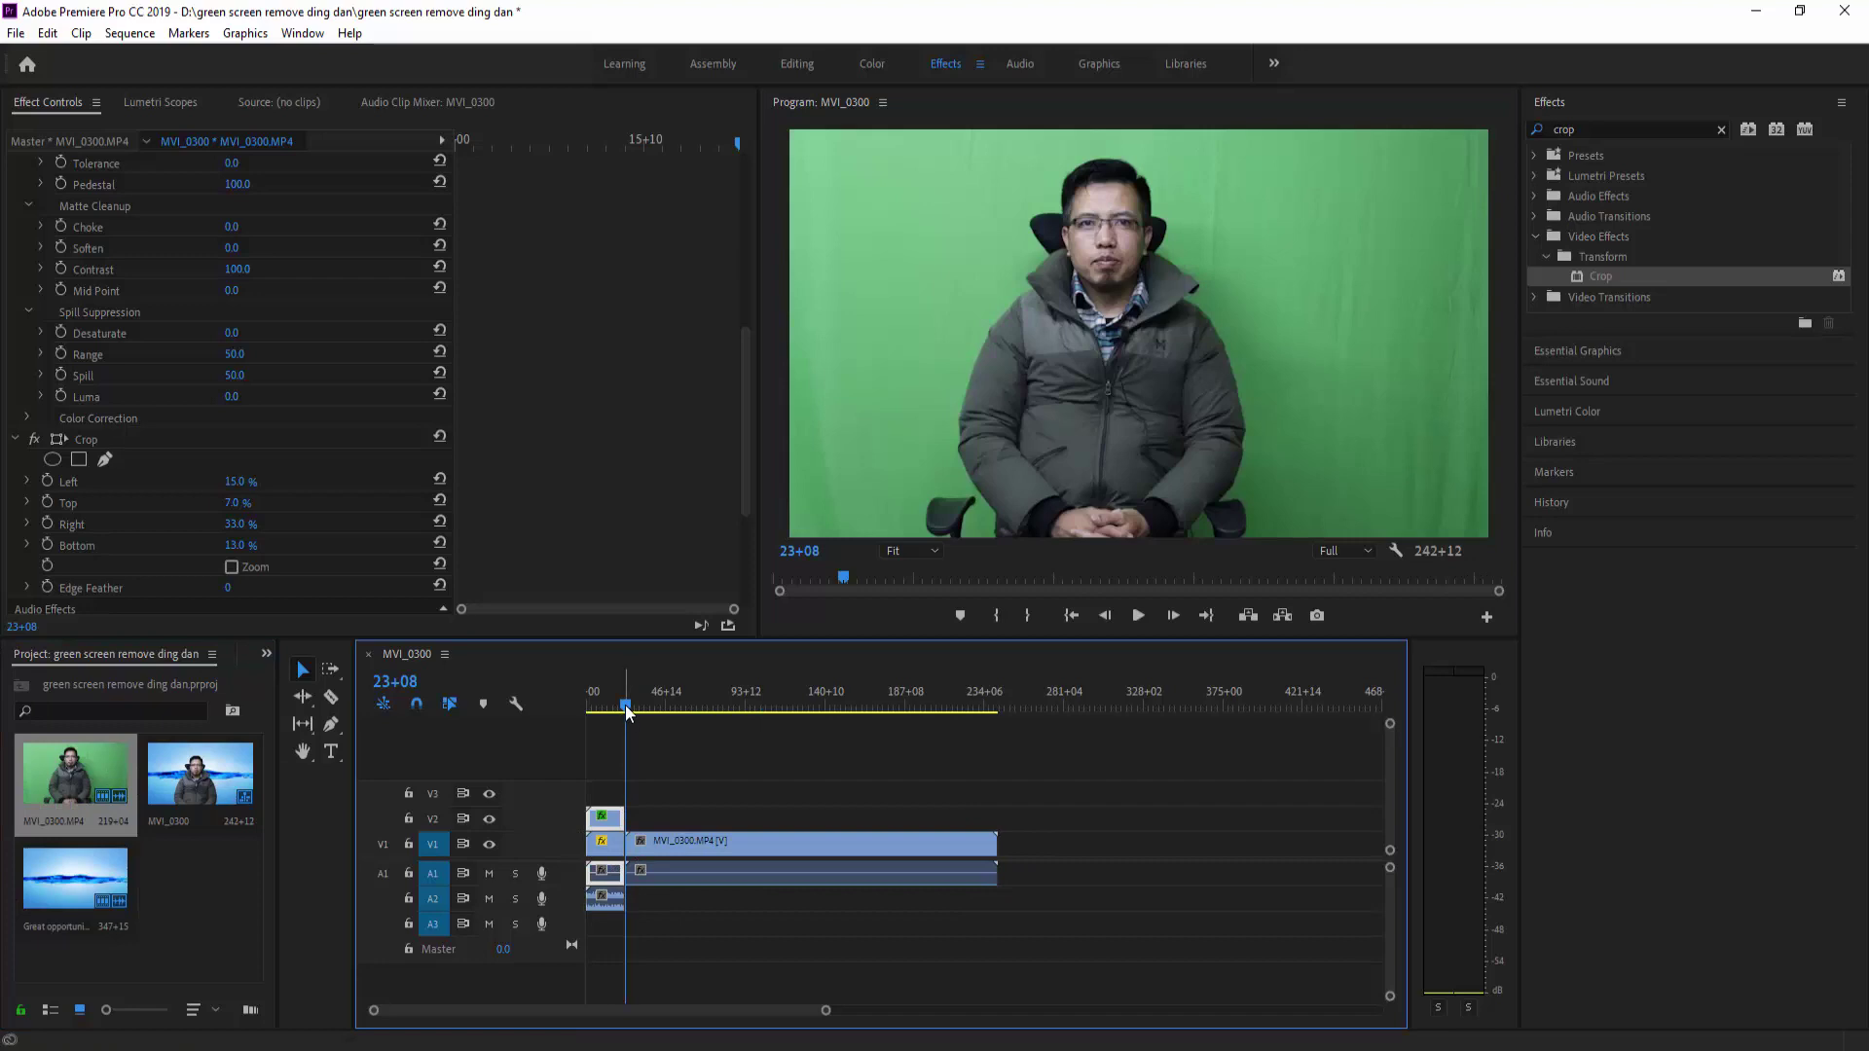
{"action": "left_click_drag", "start_coordinate": [628, 712], "coordinate": [791, 733]}
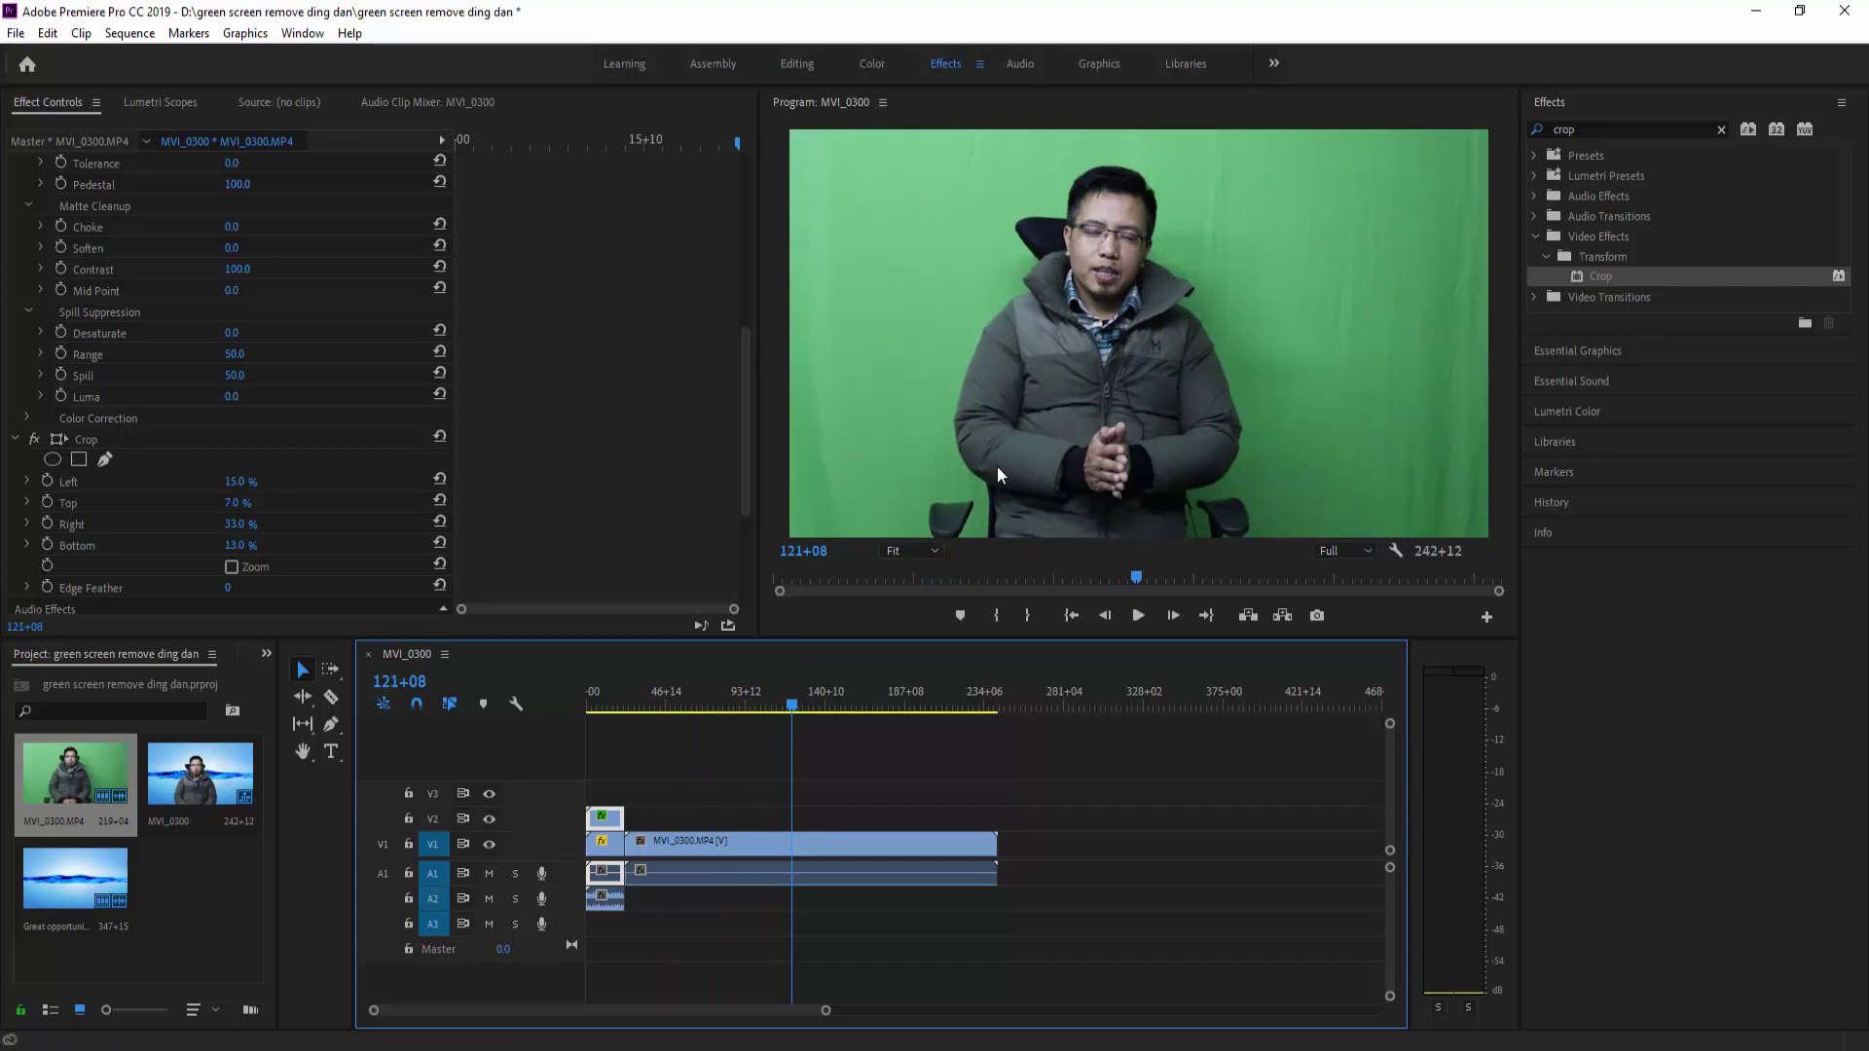
{"action": "left_click_drag", "start_coordinate": [786, 702], "coordinate": [719, 711]}
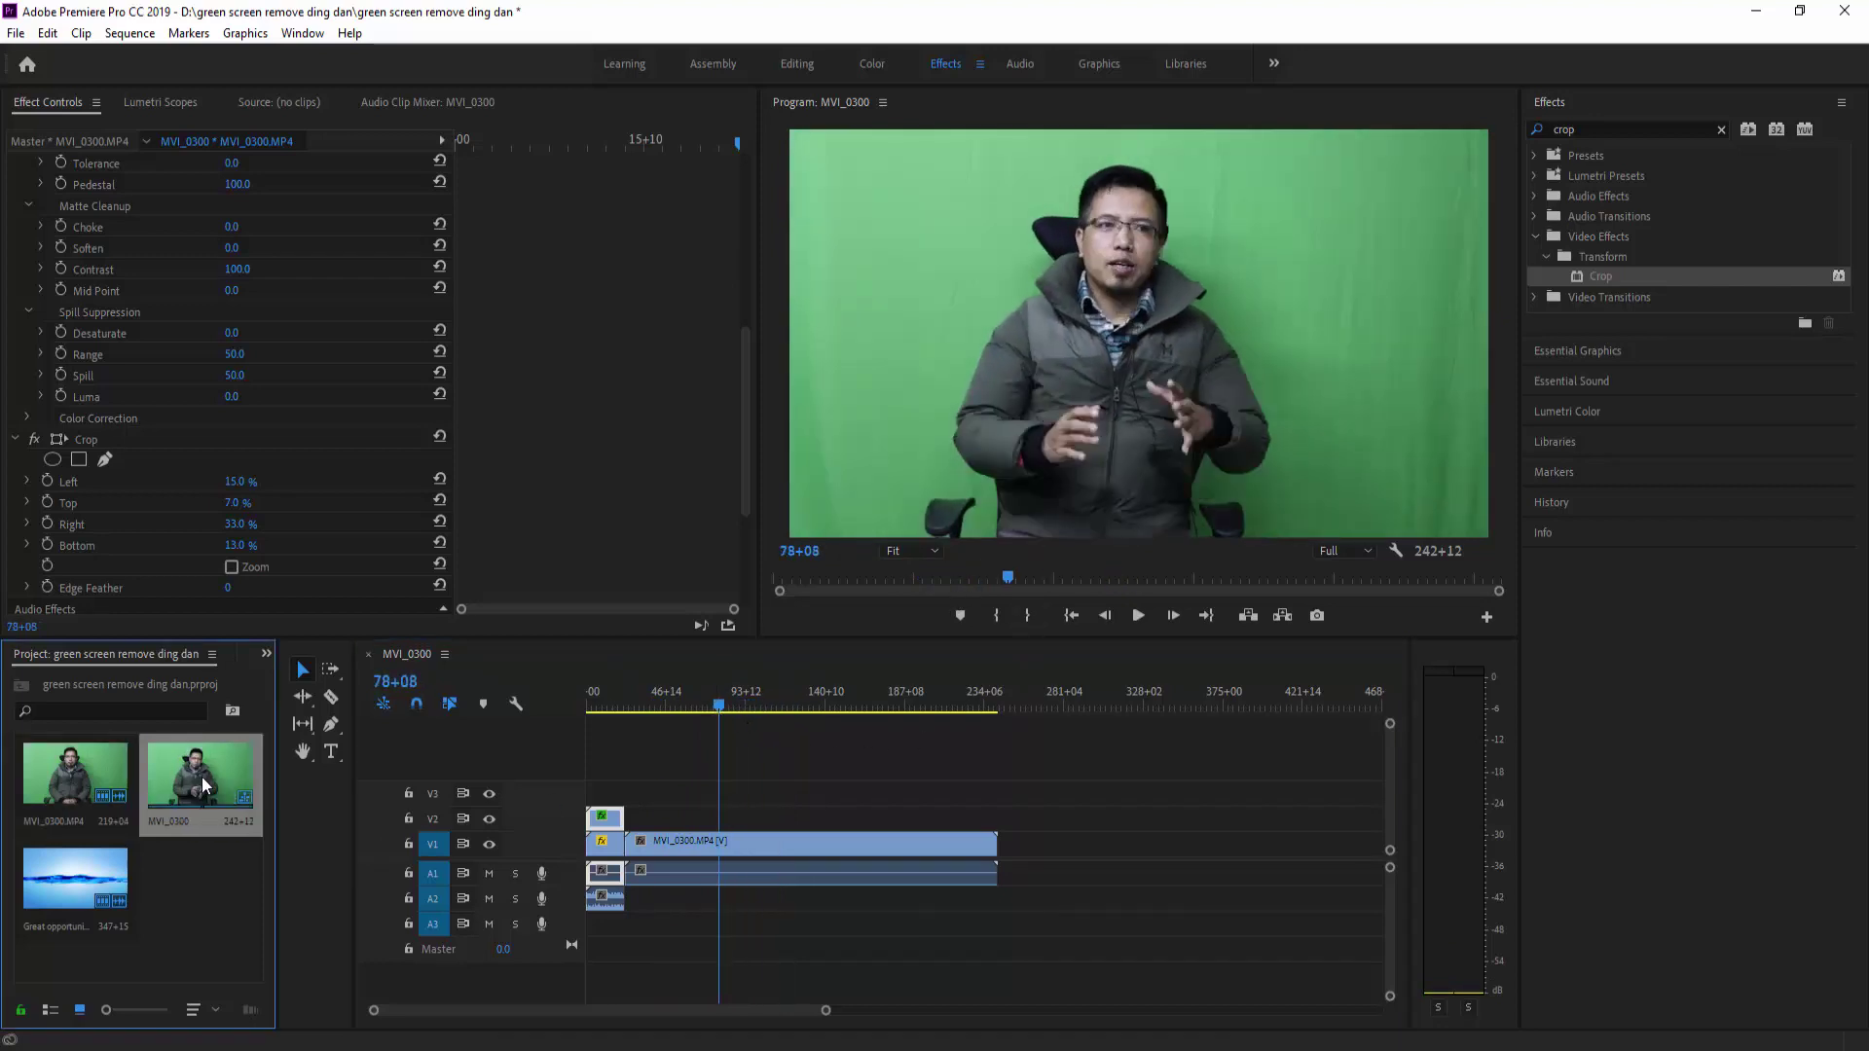
Step: Place the Great opportunity for everyone clip on track V2, partly overlapping the new green-screen clip, and scrub through the overlap
{"action": "left_click", "coordinate": [102, 871]}
{"action": "left_click_drag", "start_coordinate": [103, 871], "coordinate": [762, 827]}
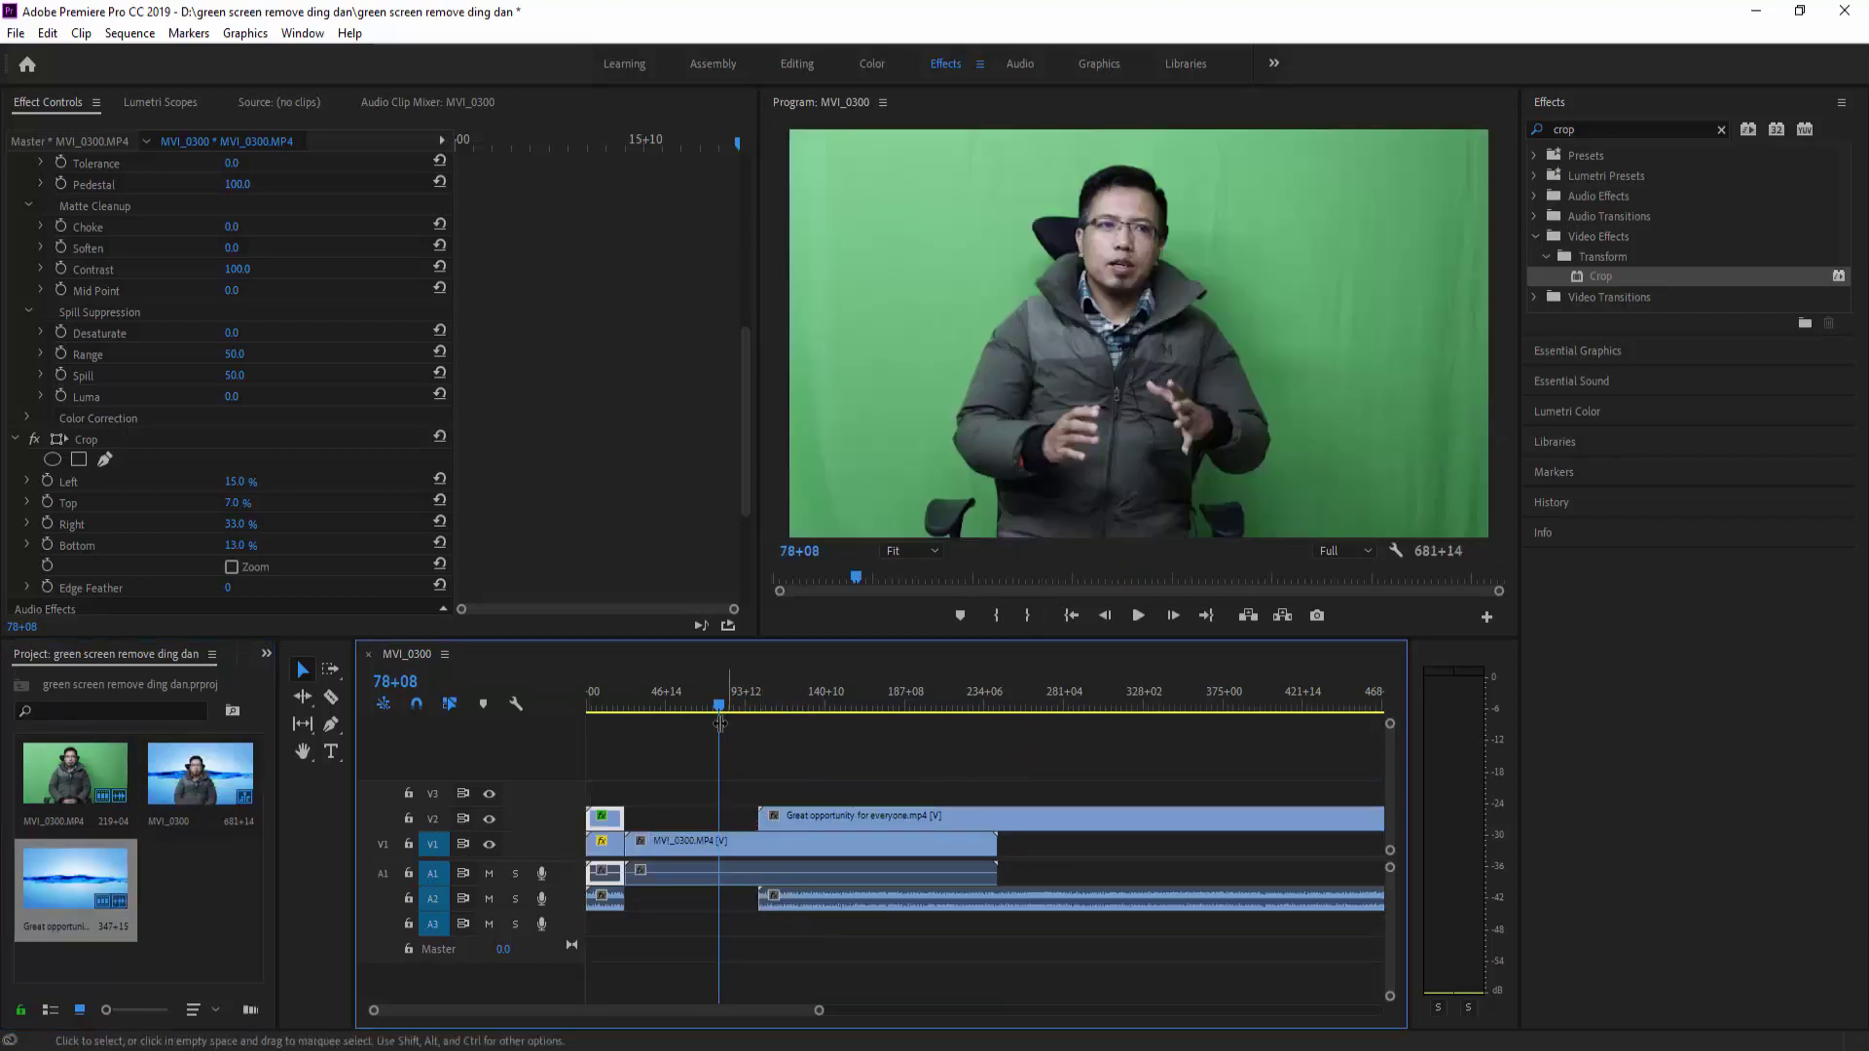
{"action": "left_click_drag", "start_coordinate": [796, 710], "coordinate": [867, 728]}
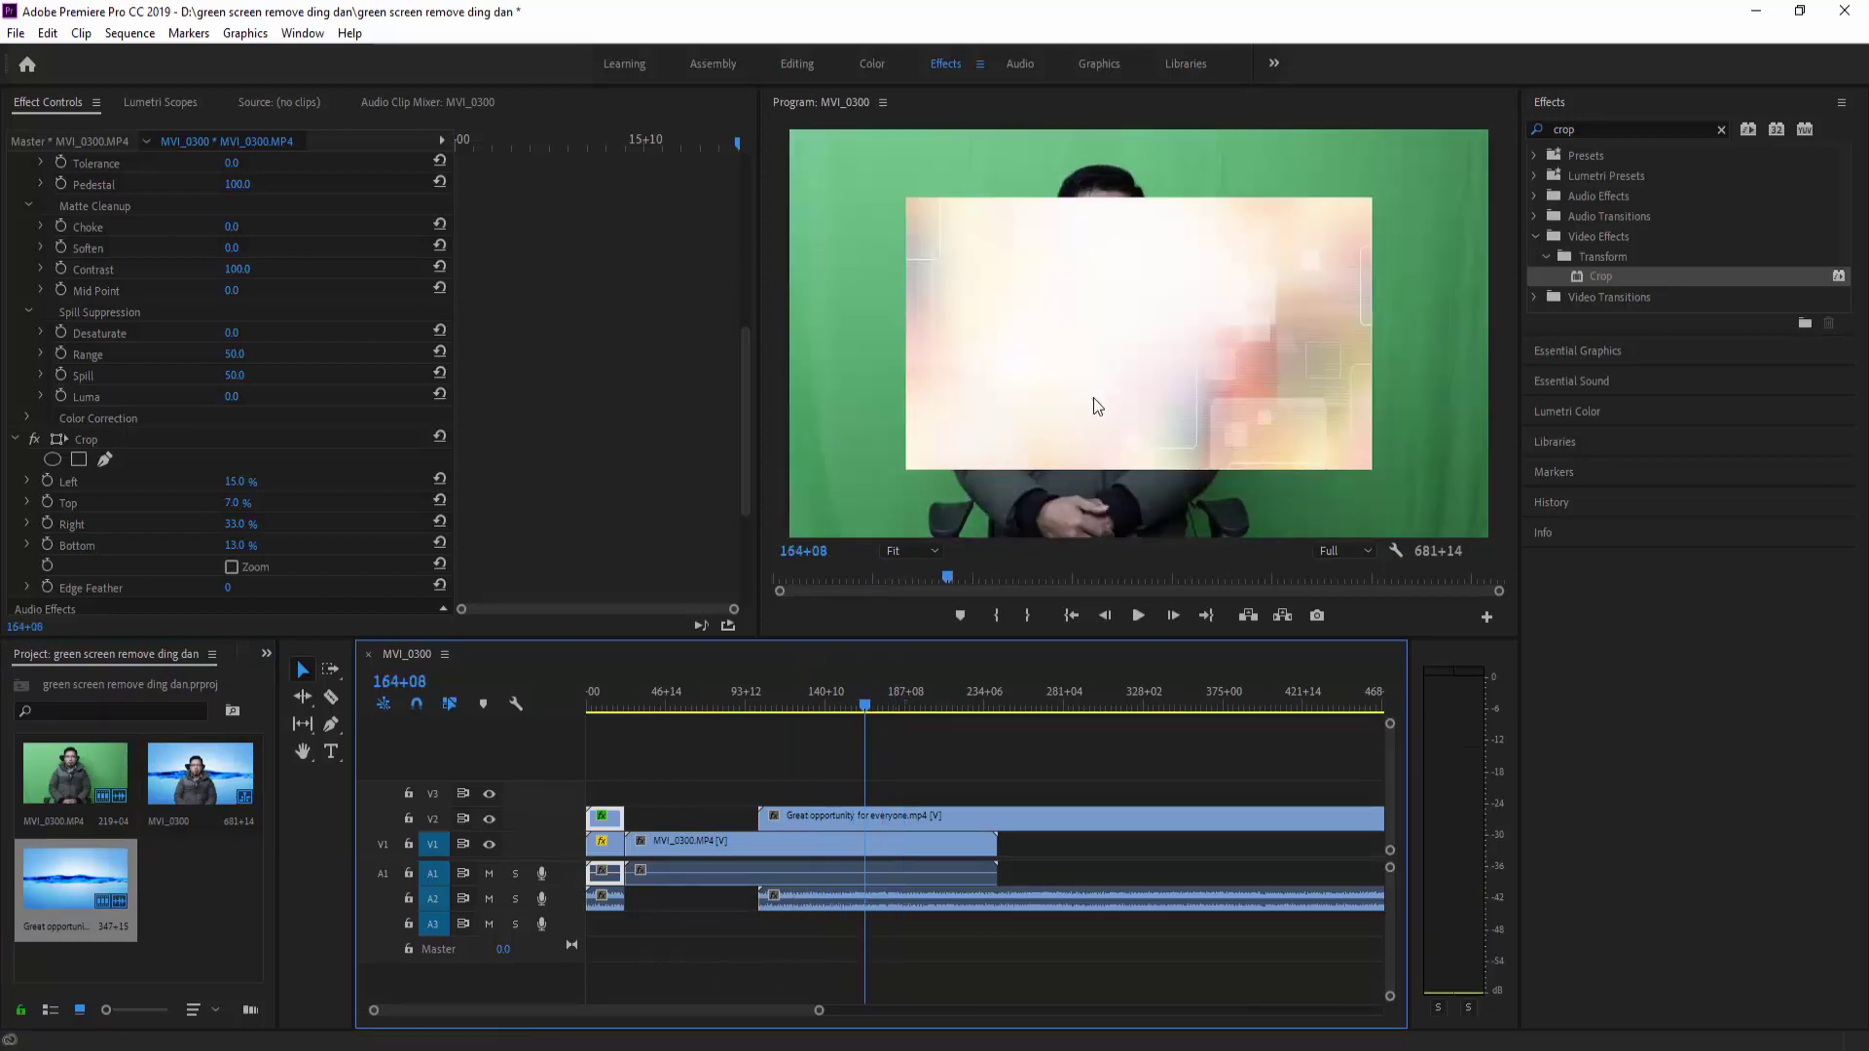
{"action": "left_click", "coordinate": [827, 844]}
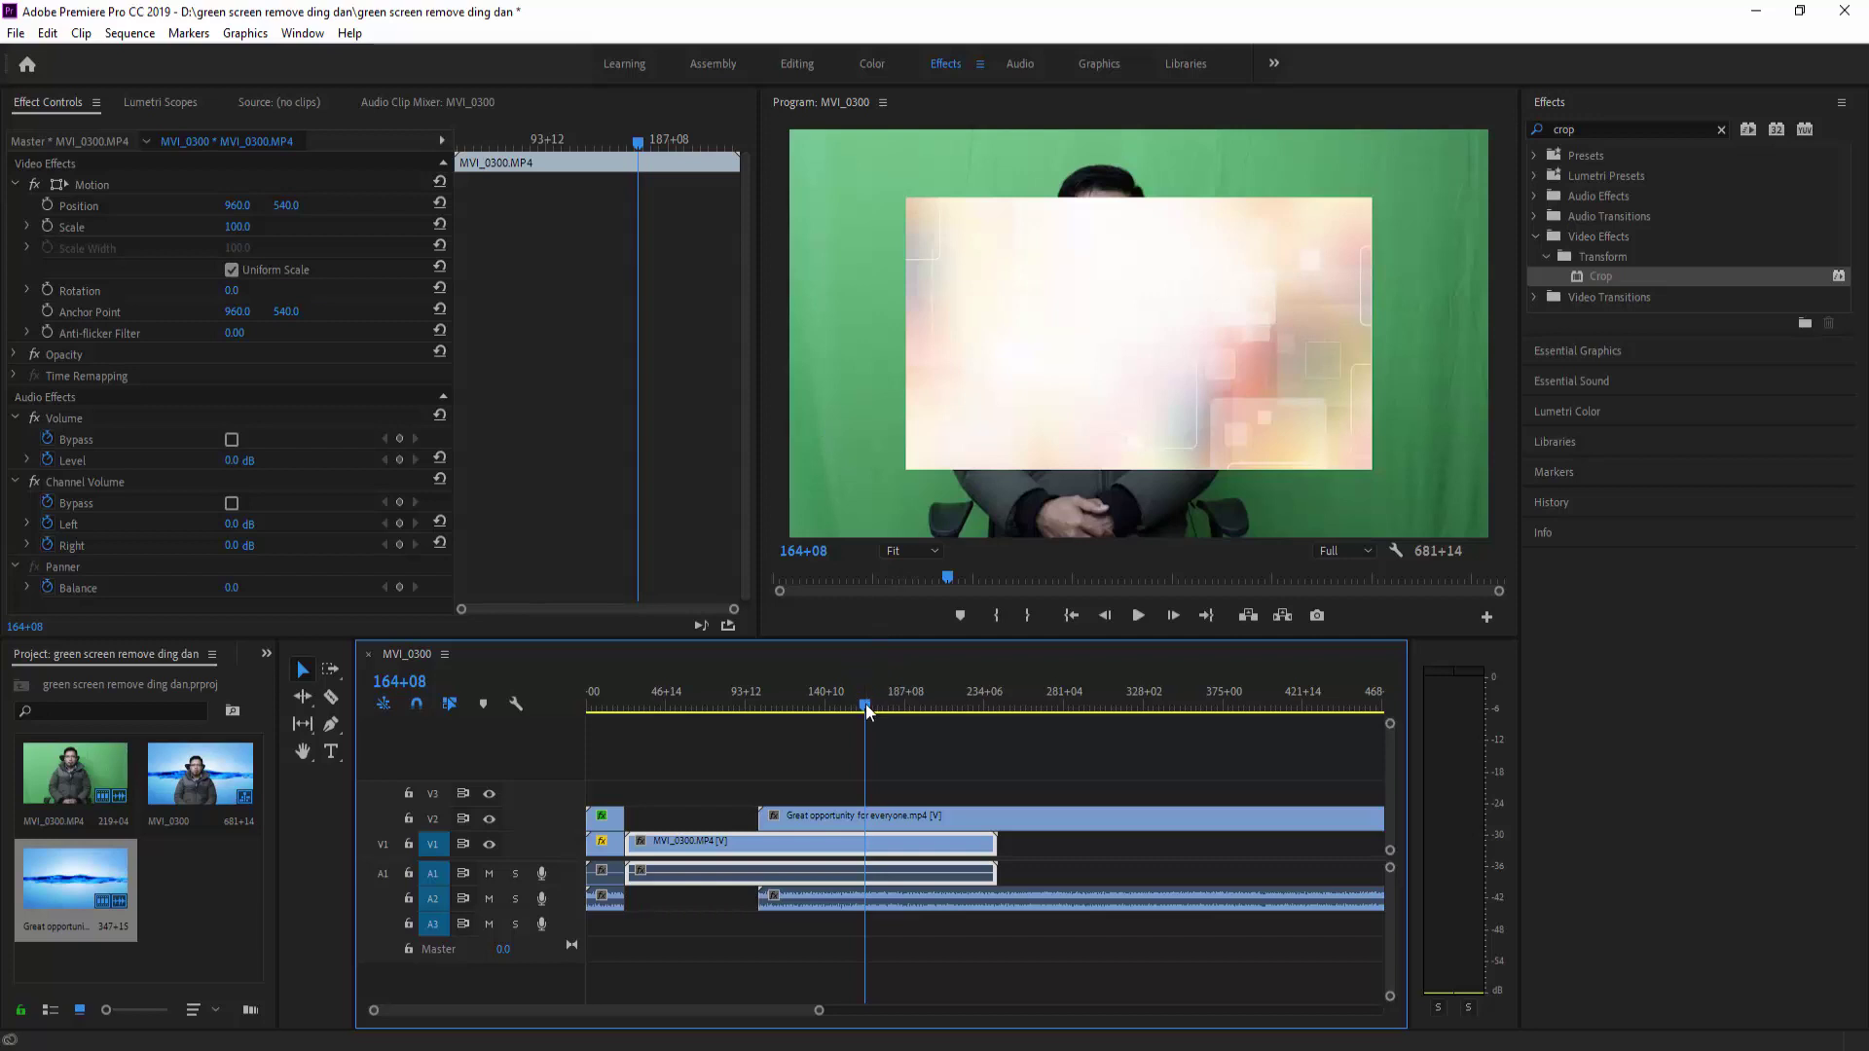
{"action": "left_click_drag", "start_coordinate": [865, 704], "coordinate": [733, 714]}
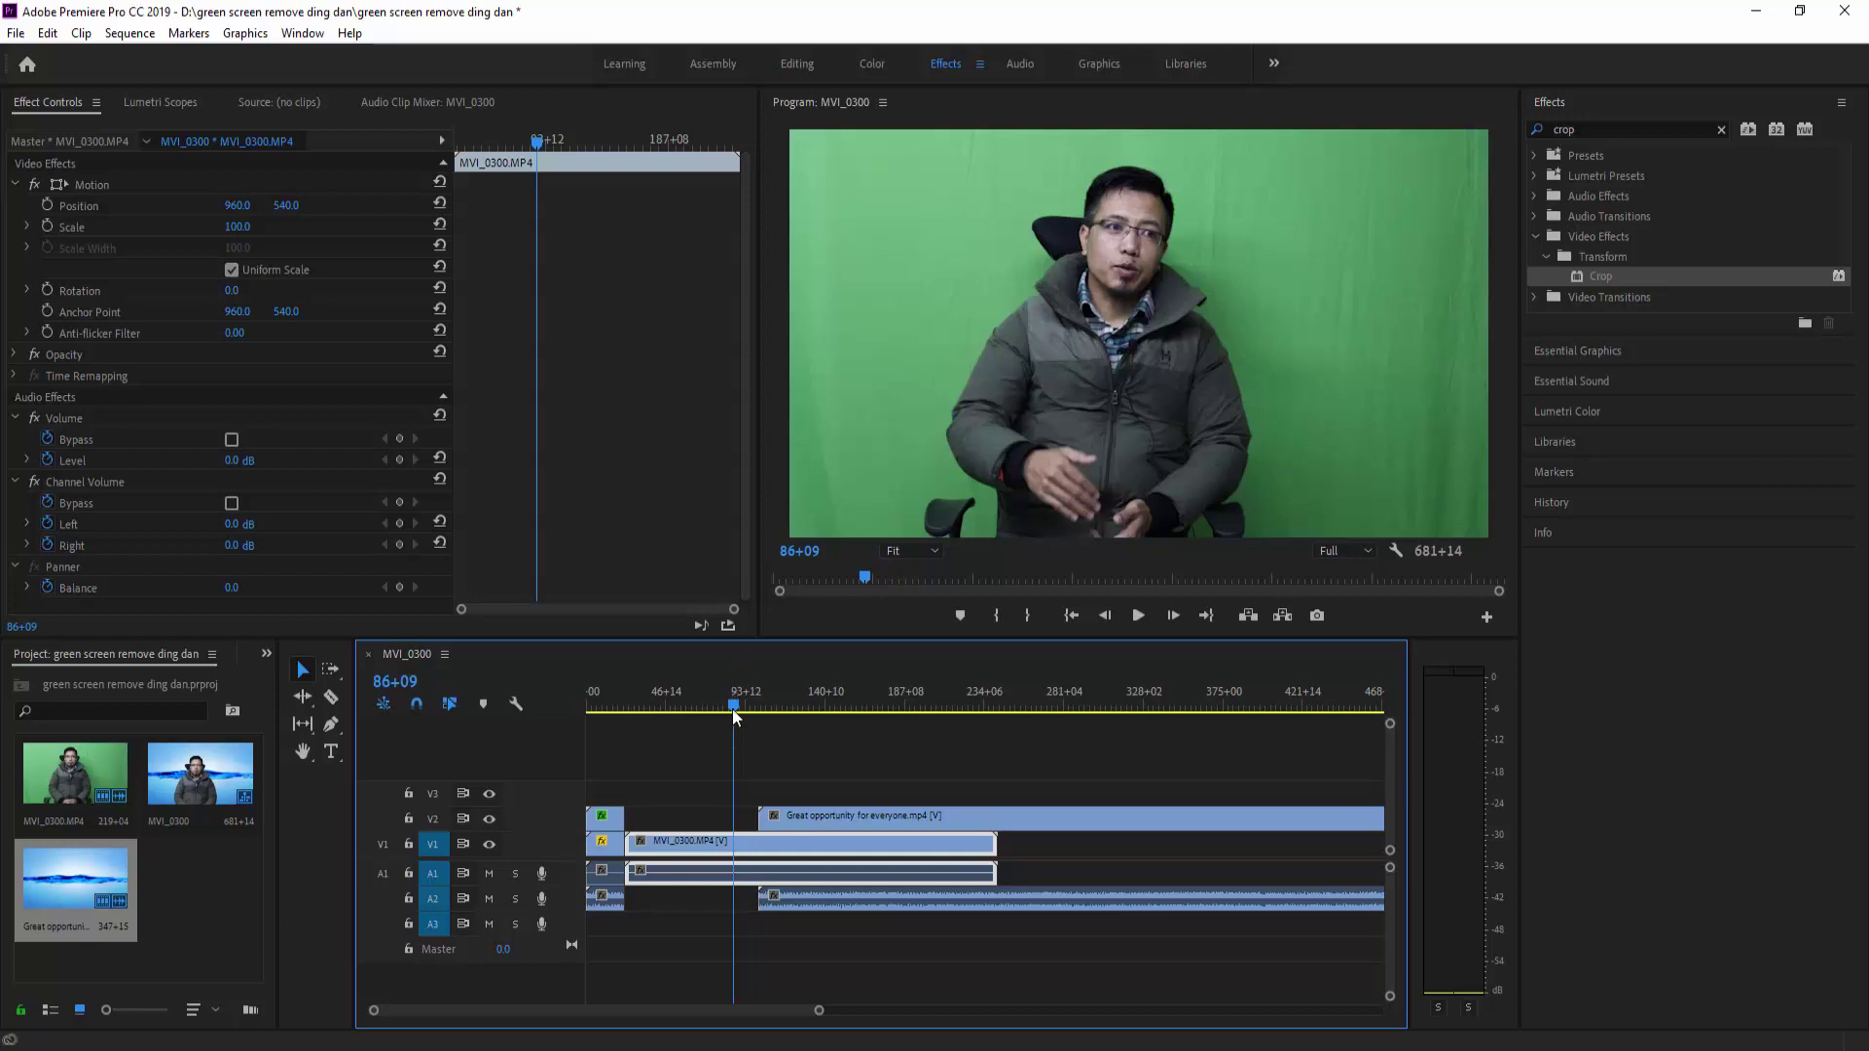
{"action": "left_click_drag", "start_coordinate": [732, 709], "coordinate": [728, 782]}
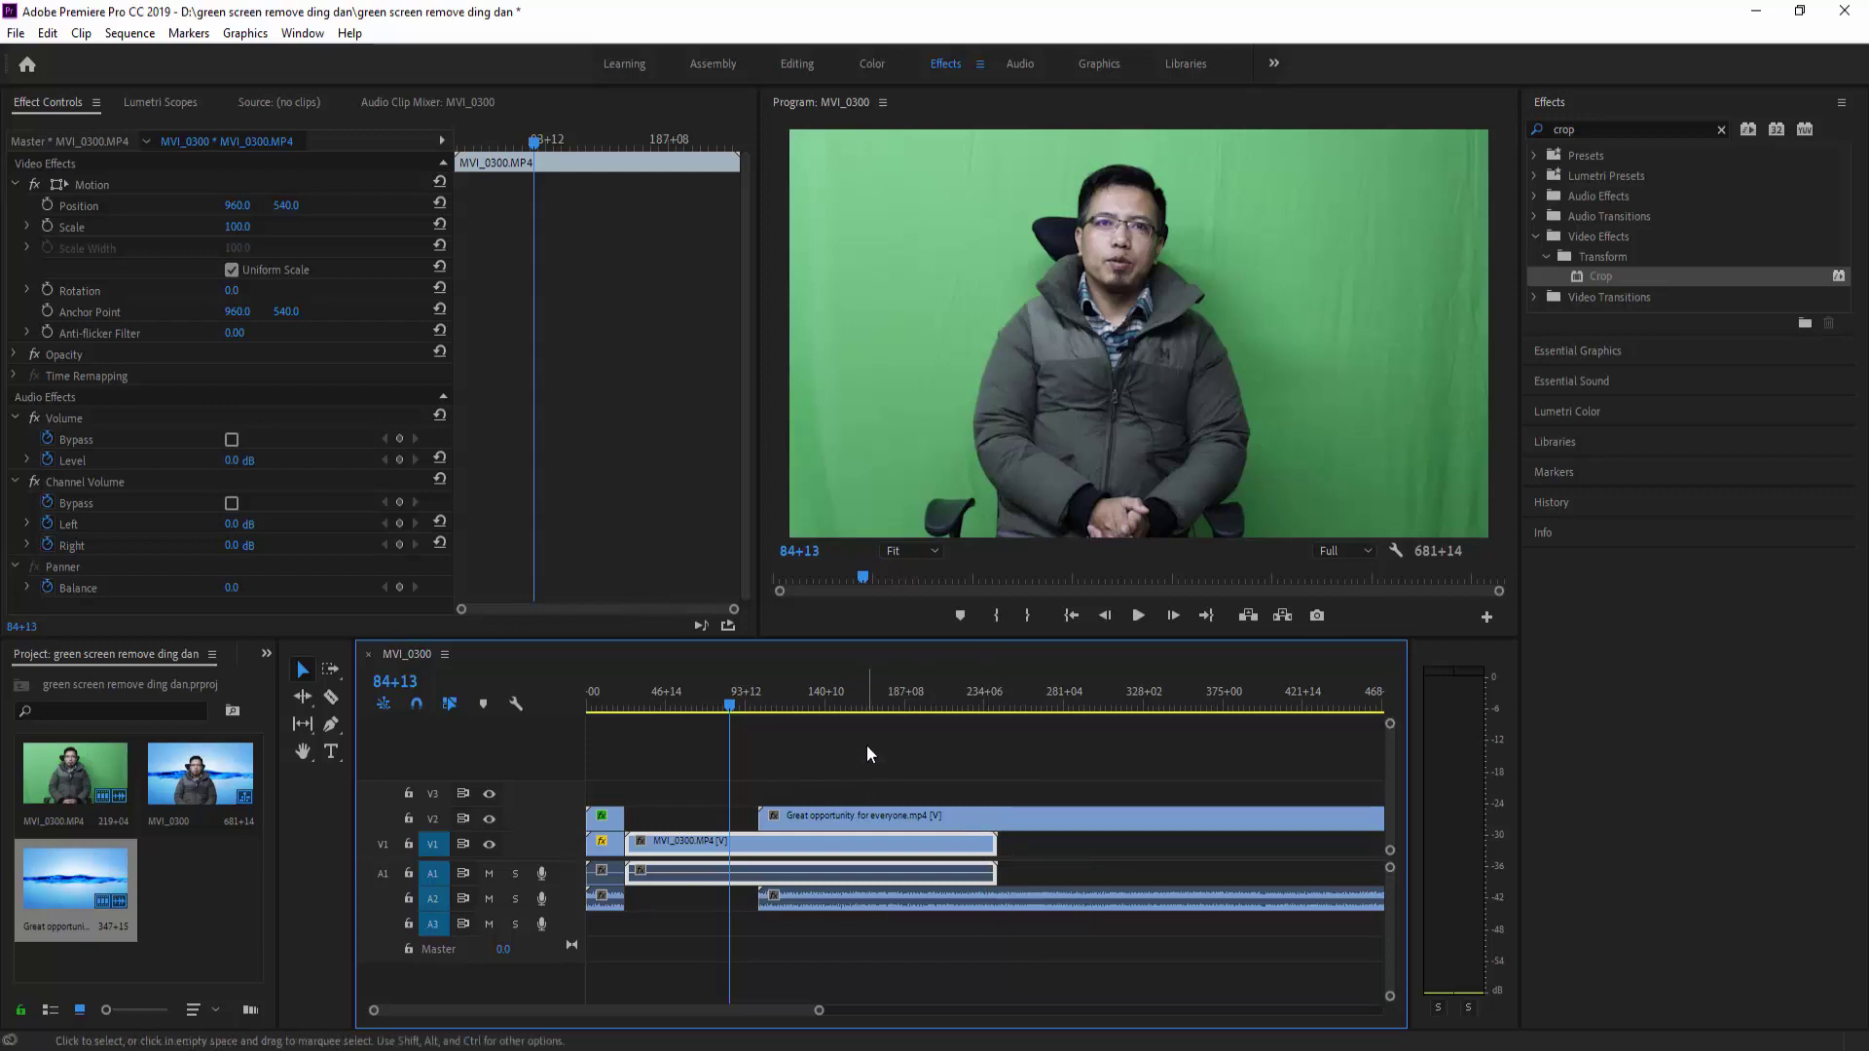
Step: Unlink the audio and video of the newly added MVI_0300.MP4 clip
{"action": "right_click", "coordinate": [711, 843]}
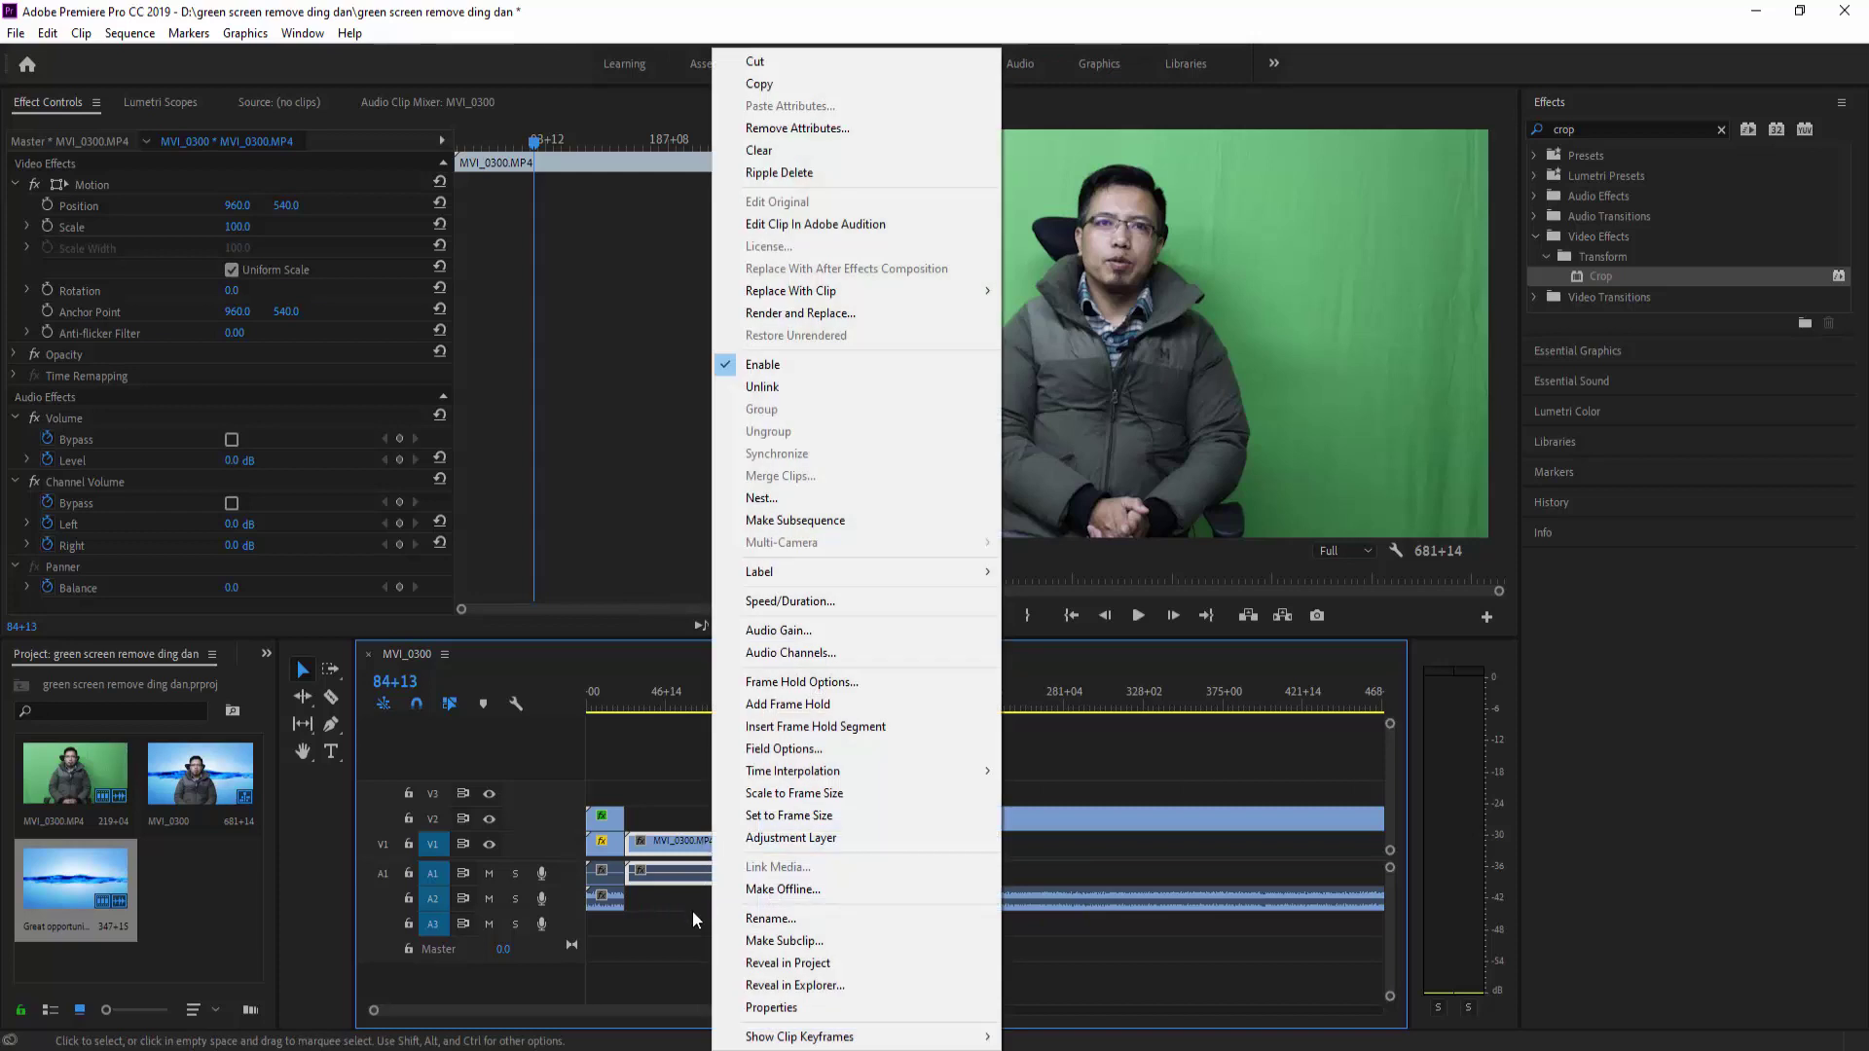
{"action": "left_click", "coordinate": [692, 909]}
{"action": "left_click", "coordinate": [710, 844]}
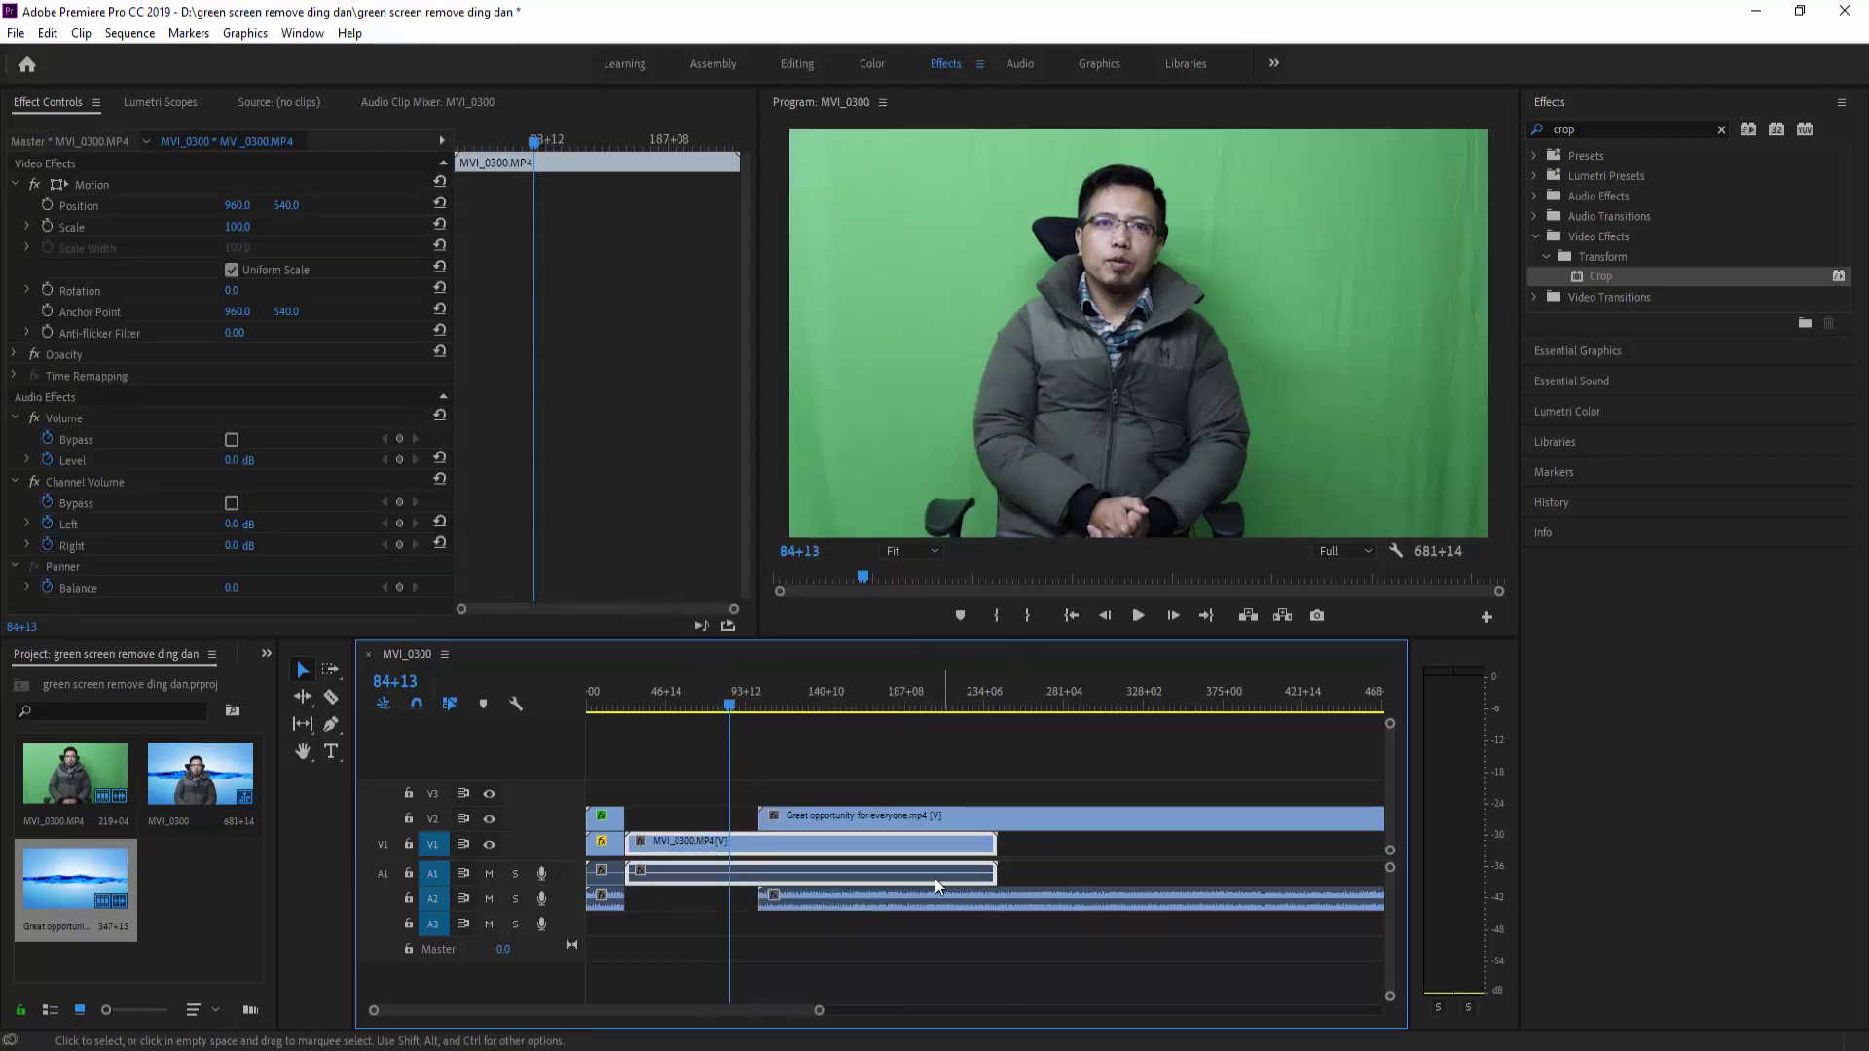
{"action": "right_click", "coordinate": [693, 875]}
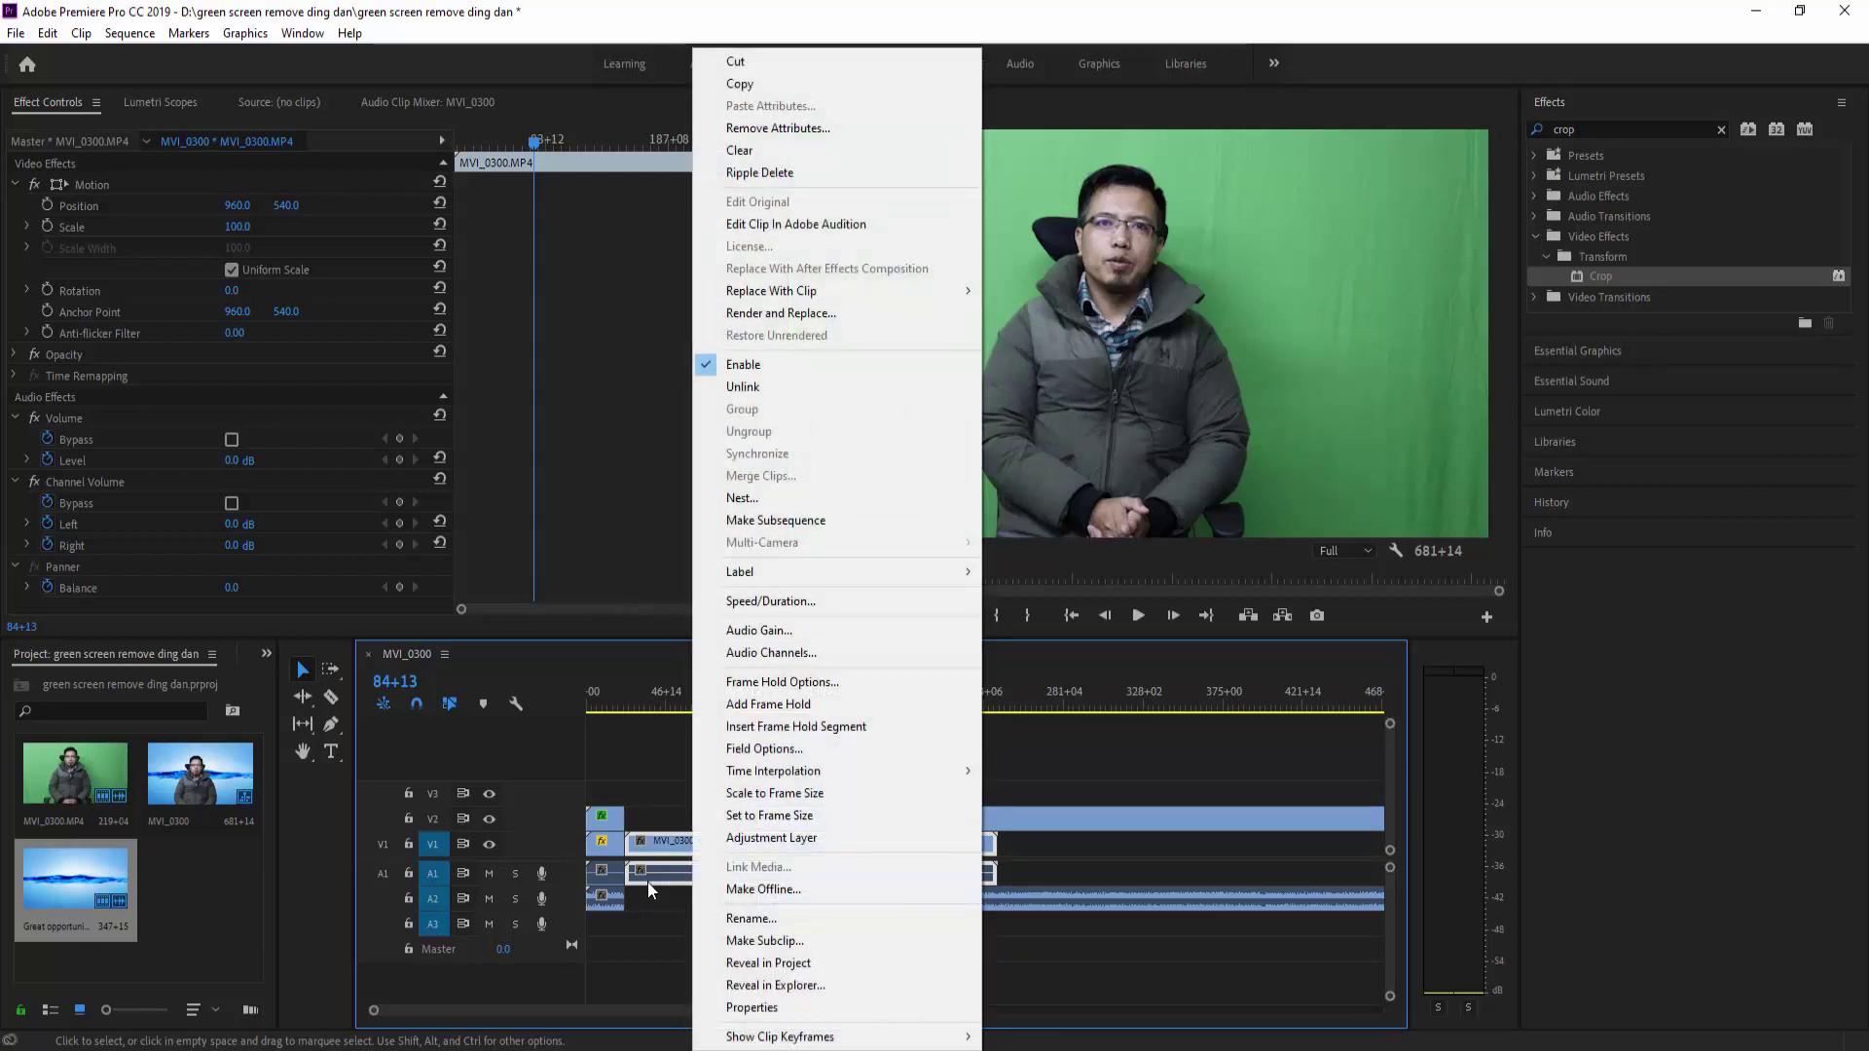
{"action": "left_click", "coordinate": [669, 911]}
{"action": "right_click", "coordinate": [687, 878]}
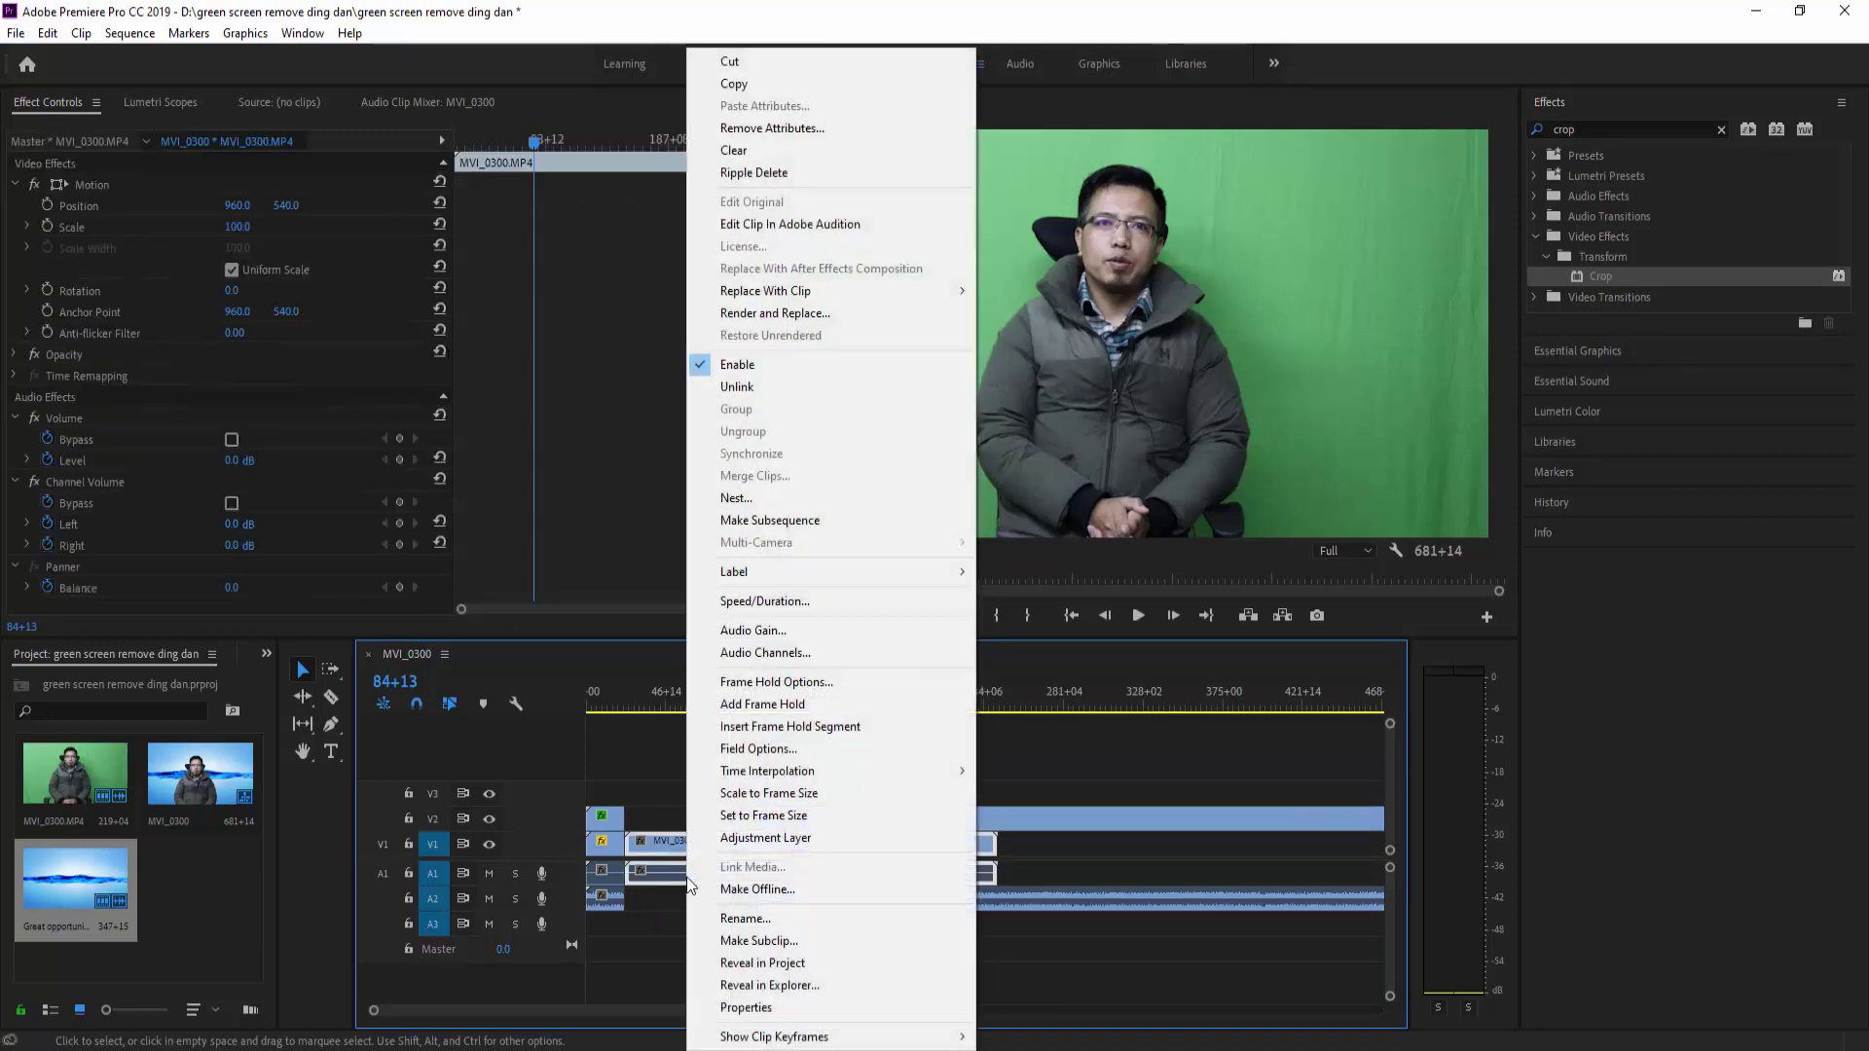
{"action": "left_click", "coordinate": [680, 876]}
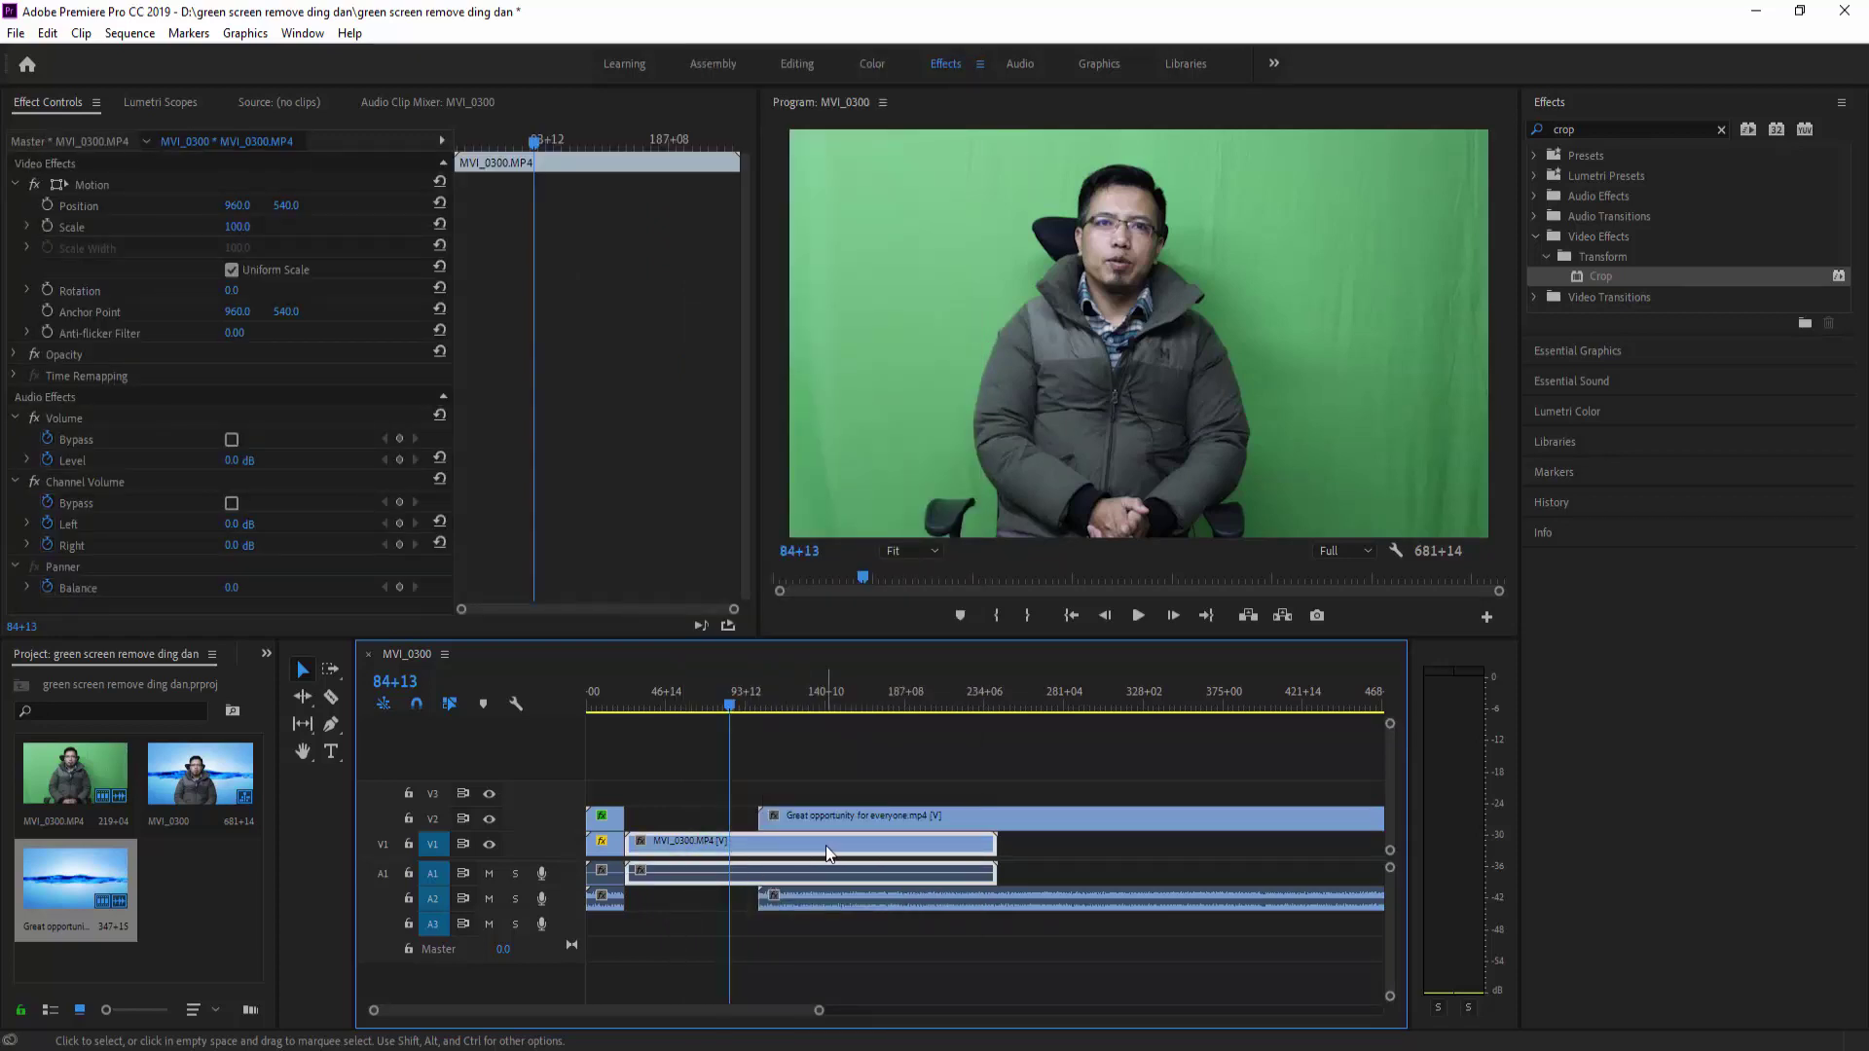
{"action": "left_click", "coordinate": [697, 896]}
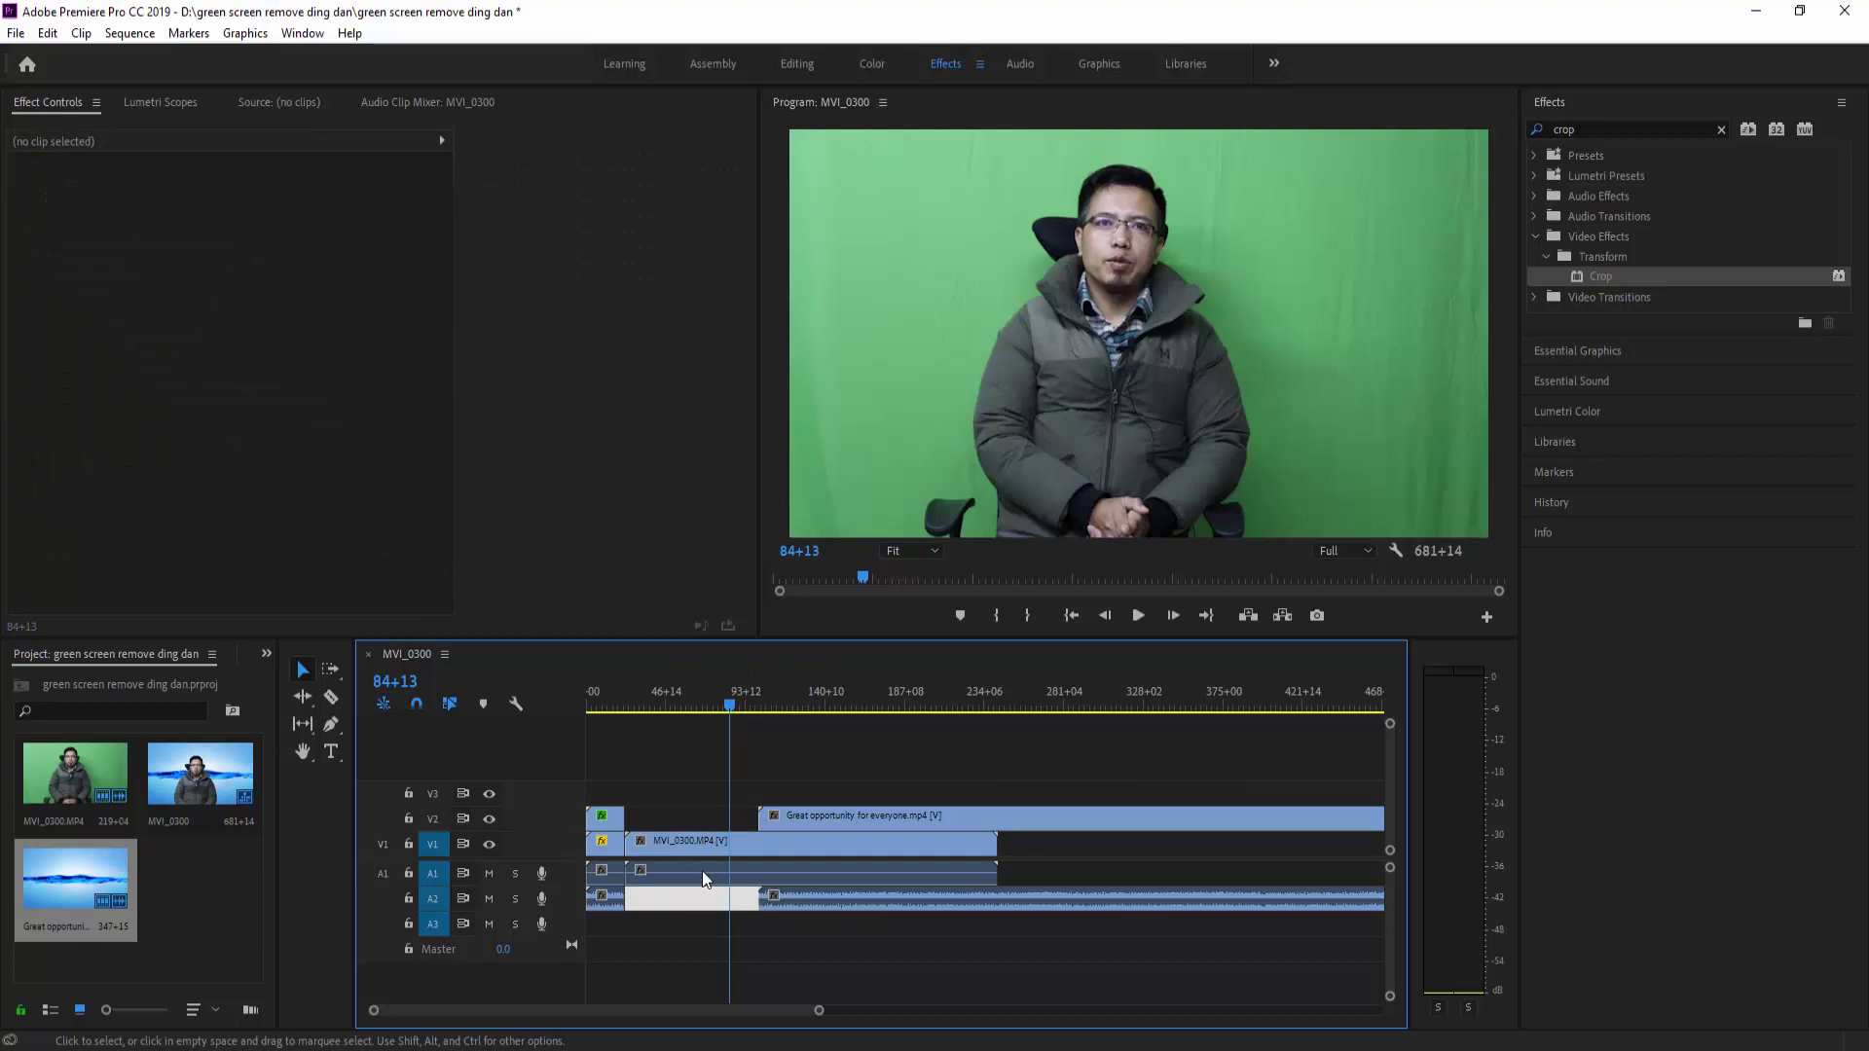
{"action": "left_click", "coordinate": [703, 874]}
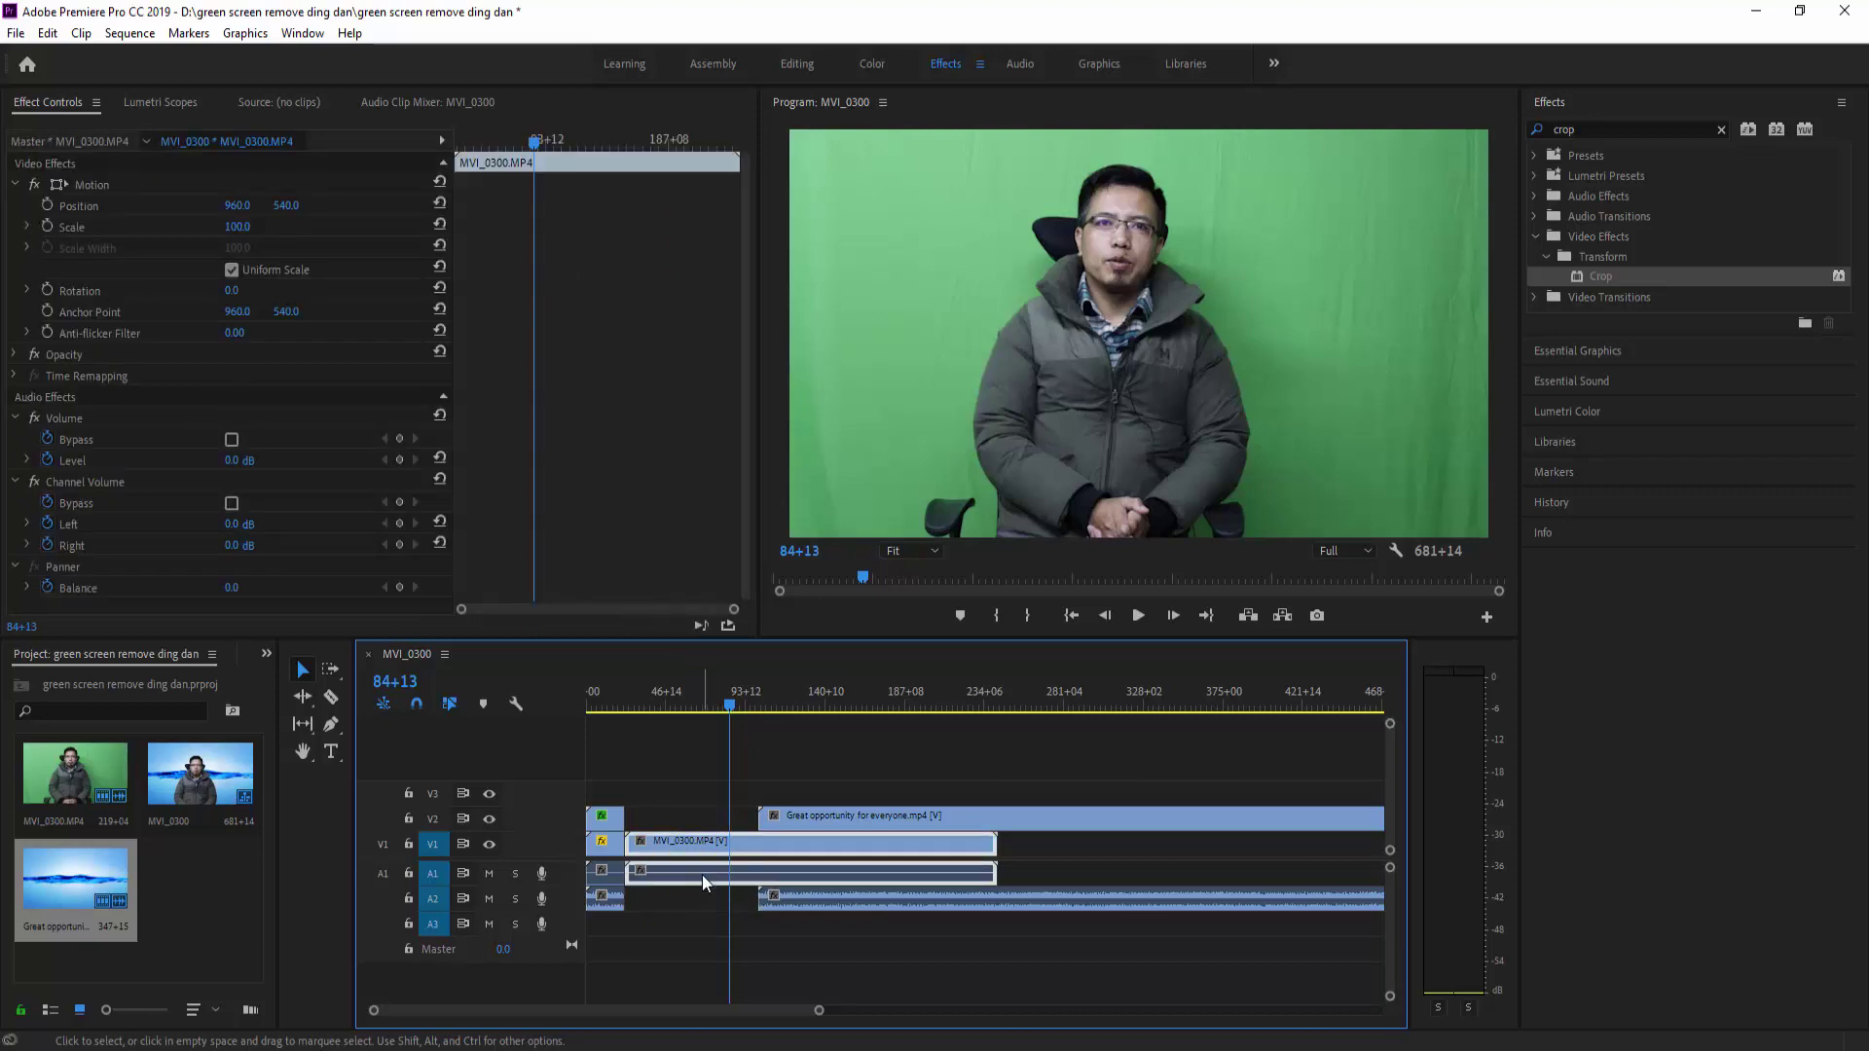
{"action": "right_click", "coordinate": [703, 874]}
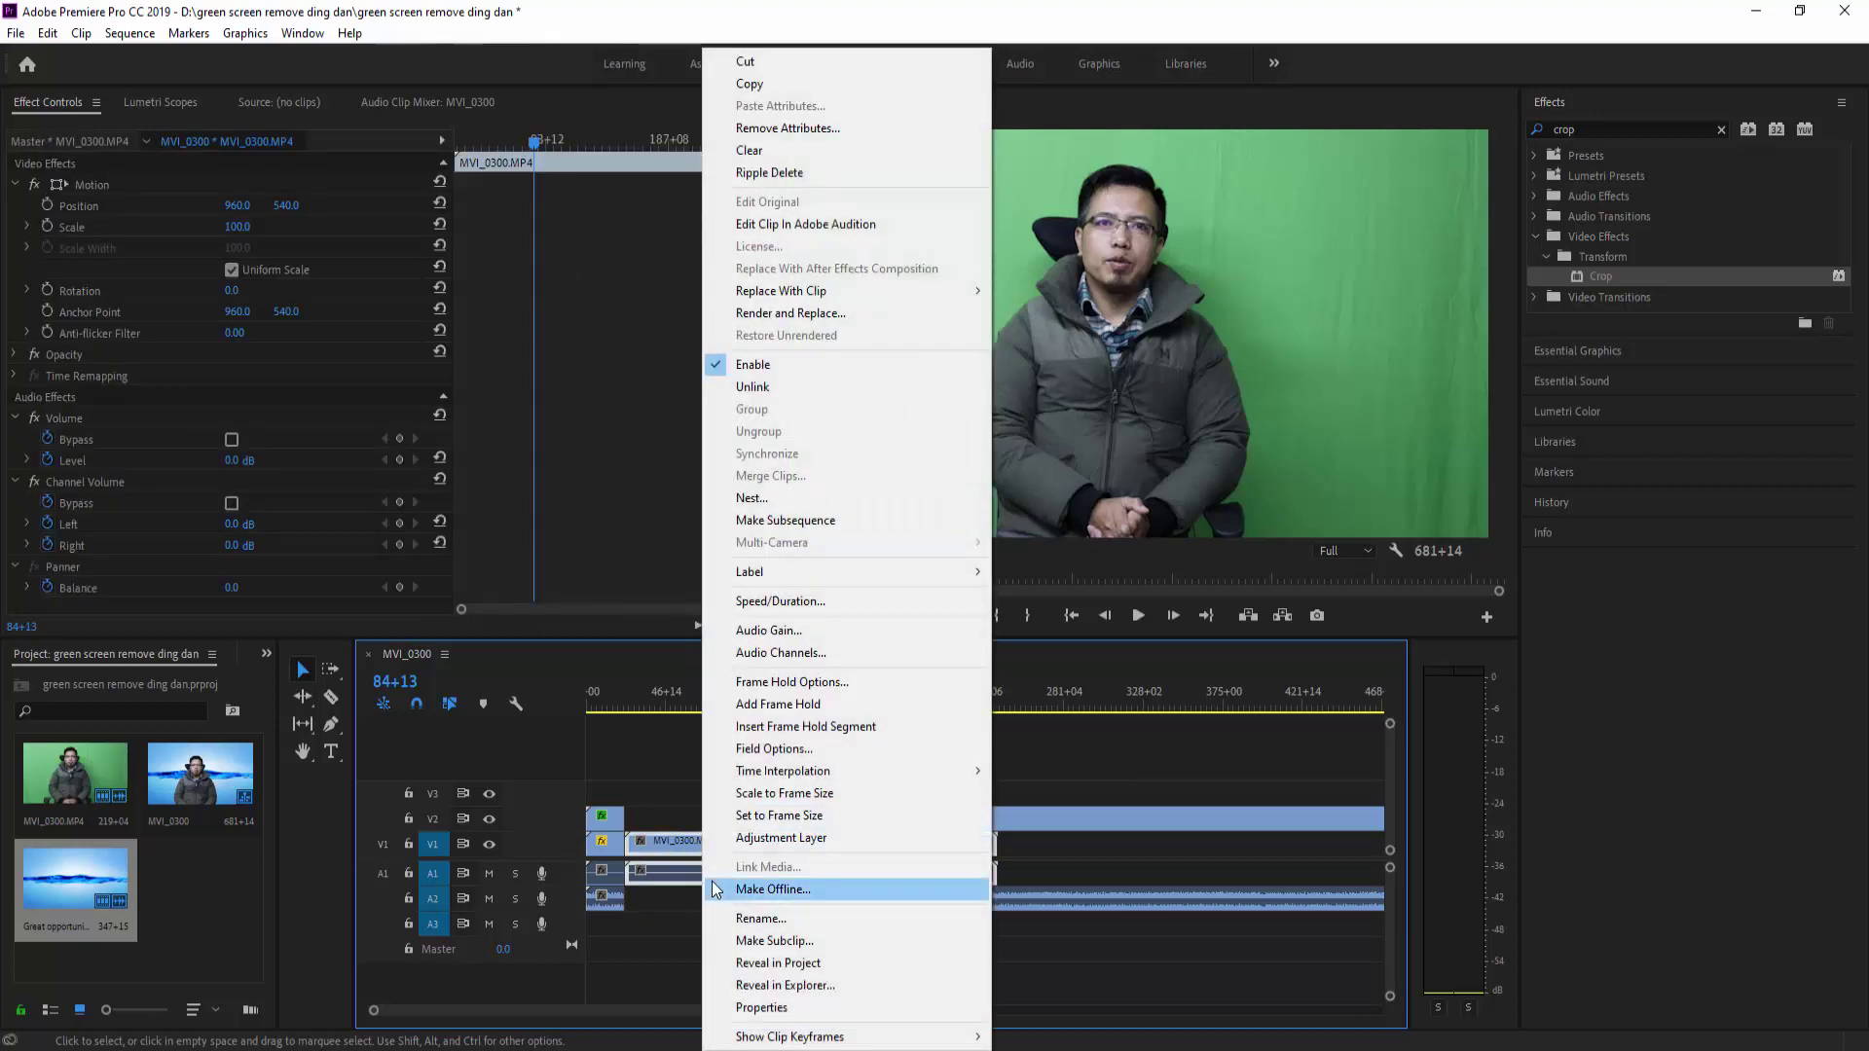
{"action": "left_click", "coordinate": [757, 389]}
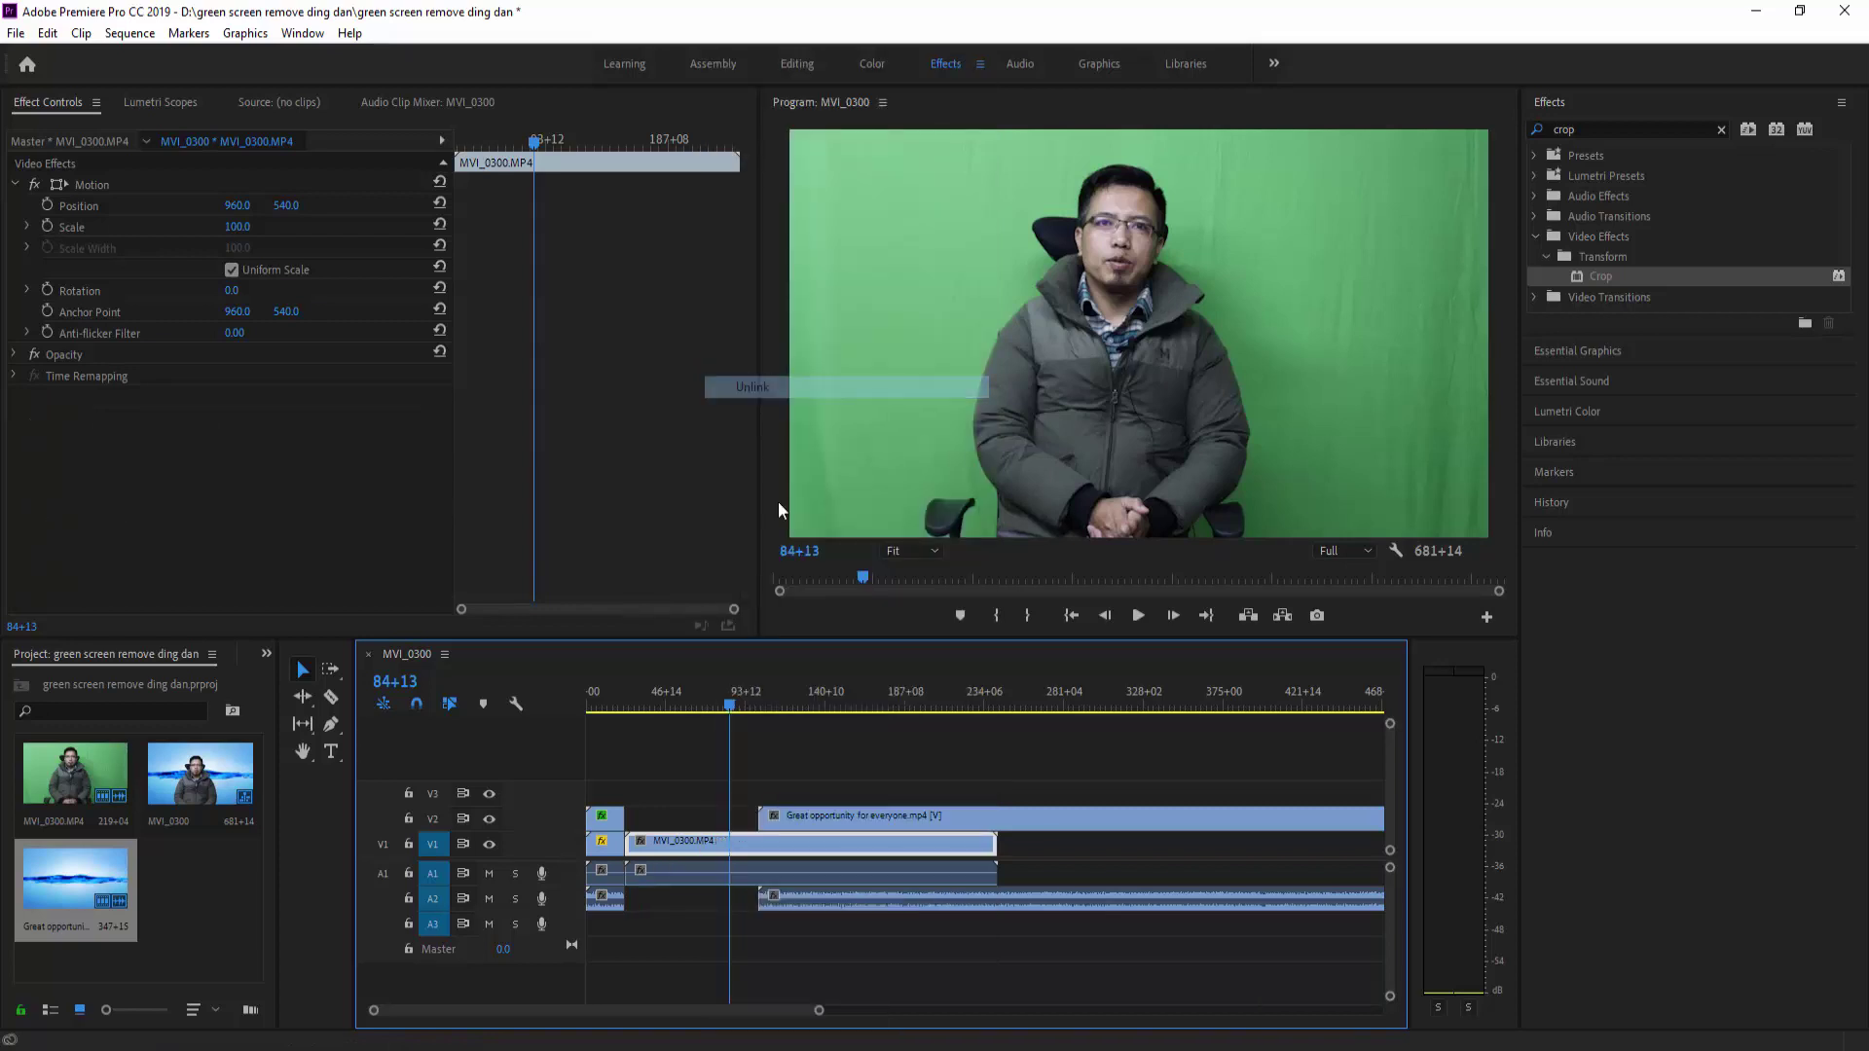
Step: Delete the unlinked audio of the new green-screen clip from track A1
{"action": "left_click", "coordinate": [688, 928]}
{"action": "left_click", "coordinate": [703, 871]}
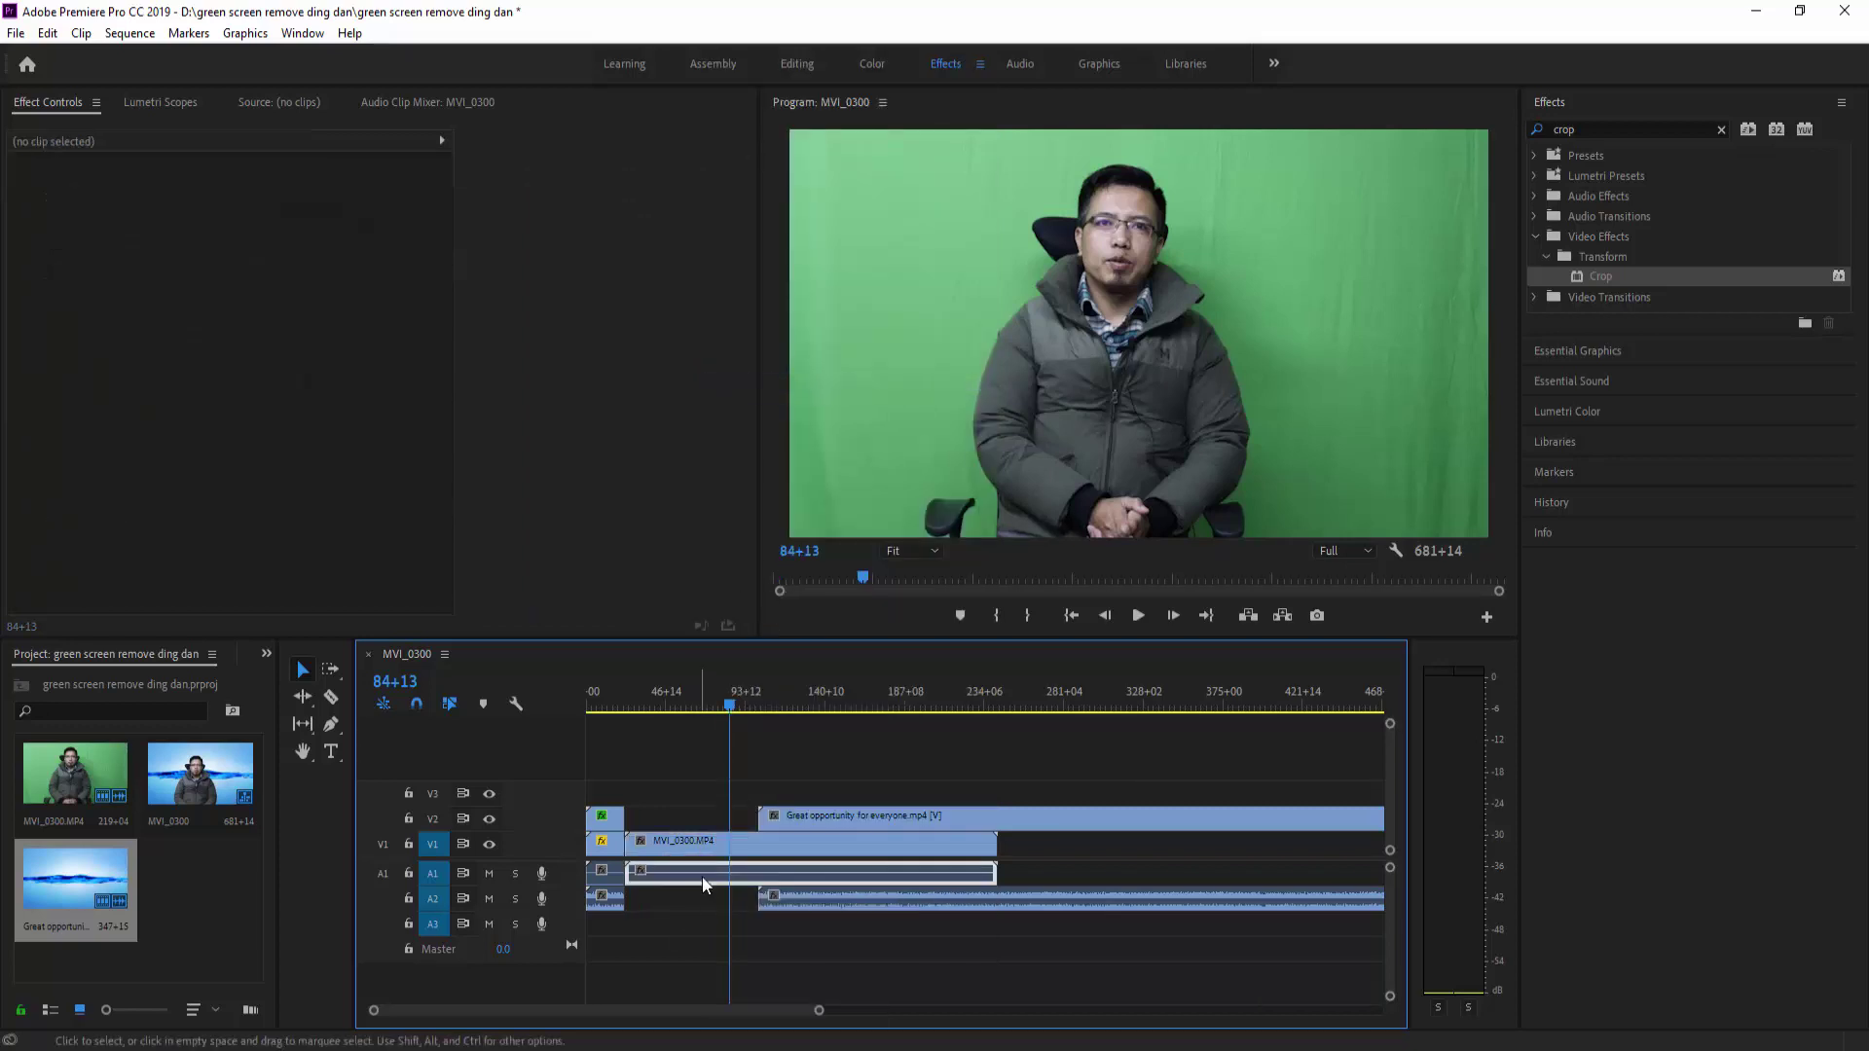
{"action": "key", "text": "Delete"}
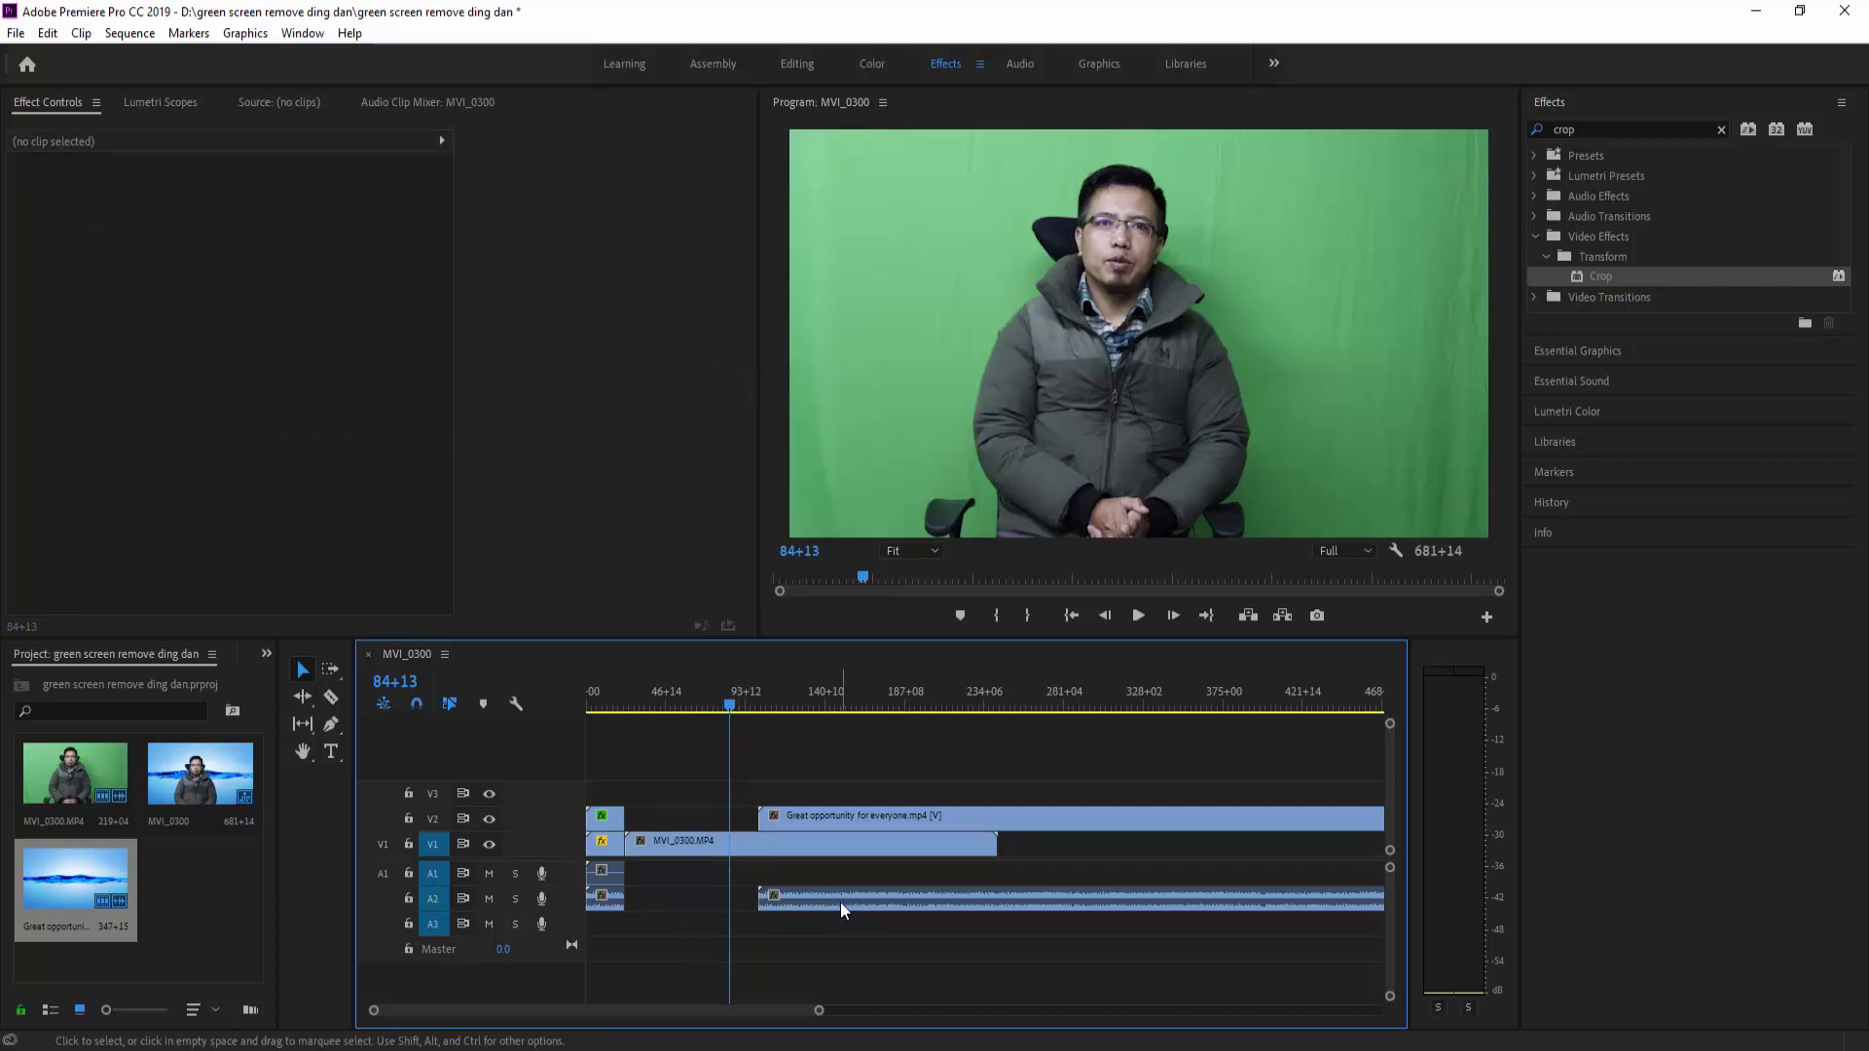
Step: Move the new green-screen clip to track V2 and align the Great opportunity for everyone clip beneath it on V1
{"action": "left_click_drag", "start_coordinate": [839, 902], "coordinate": [1082, 886]}
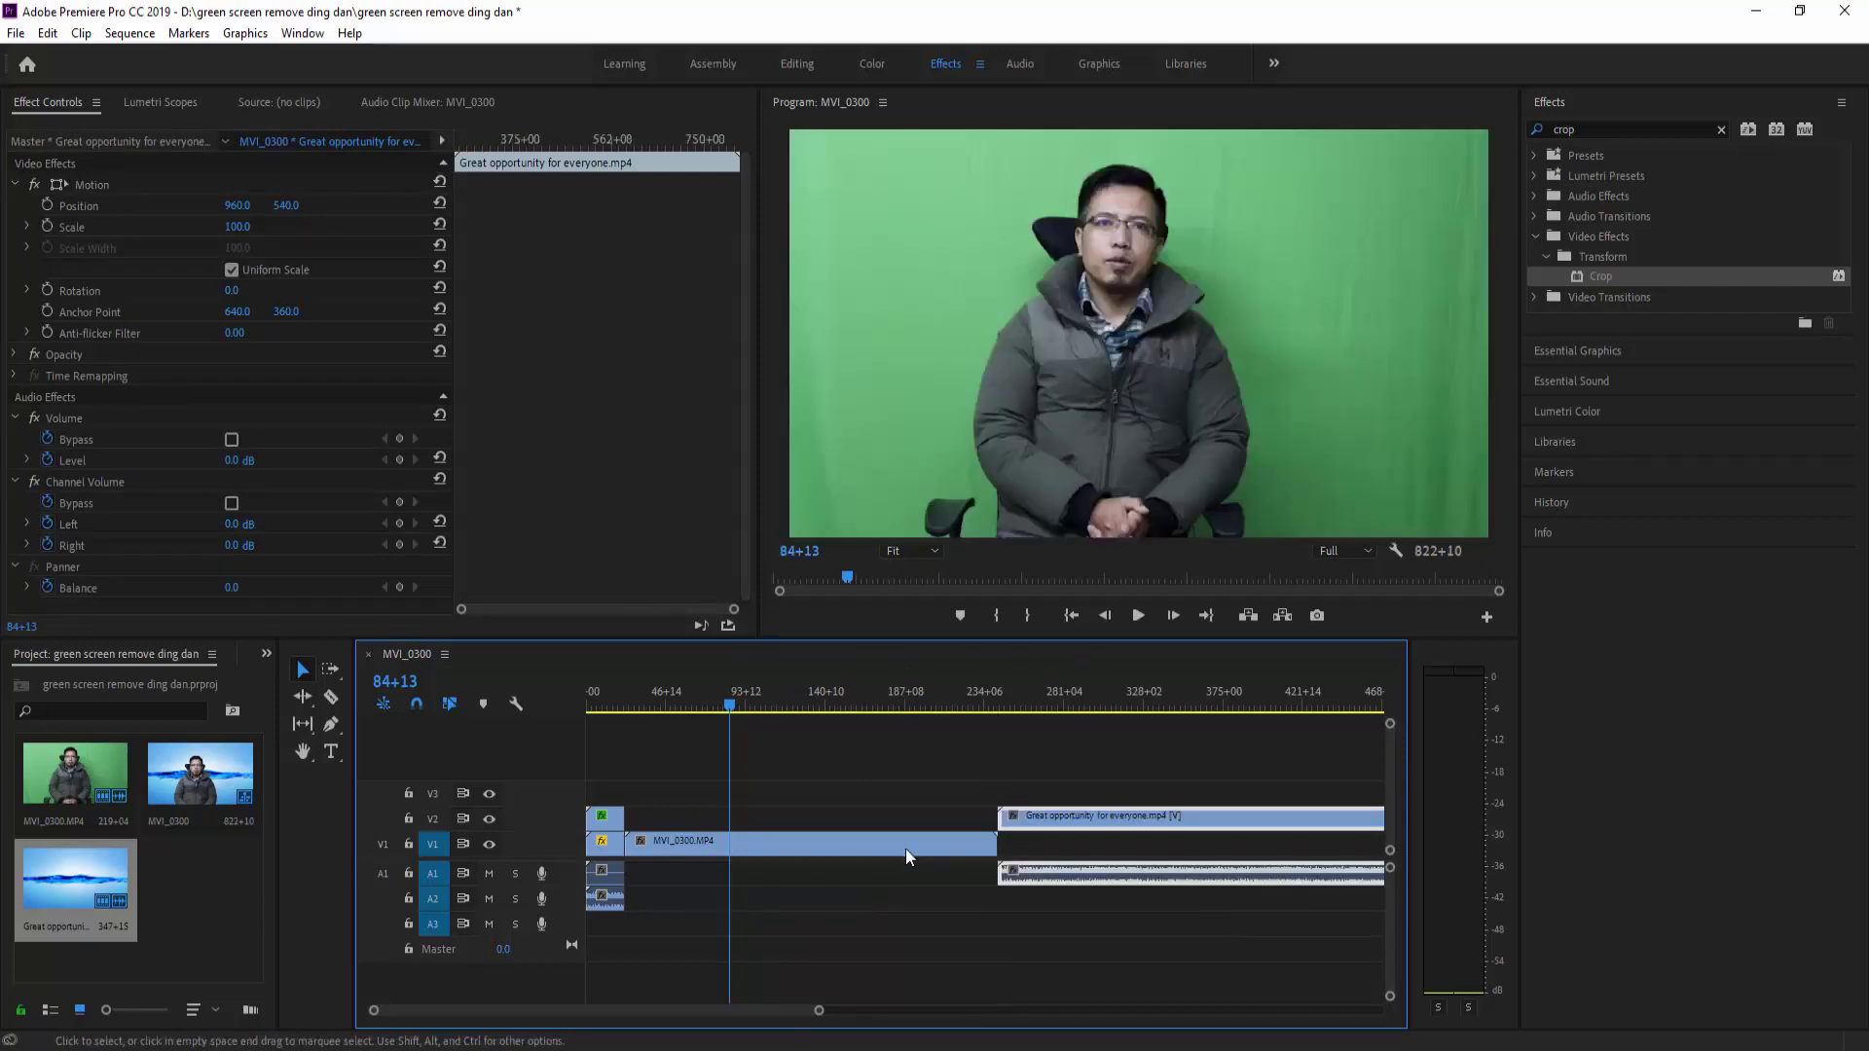
{"action": "mouse_move", "coordinate": [899, 843]}
{"action": "left_mouse_down"}
{"action": "mouse_move", "coordinate": [901, 790]}
{"action": "mouse_move", "coordinate": [903, 814]}
{"action": "left_mouse_up"}
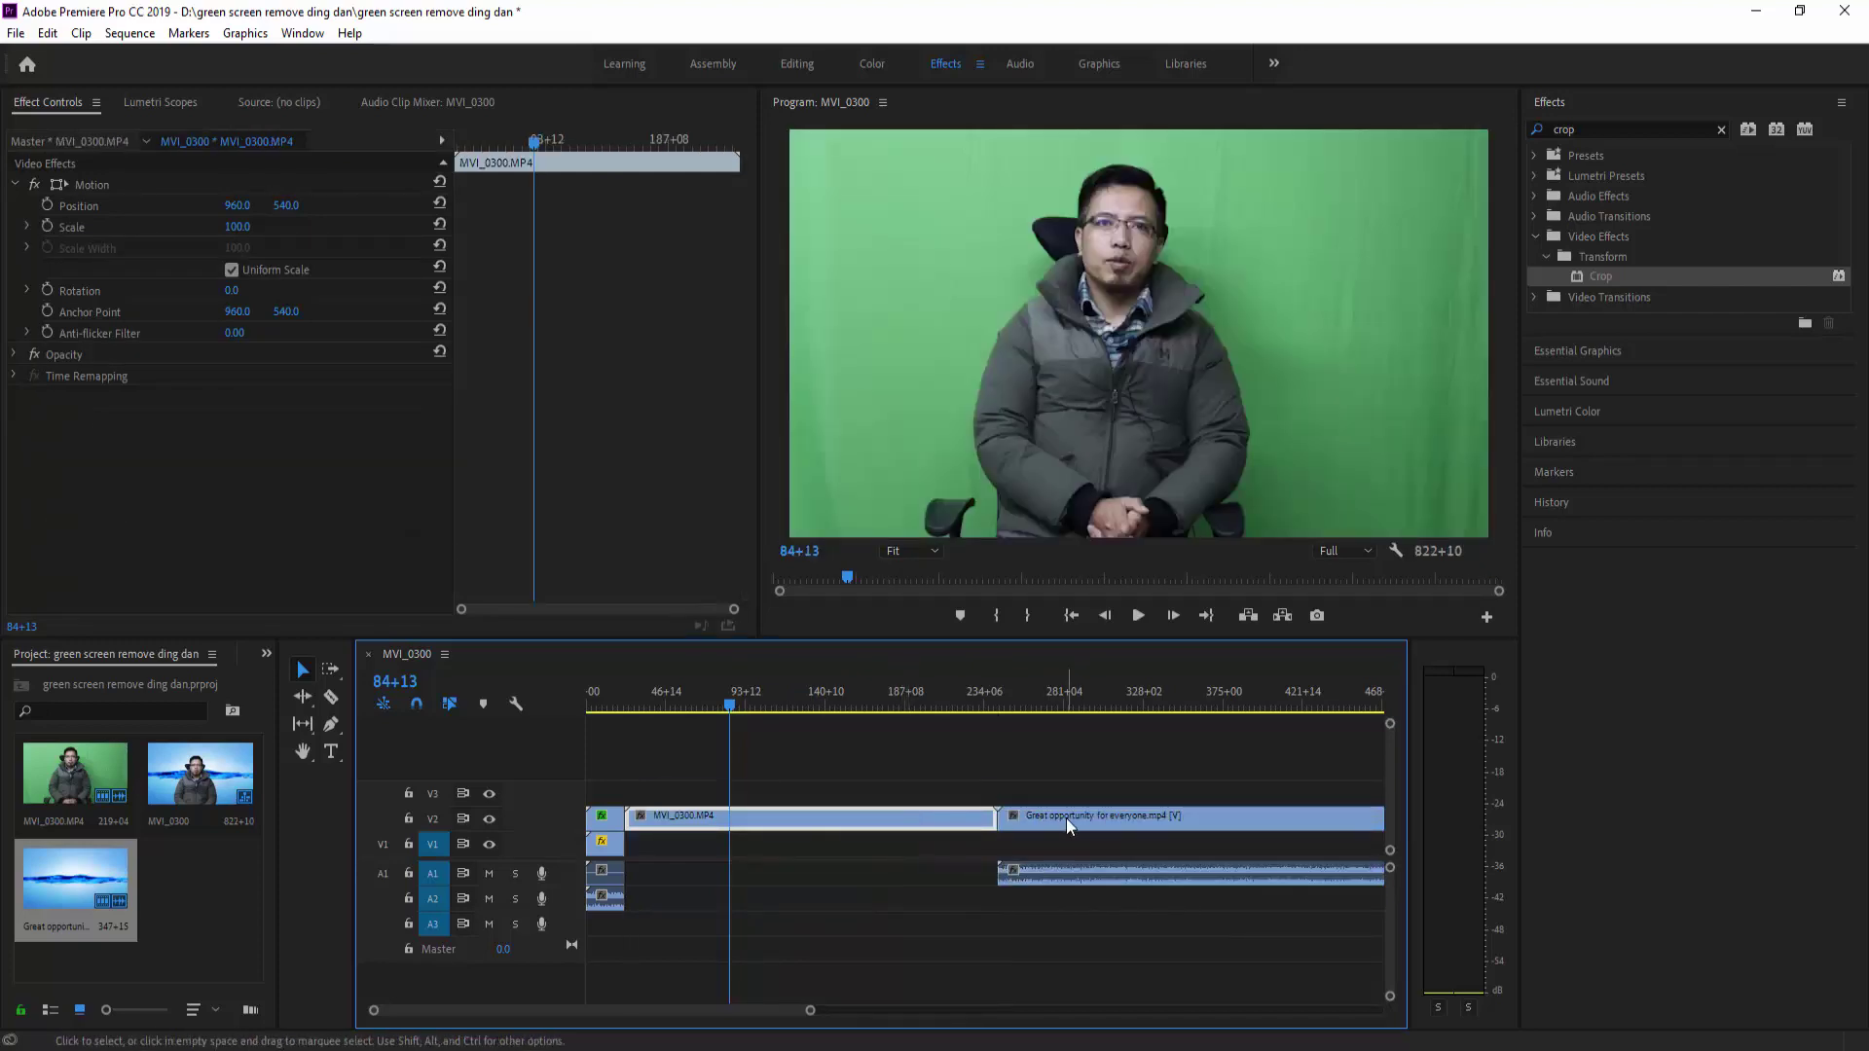
{"action": "left_click_drag", "start_coordinate": [1066, 817], "coordinate": [697, 862]}
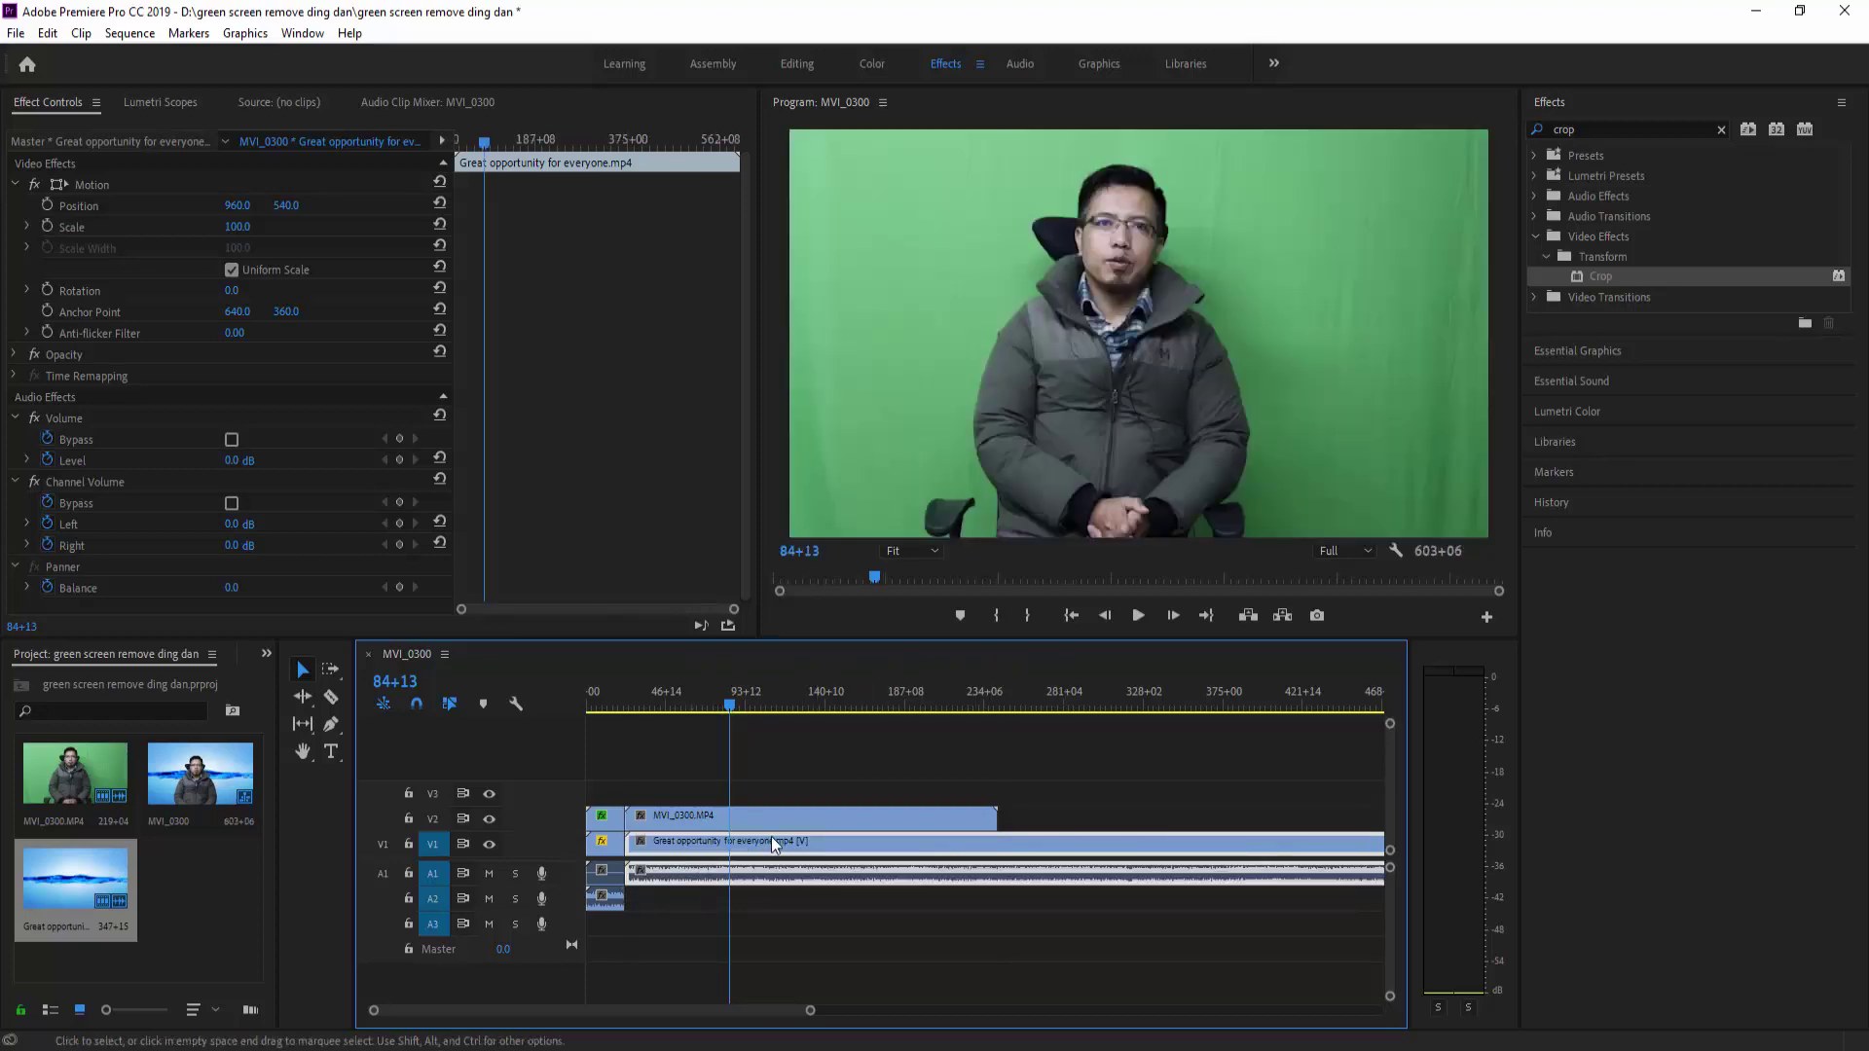
Step: Set the Great opportunity for everyone background clip's Scale to 157, checking it at 253+06
{"action": "left_click_drag", "start_coordinate": [730, 706], "coordinate": [851, 757]}
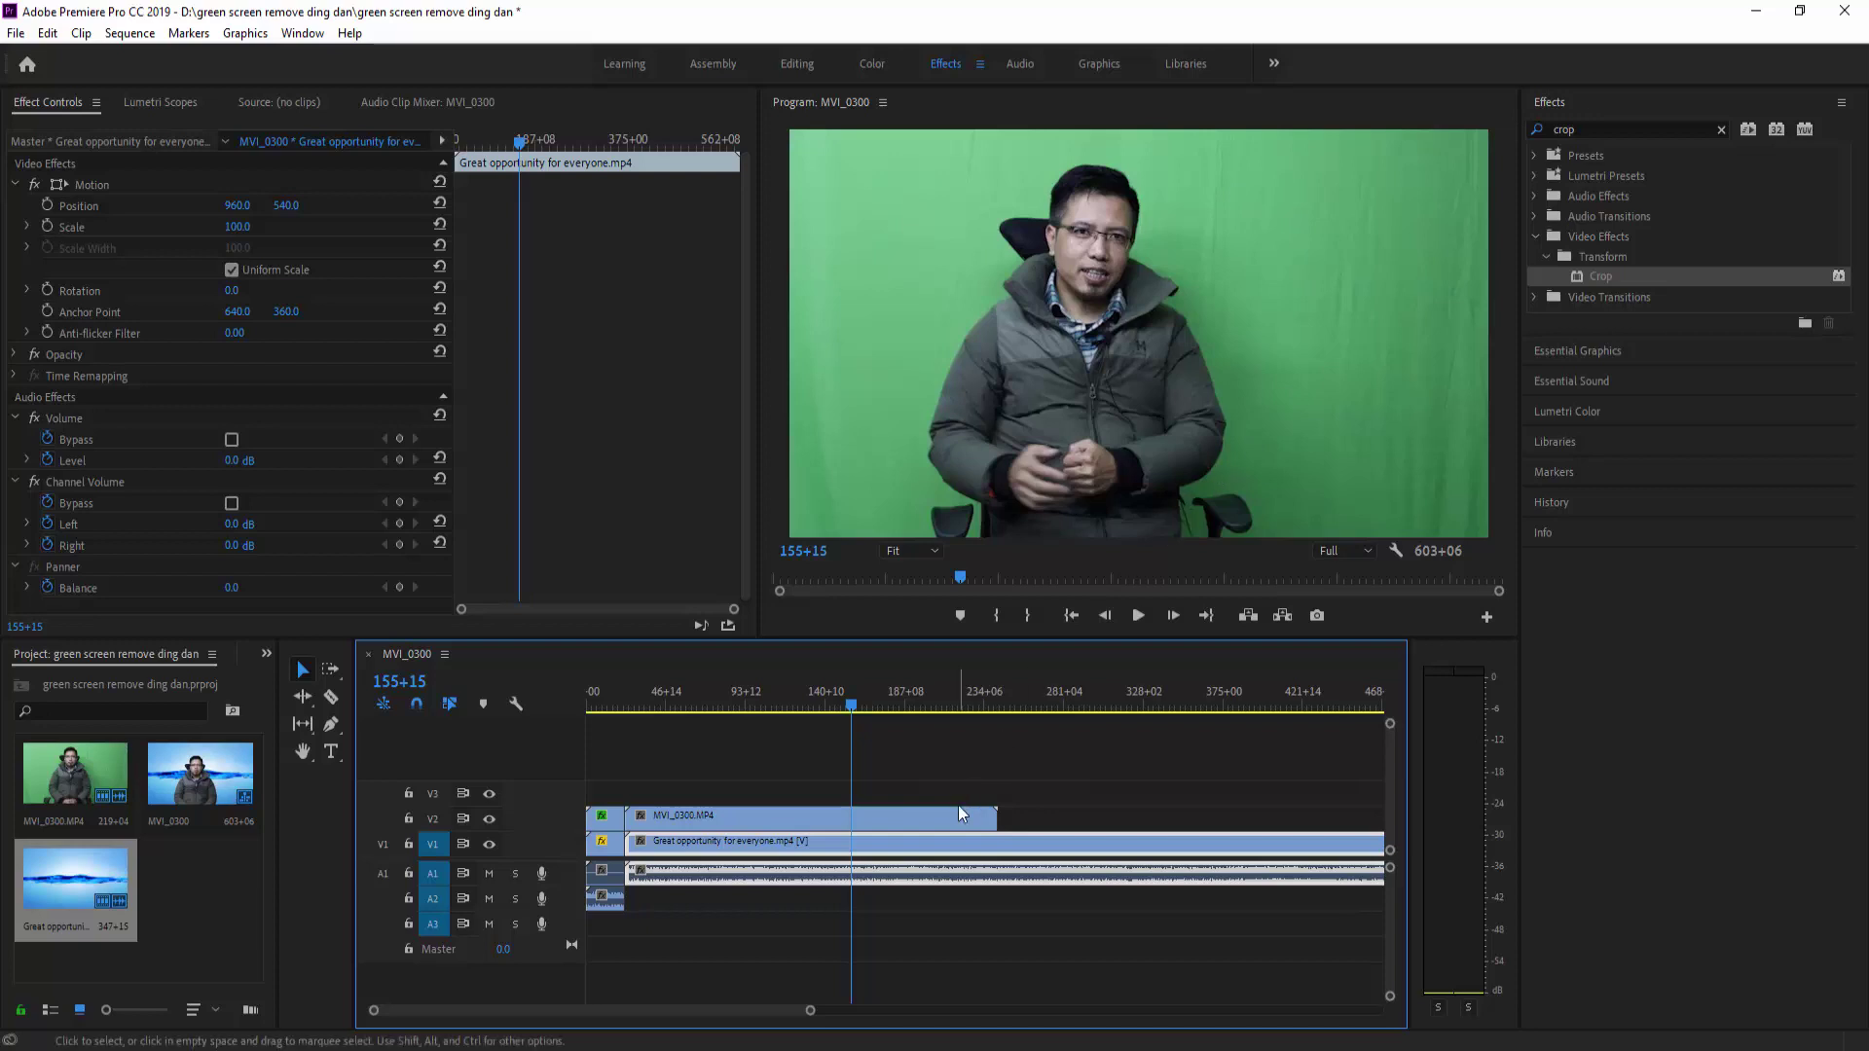
{"action": "left_click_drag", "start_coordinate": [850, 719], "coordinate": [1014, 741]}
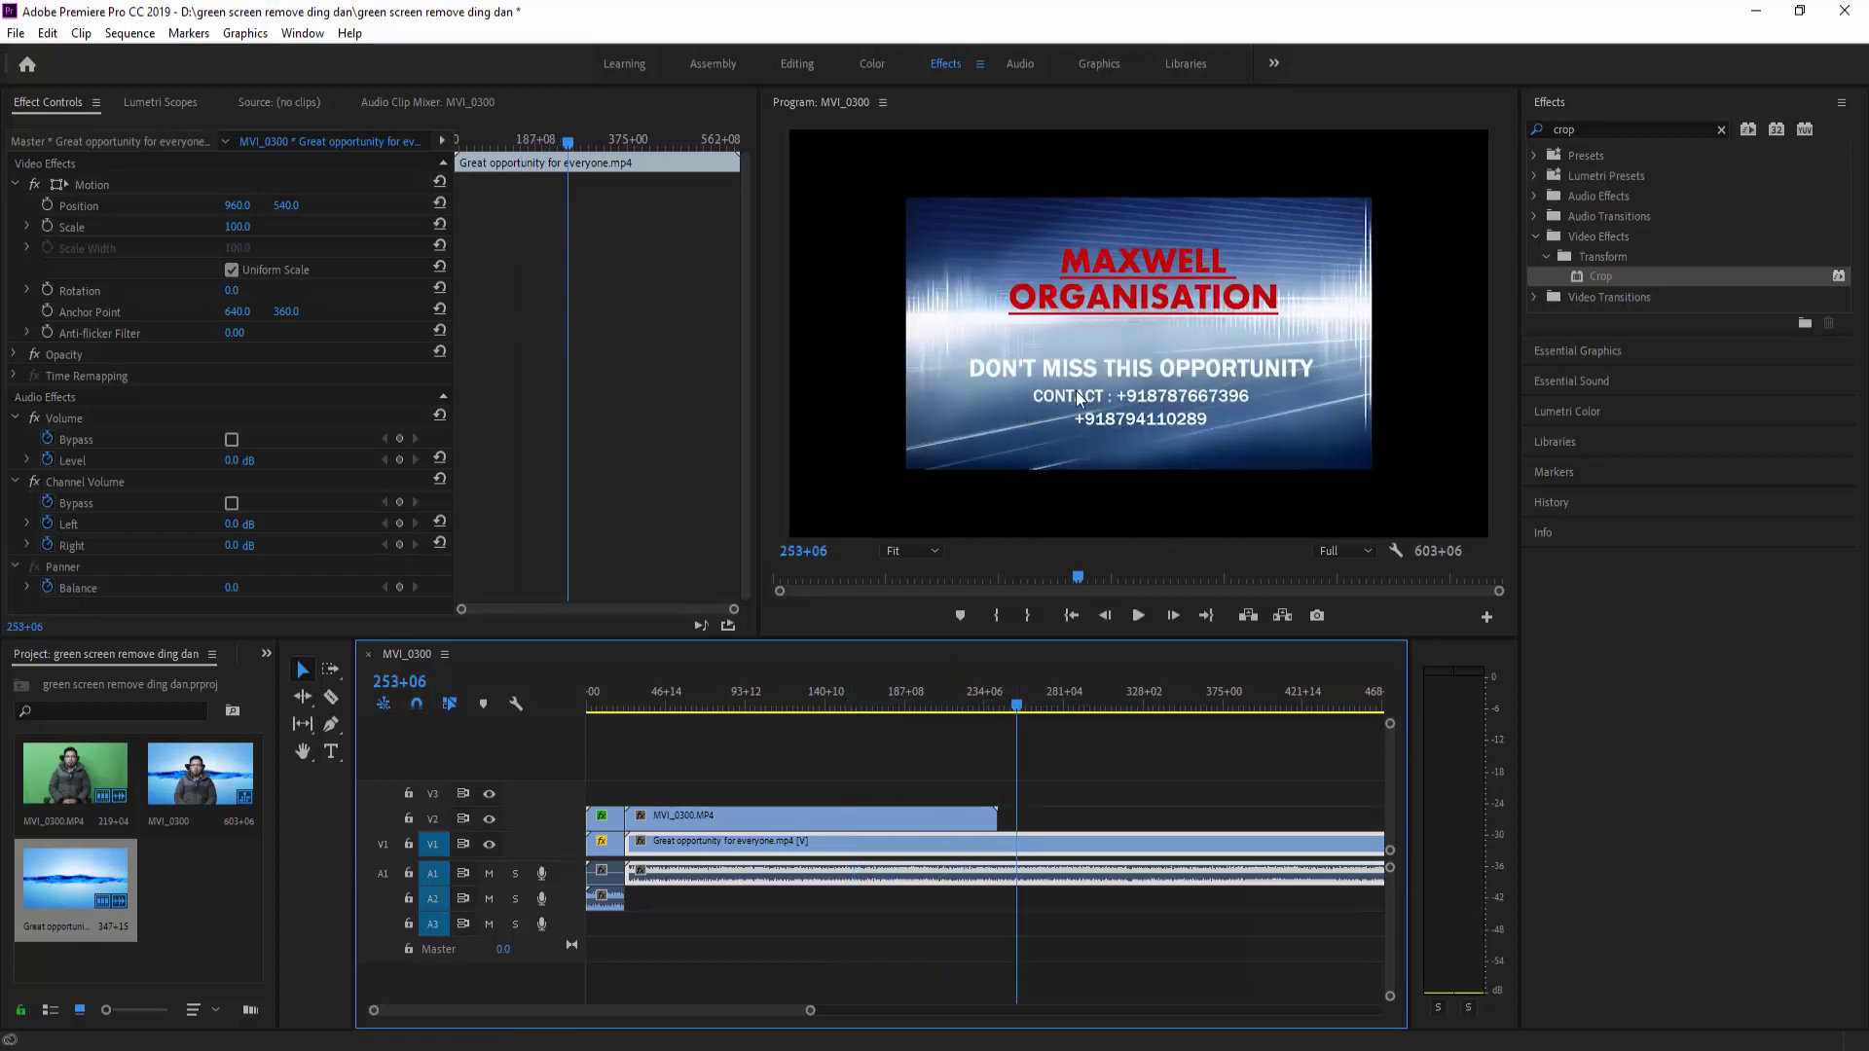
{"action": "left_click_drag", "start_coordinate": [240, 226], "coordinate": [295, 226]}
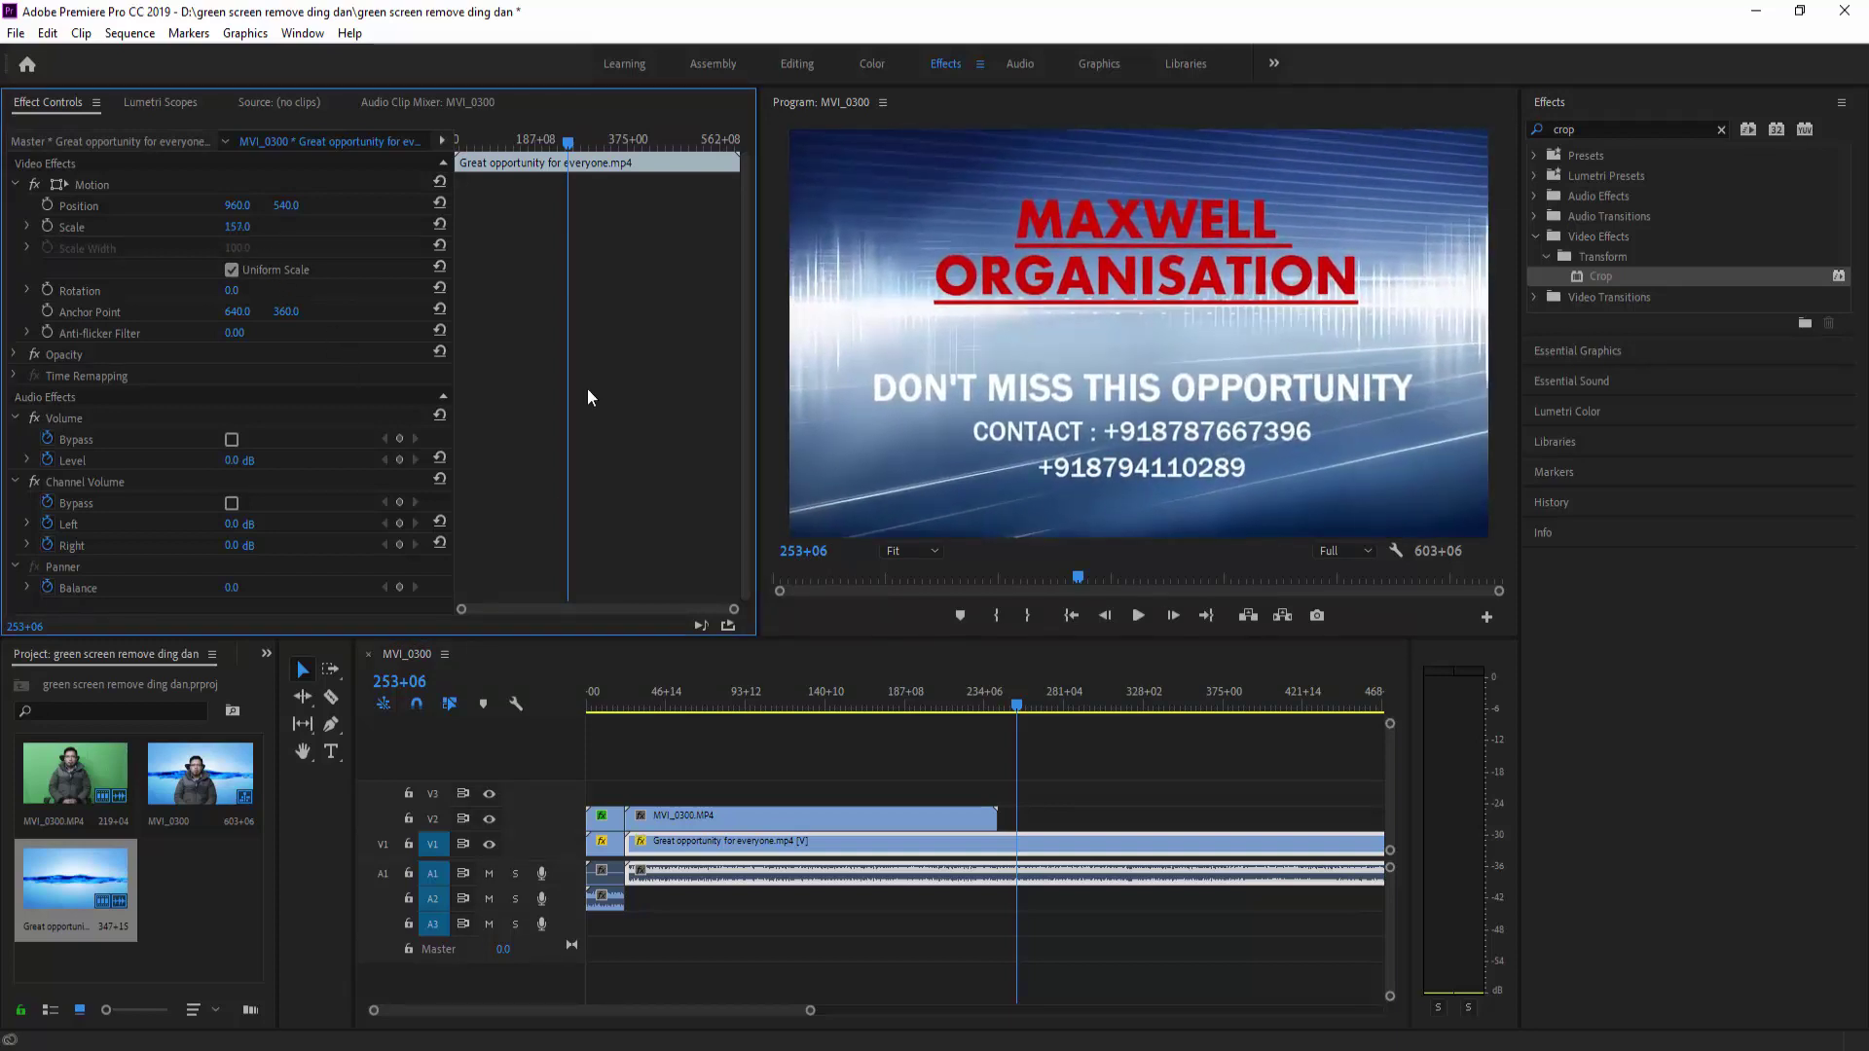
Step: Split the new green-screen clip and the background clip beneath it at 77+06 with the Razor tool
{"action": "left_click", "coordinate": [1013, 706]}
{"action": "left_click_drag", "start_coordinate": [958, 722], "coordinate": [717, 743]}
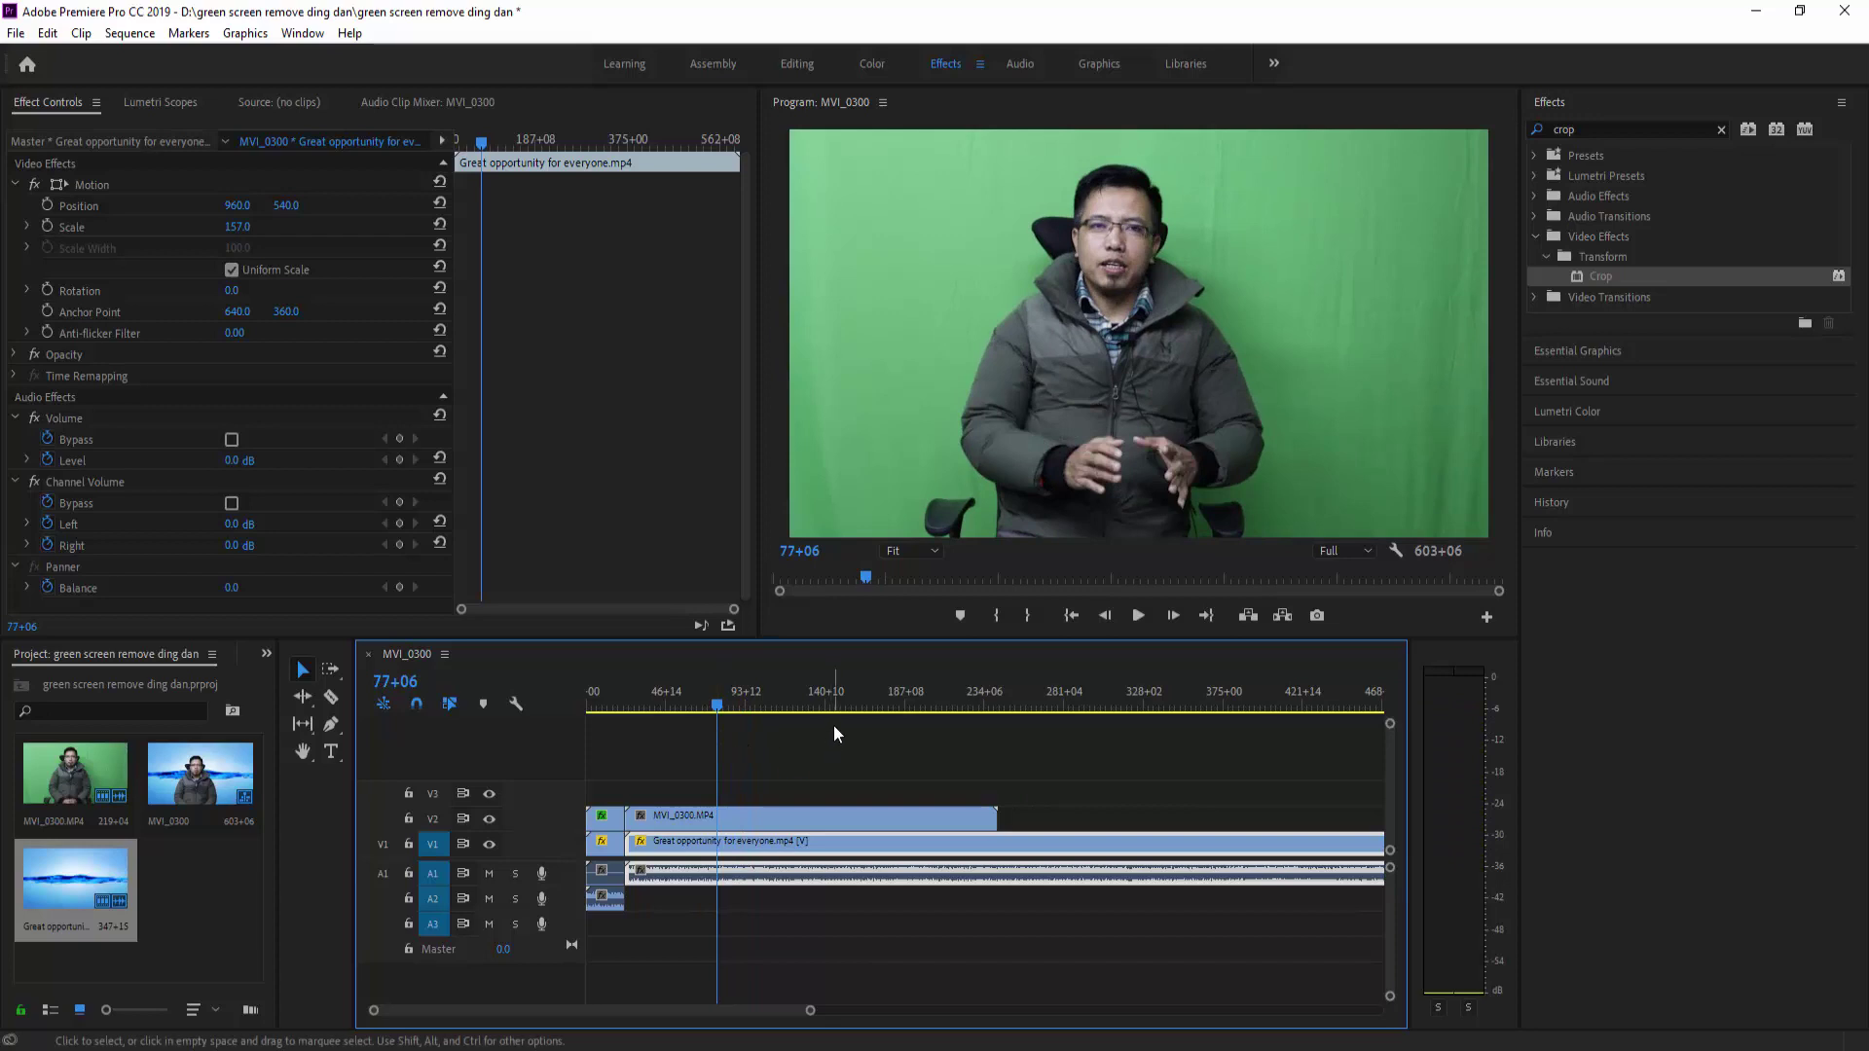
{"action": "left_click", "coordinate": [331, 697]}
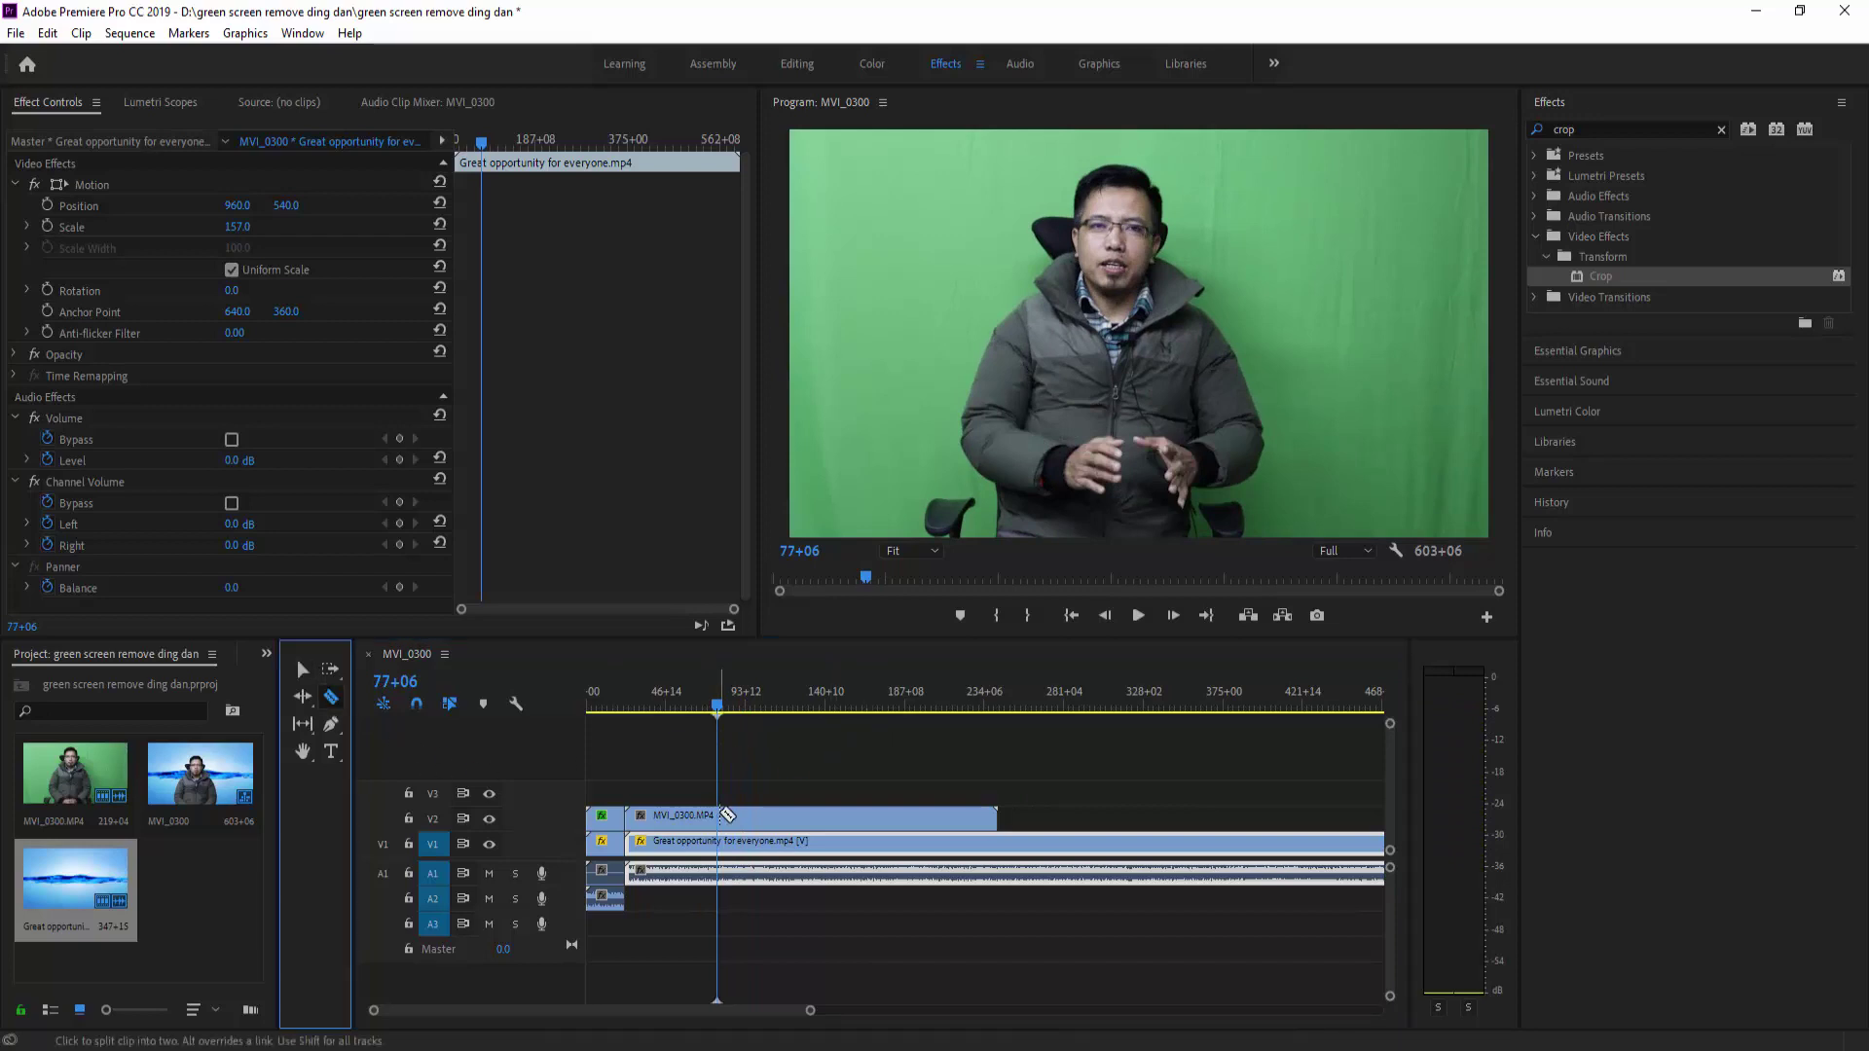
{"action": "left_click", "coordinate": [718, 815]}
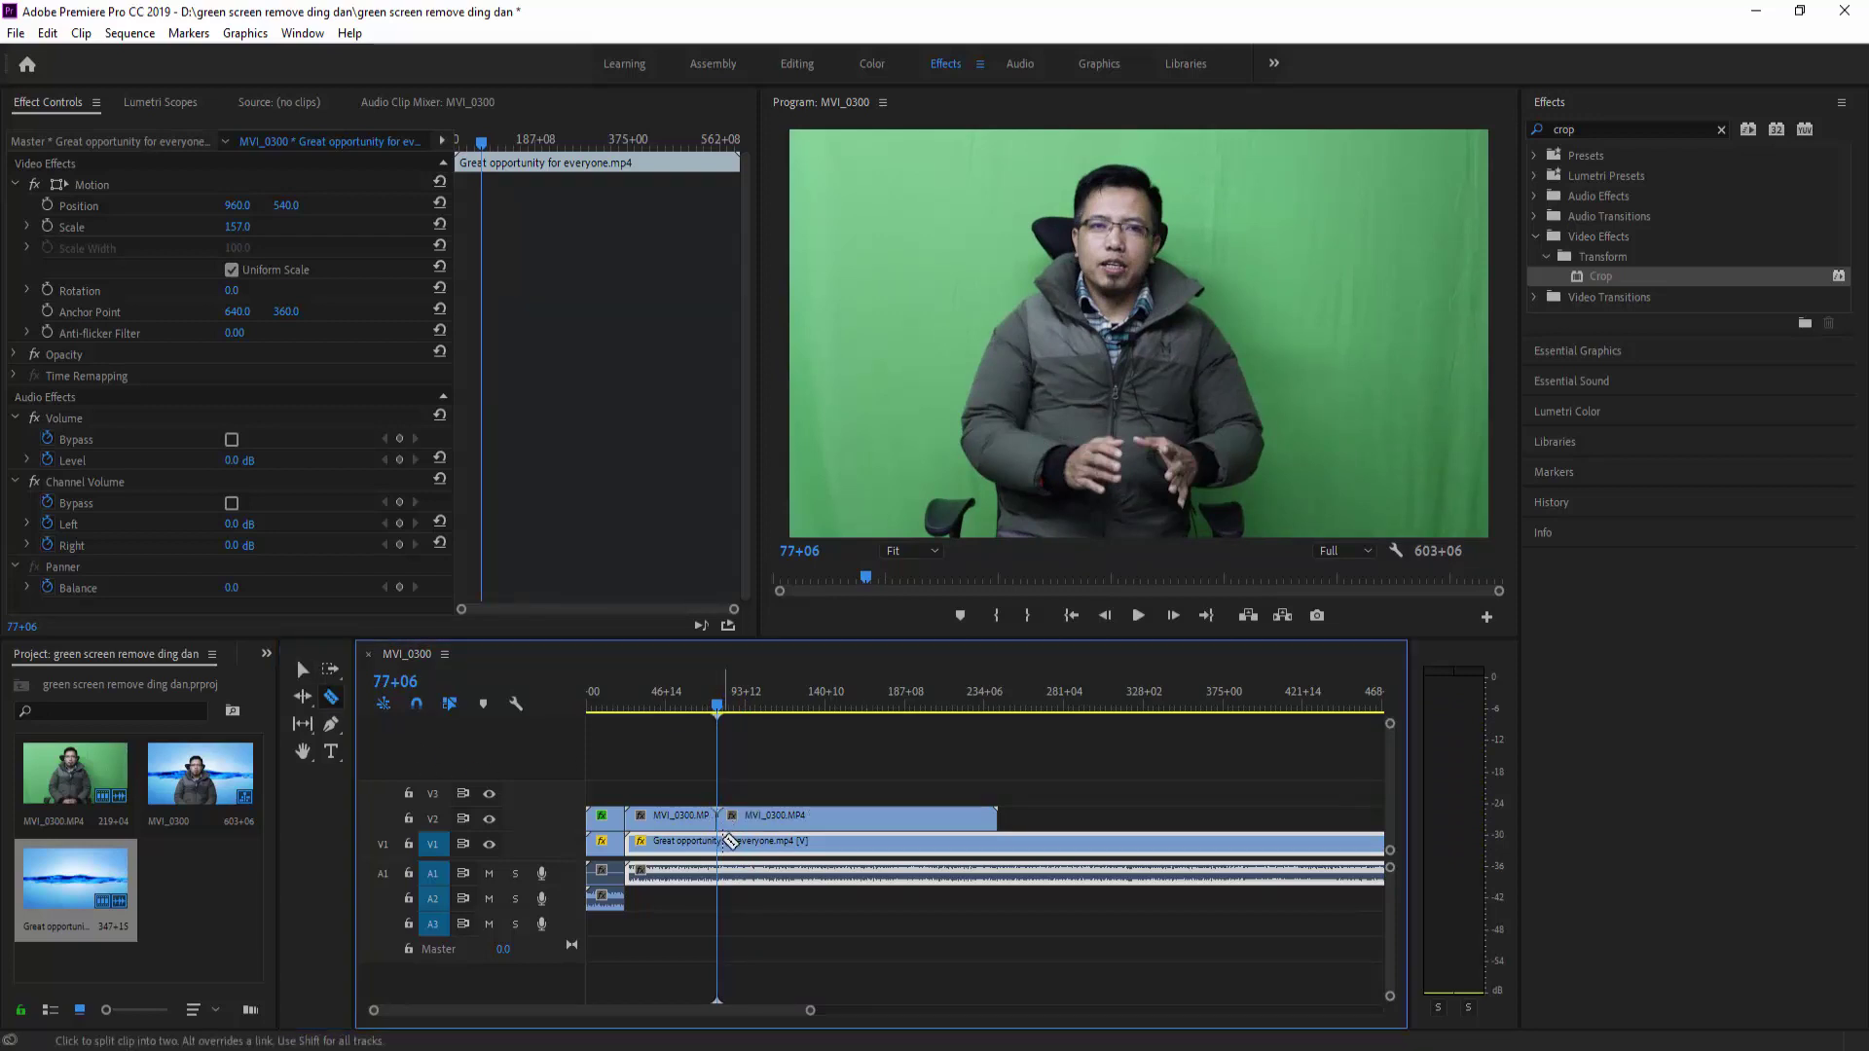
{"action": "left_click", "coordinate": [725, 843]}
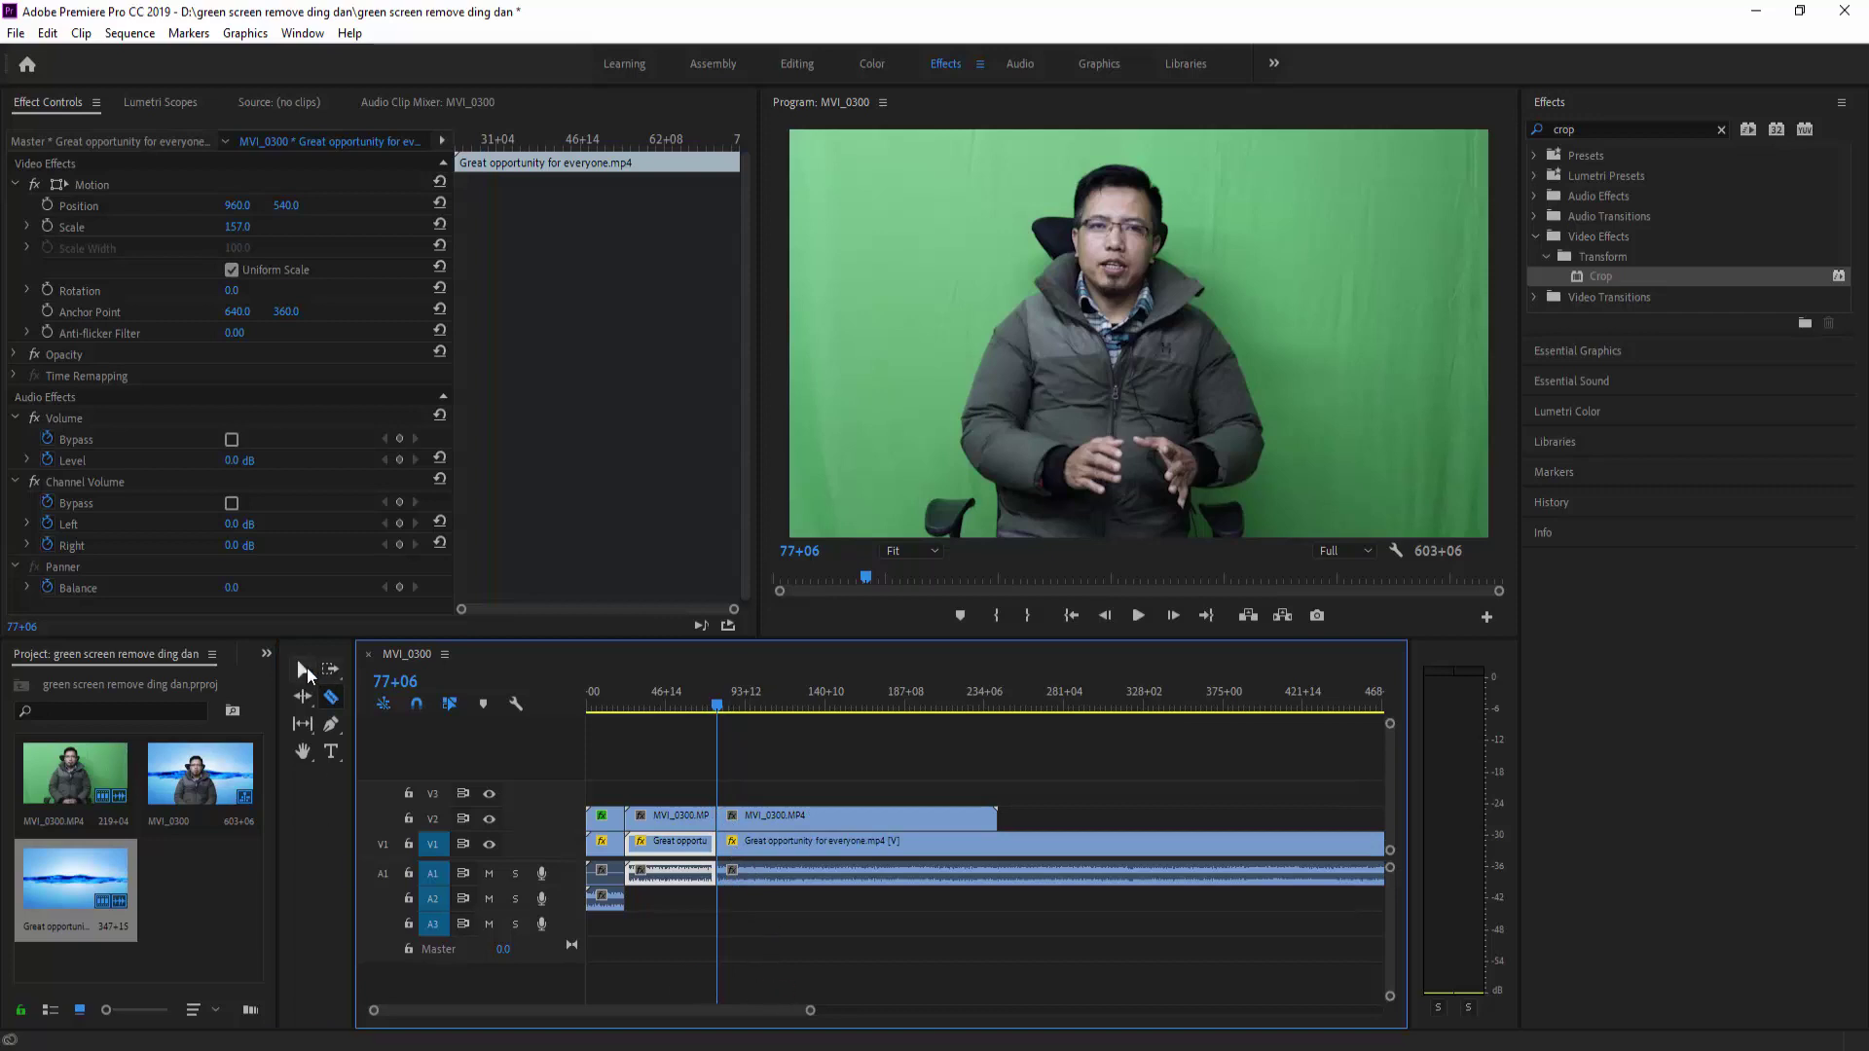
Step: Delete the portions of the green-screen and background clips after the cut at 77+06
{"action": "left_click", "coordinate": [303, 669]}
{"action": "left_click_drag", "start_coordinate": [798, 796], "coordinate": [833, 901]}
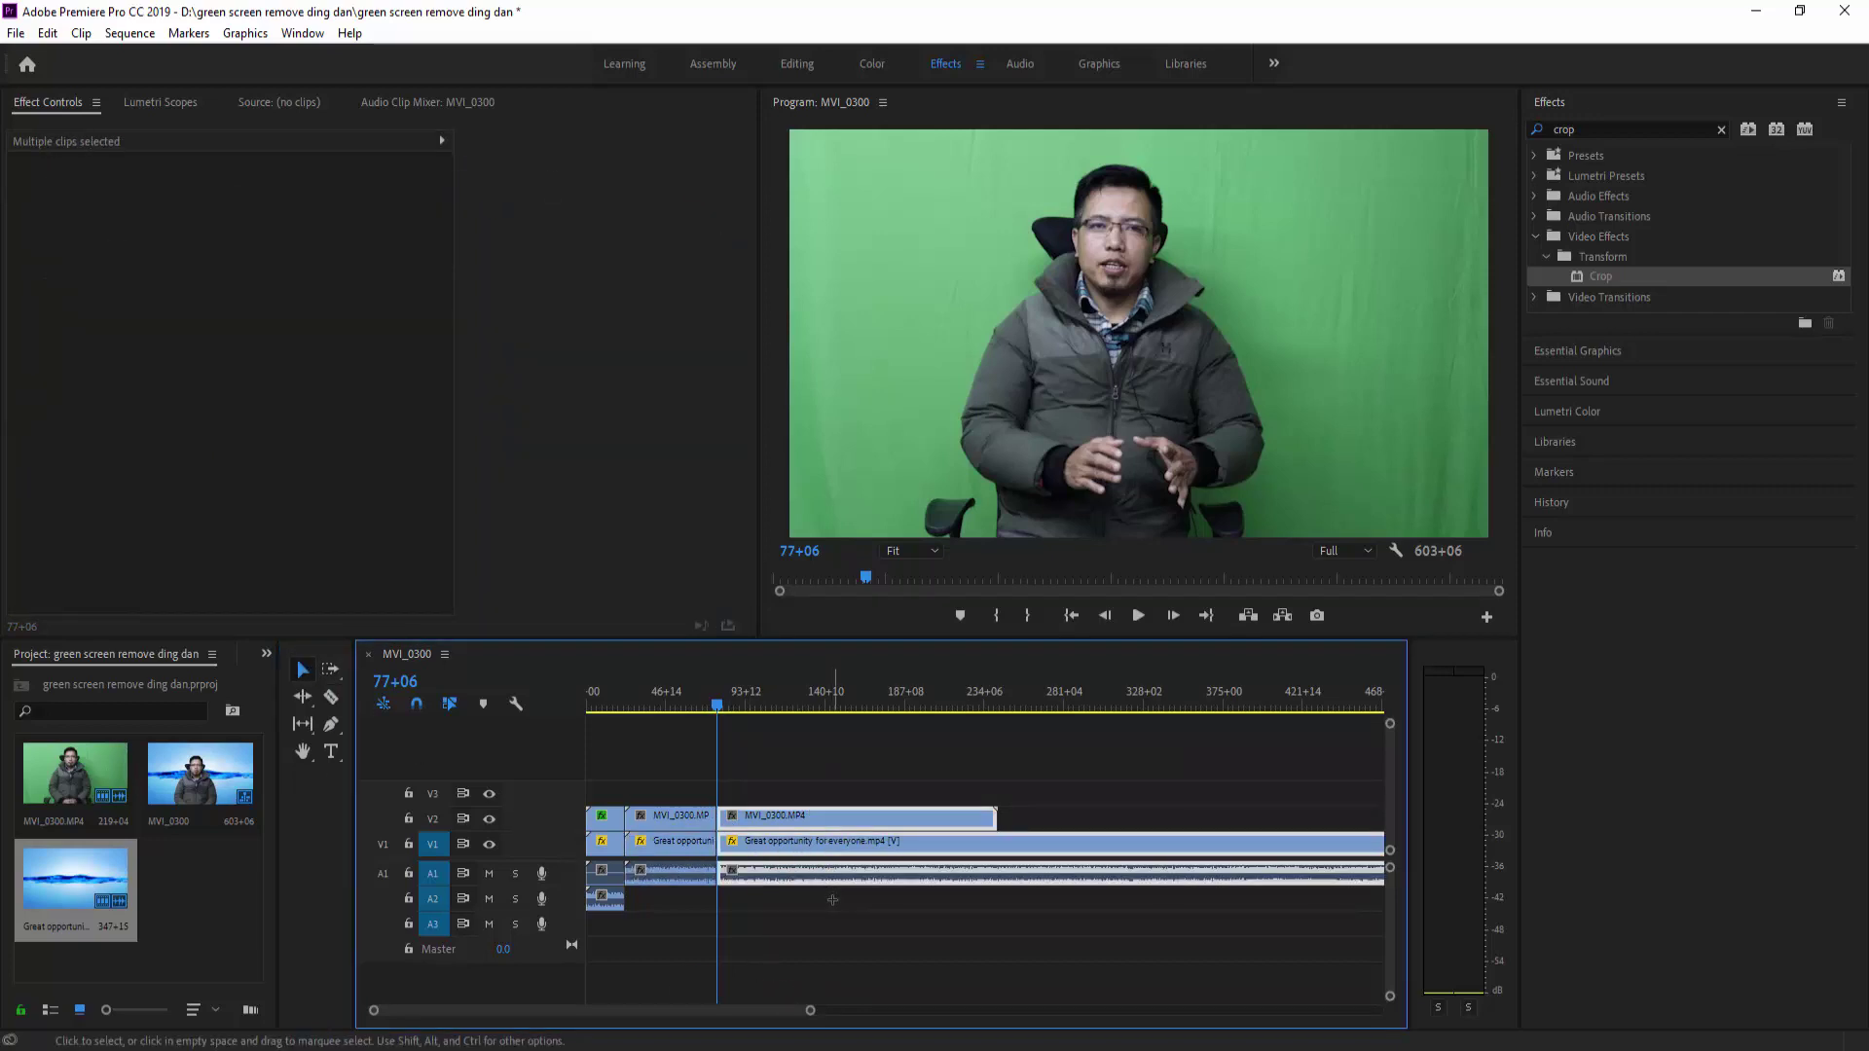
{"action": "key", "text": "Delete"}
Step: Find the Crop video effect and apply it to the second MVI_0300.MP4 clip on V2, previewing at 54+07
{"action": "left_click", "coordinate": [675, 711]}
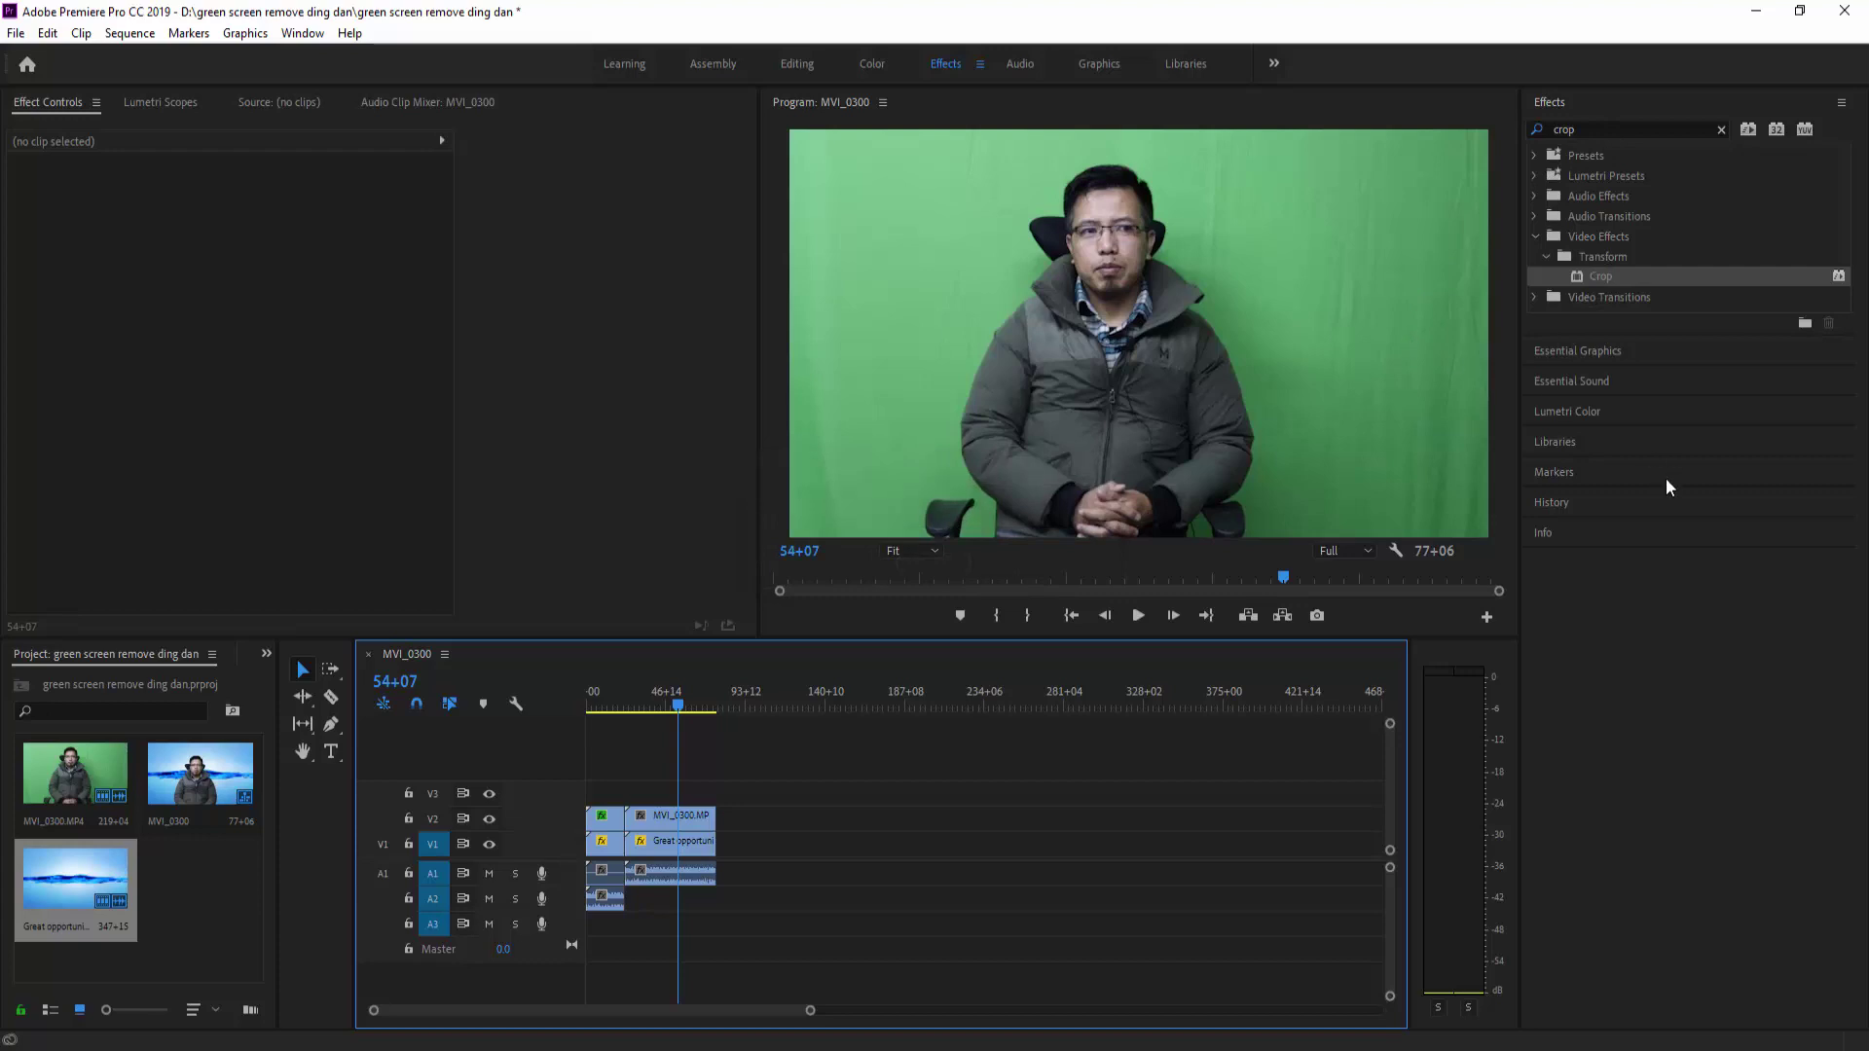
{"action": "left_click", "coordinate": [1535, 236]}
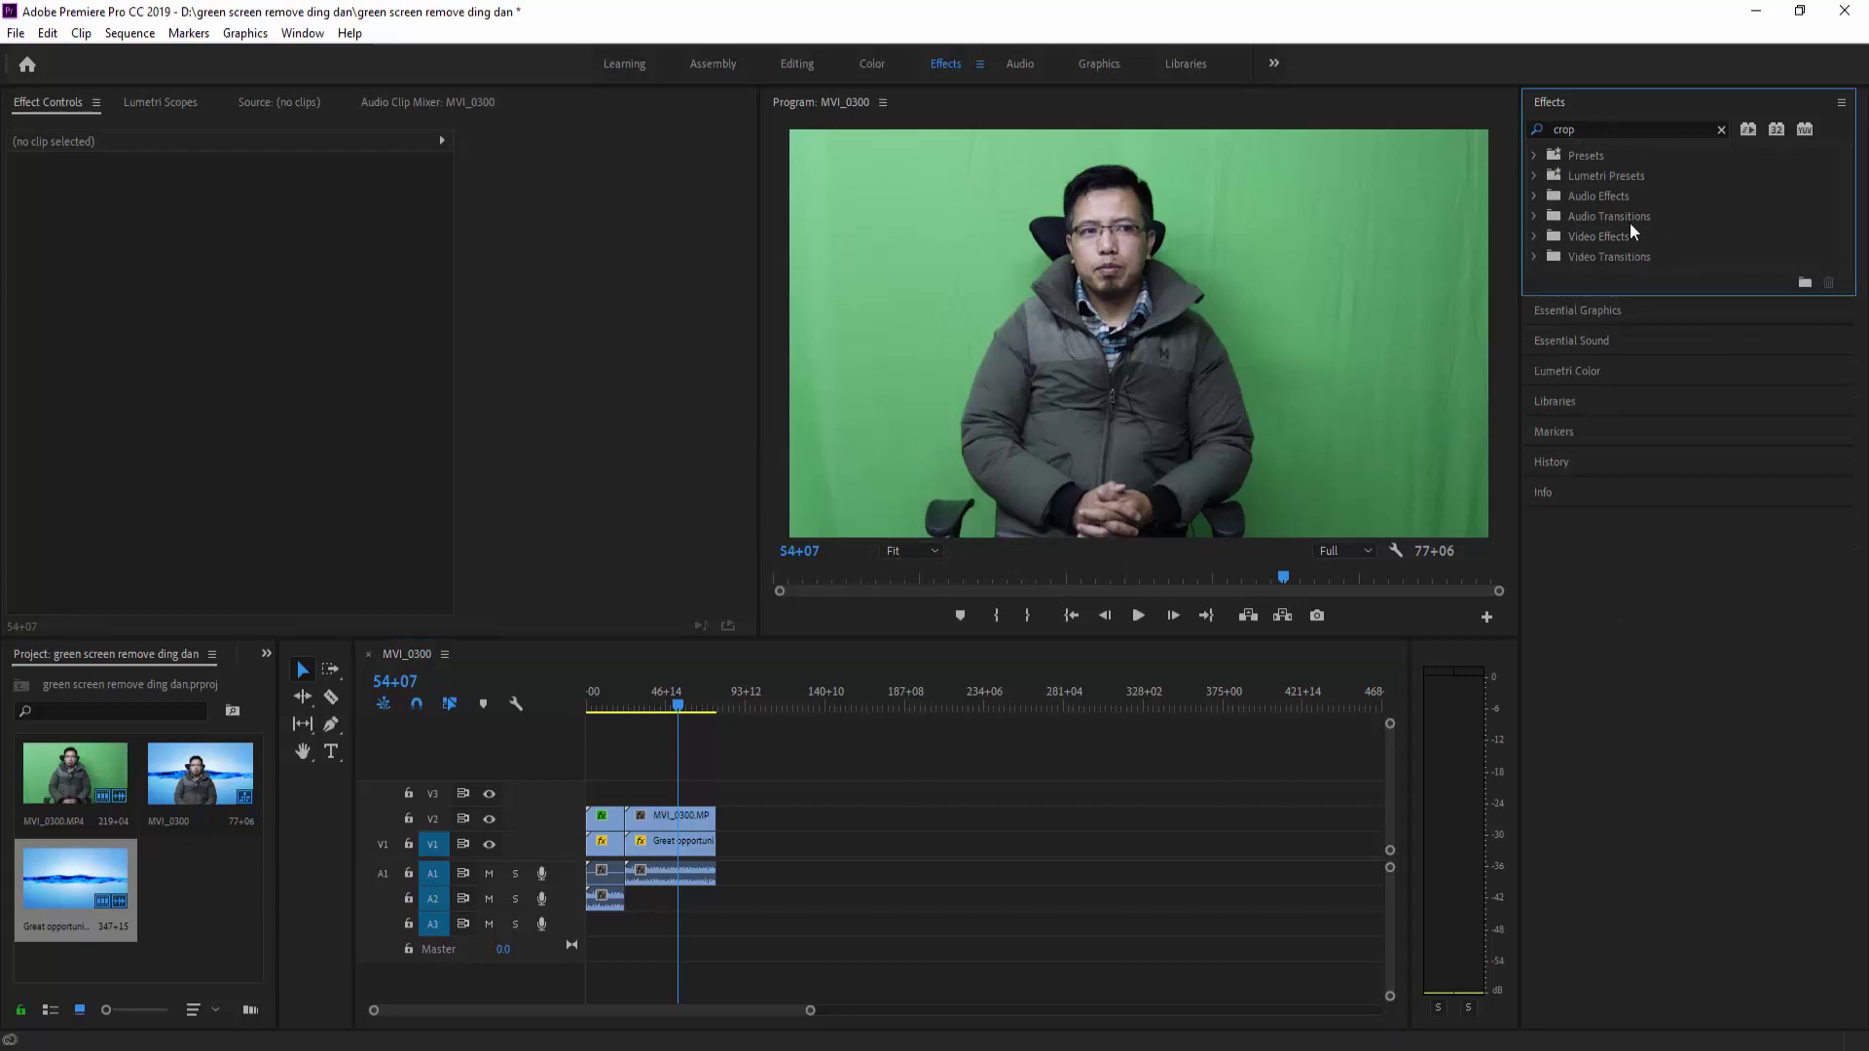
{"action": "left_click", "coordinate": [1578, 130]}
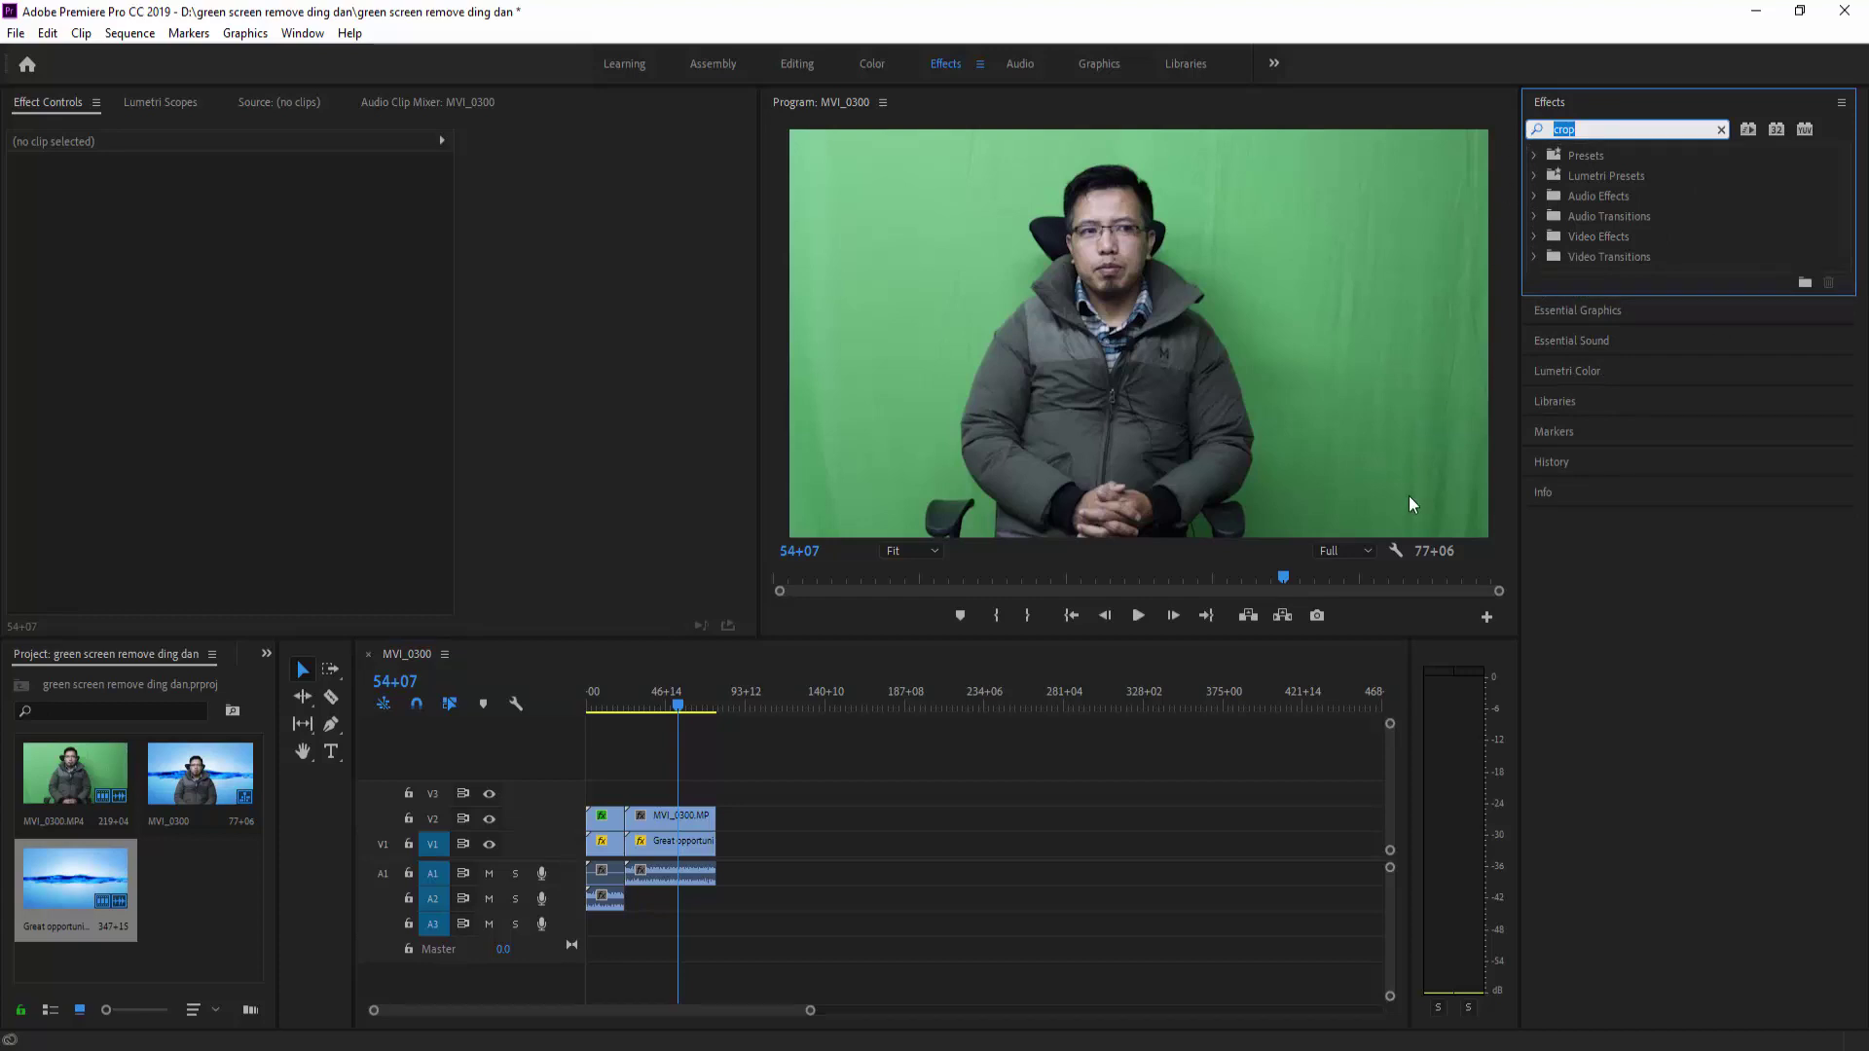
{"action": "type", "text": "crop"}
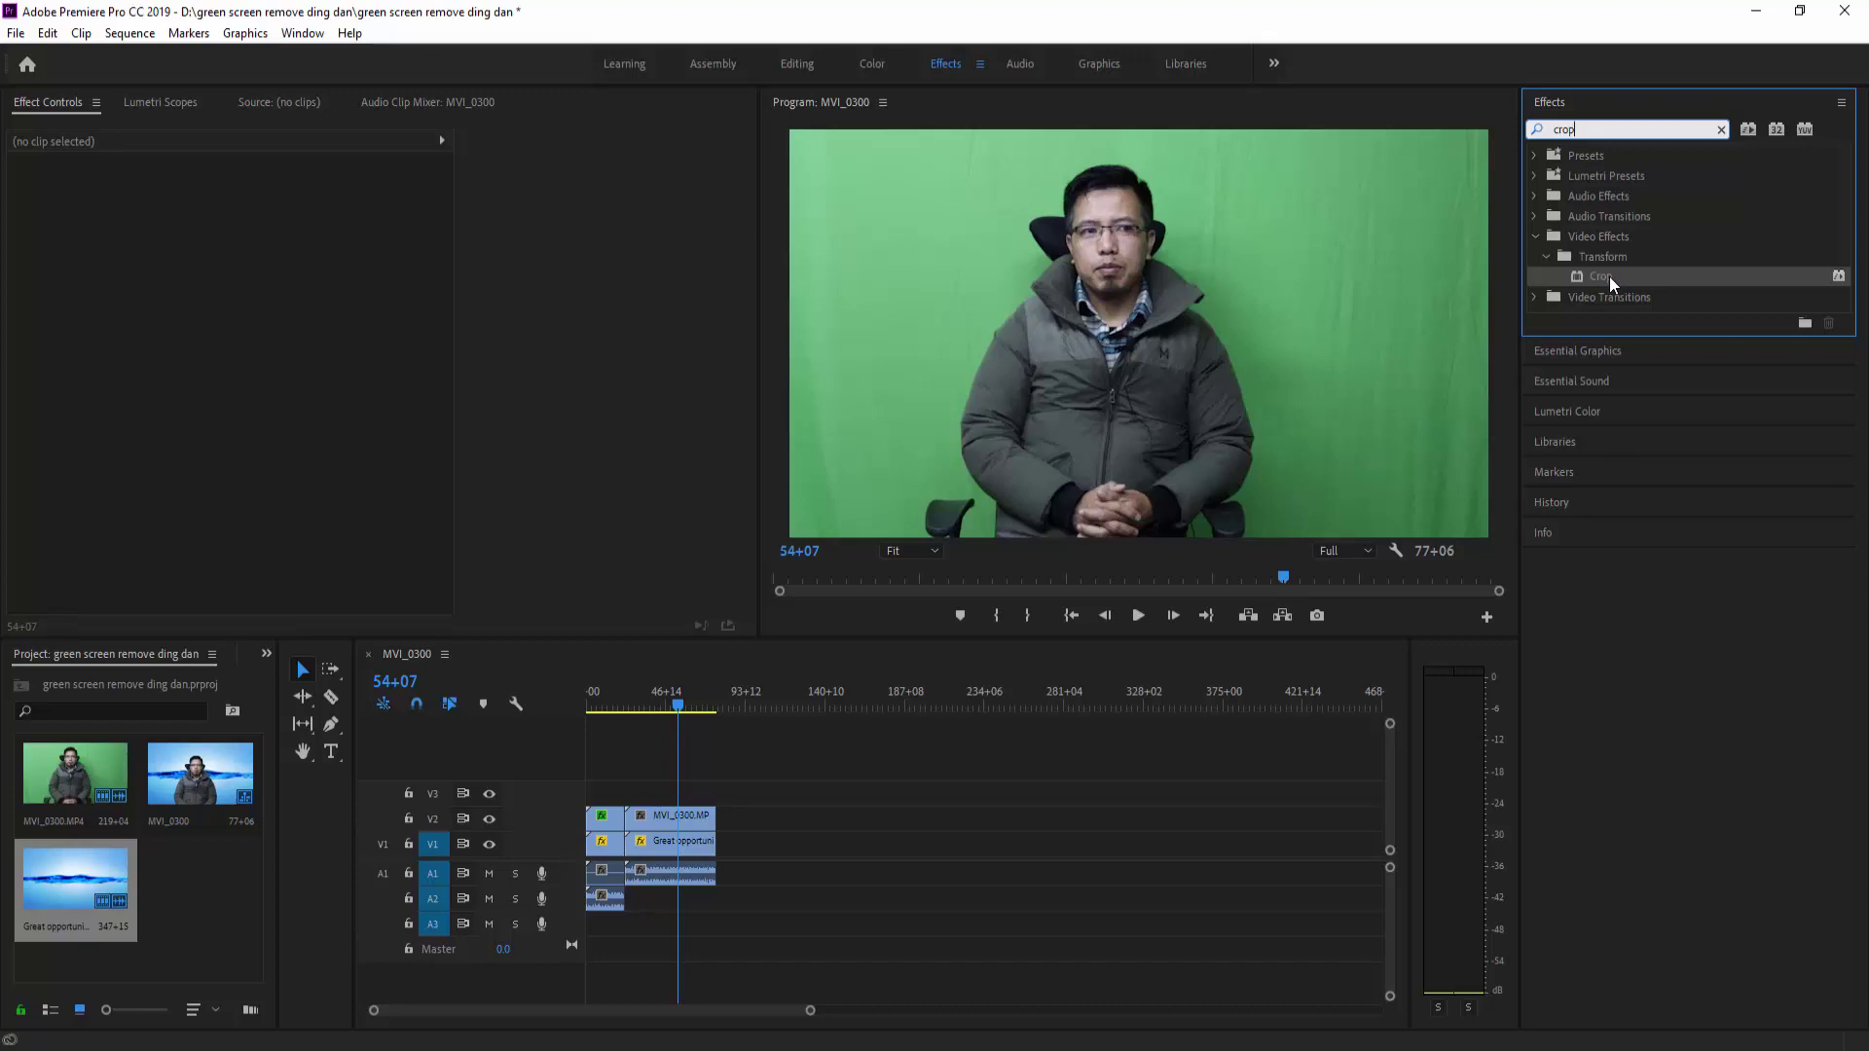
{"action": "left_click_drag", "start_coordinate": [1609, 276], "coordinate": [1298, 448]}
{"action": "left_click_drag", "start_coordinate": [807, 759], "coordinate": [711, 823]}
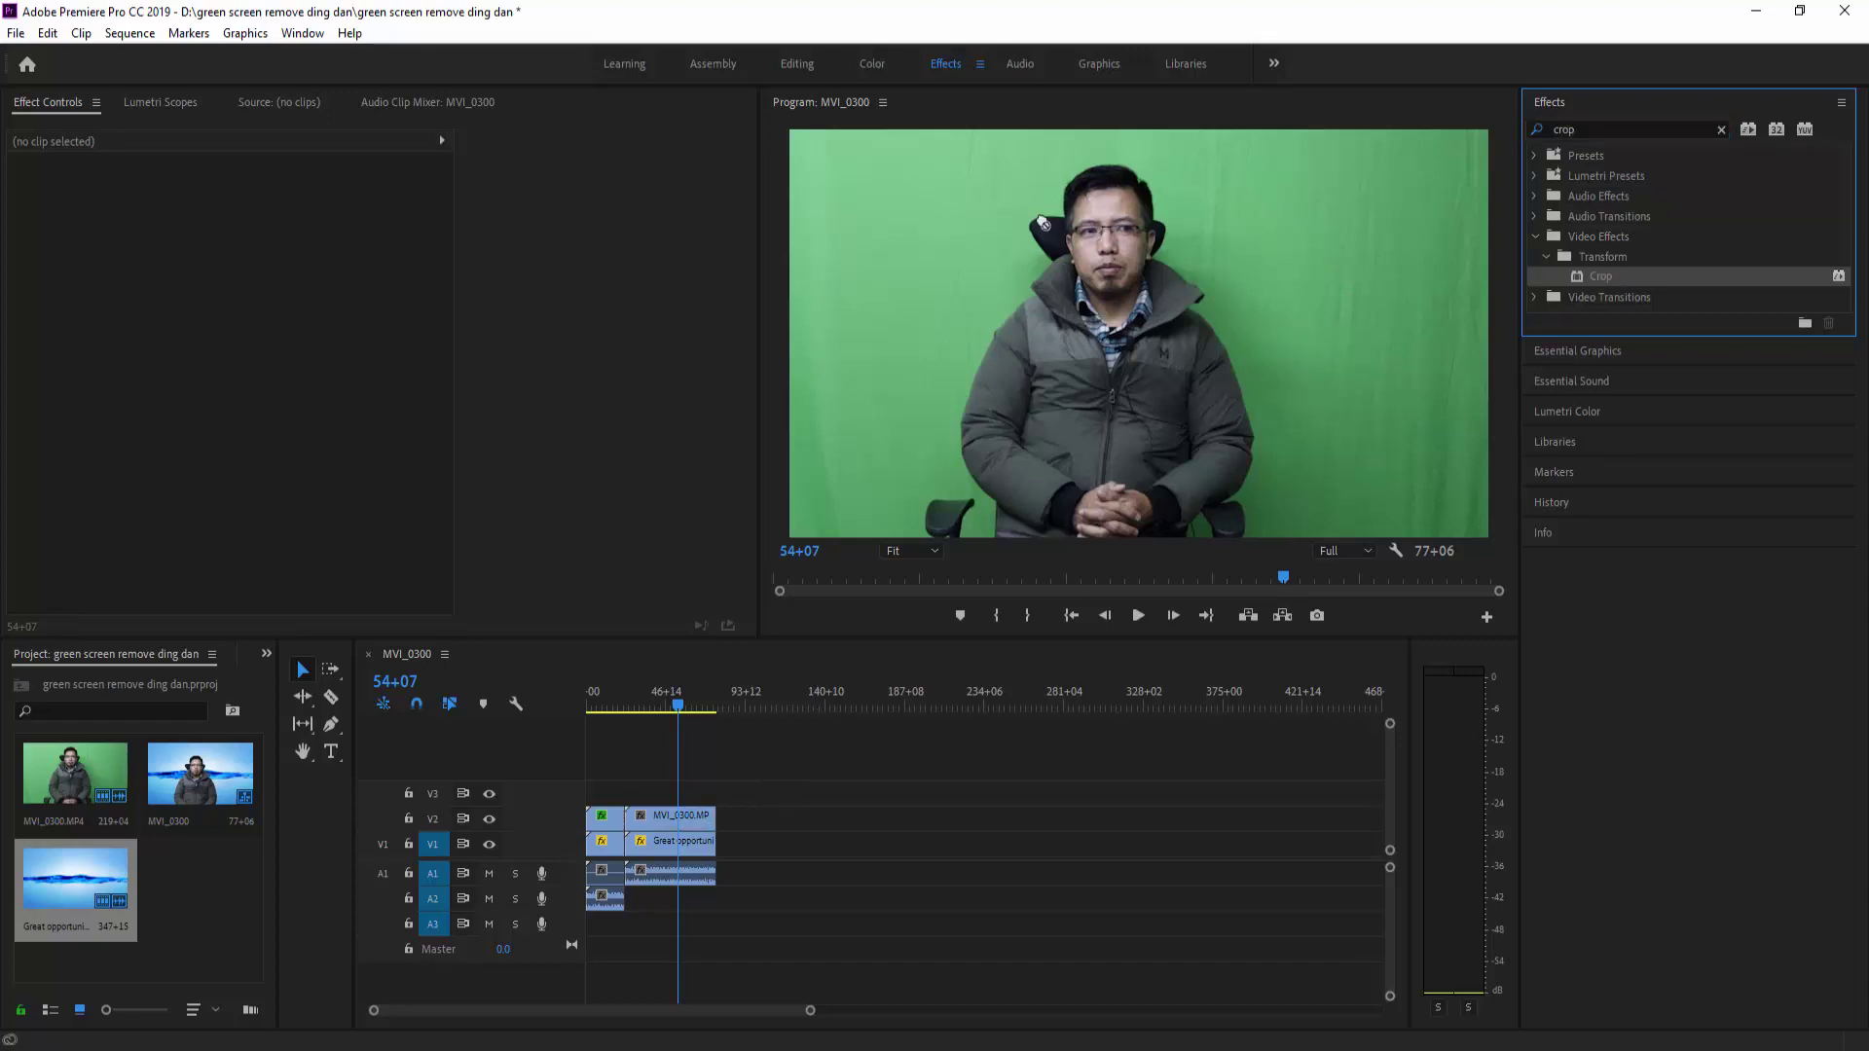
{"action": "left_click_drag", "start_coordinate": [1360, 430], "coordinate": [701, 822]}
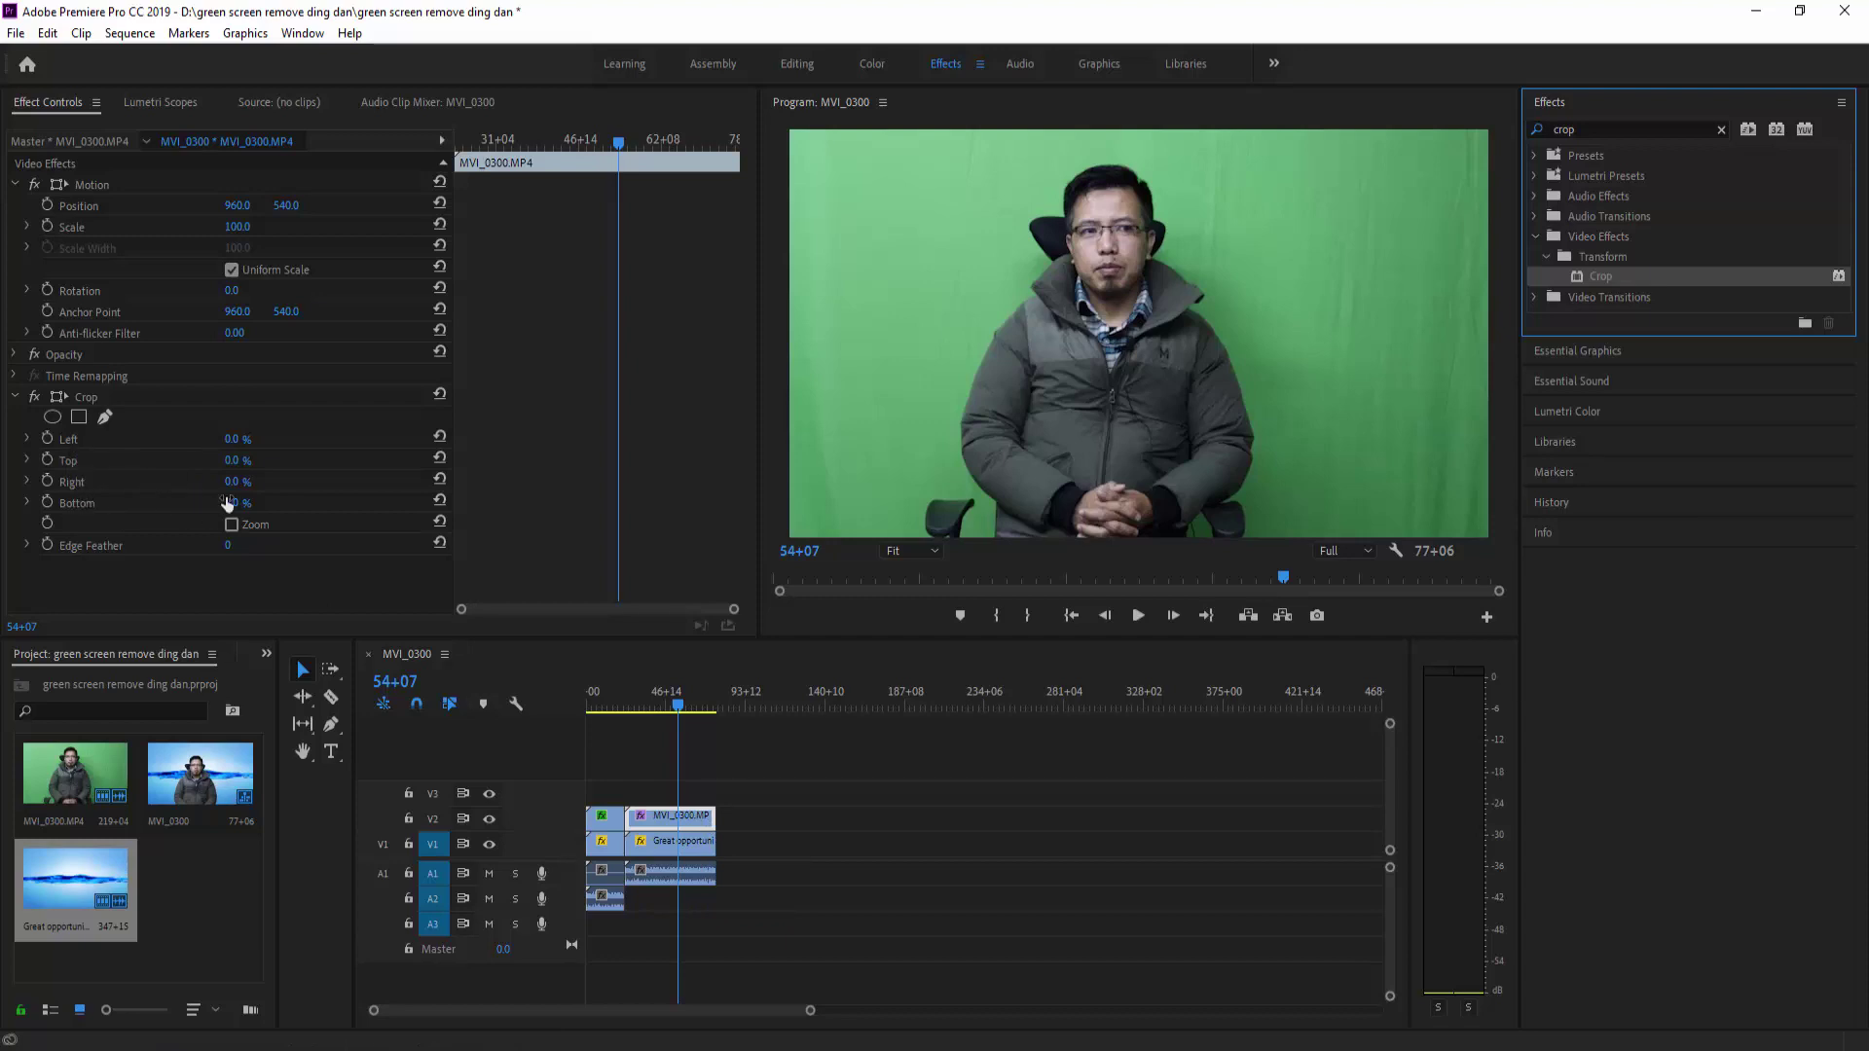
Step: Crop the green-screen clip by 15% on the left, 8% at the top, 31% on the right and 11% at the bottom
{"action": "left_click_drag", "start_coordinate": [230, 514], "coordinate": [337, 514]}
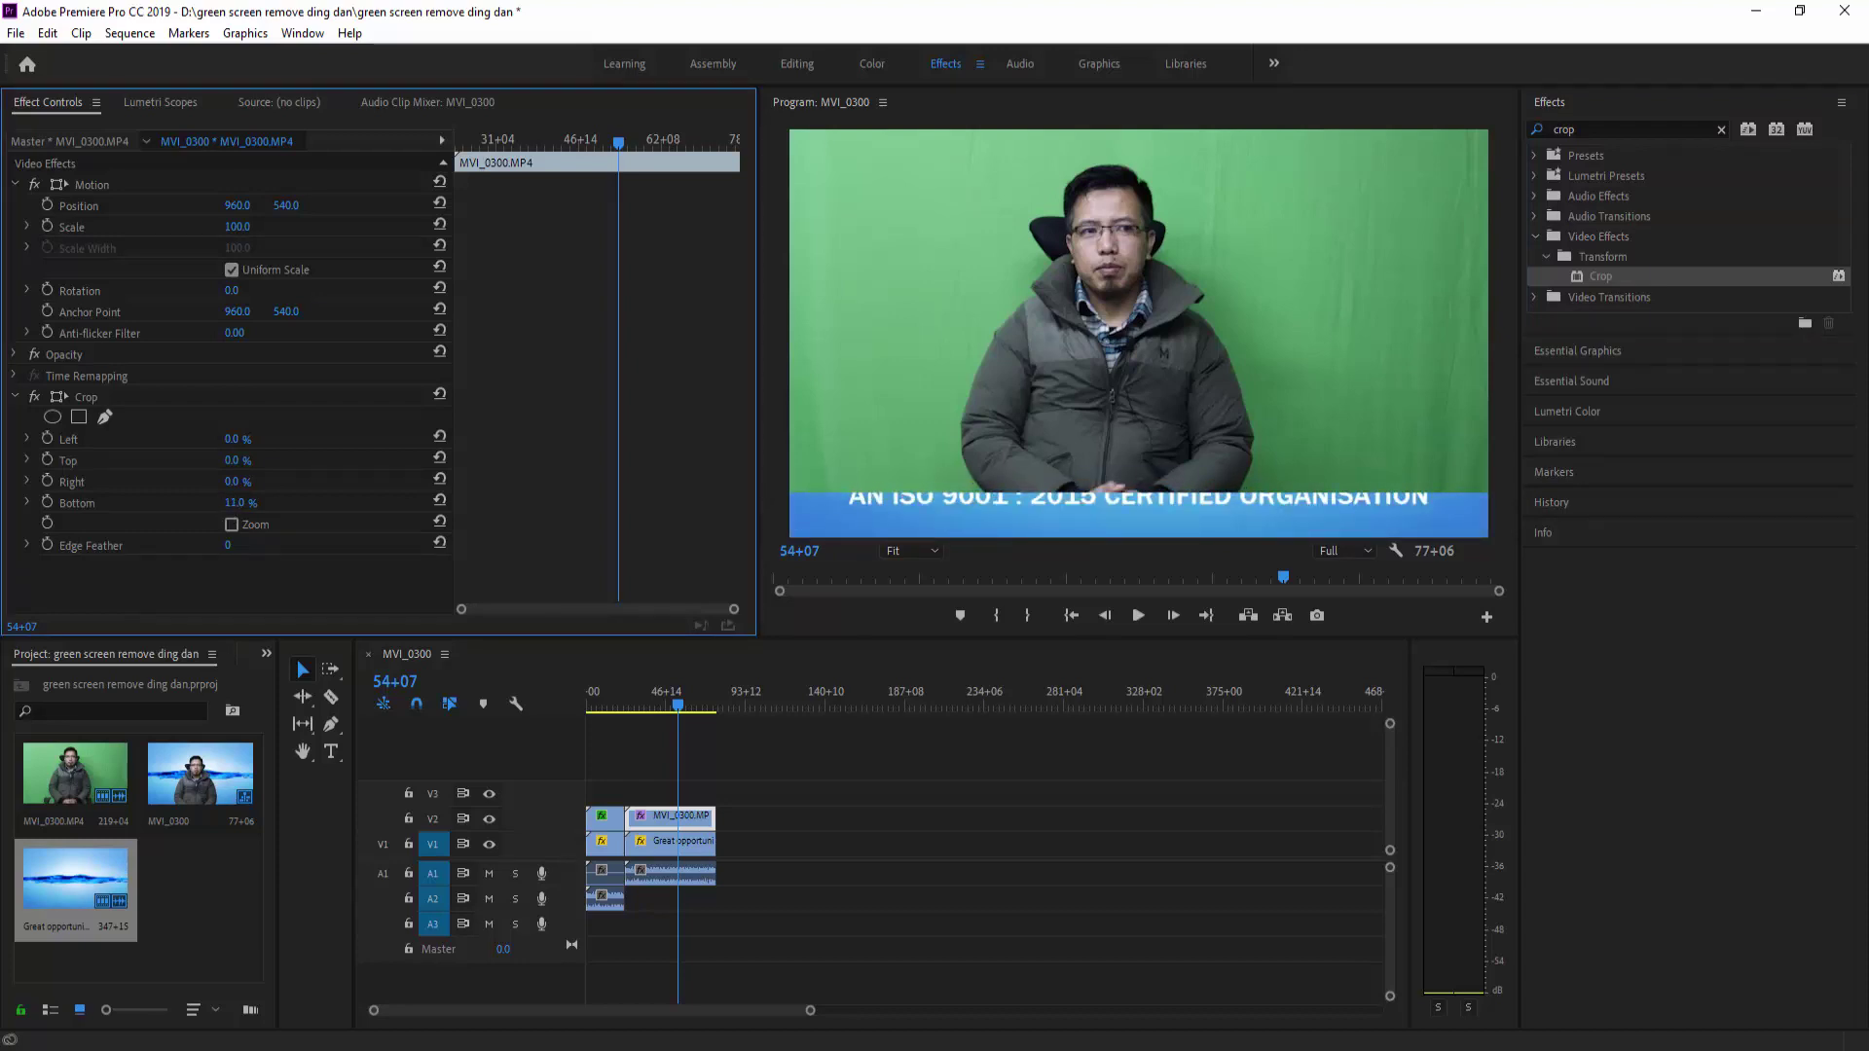
{"action": "left_click_drag", "start_coordinate": [232, 482], "coordinate": [534, 482]}
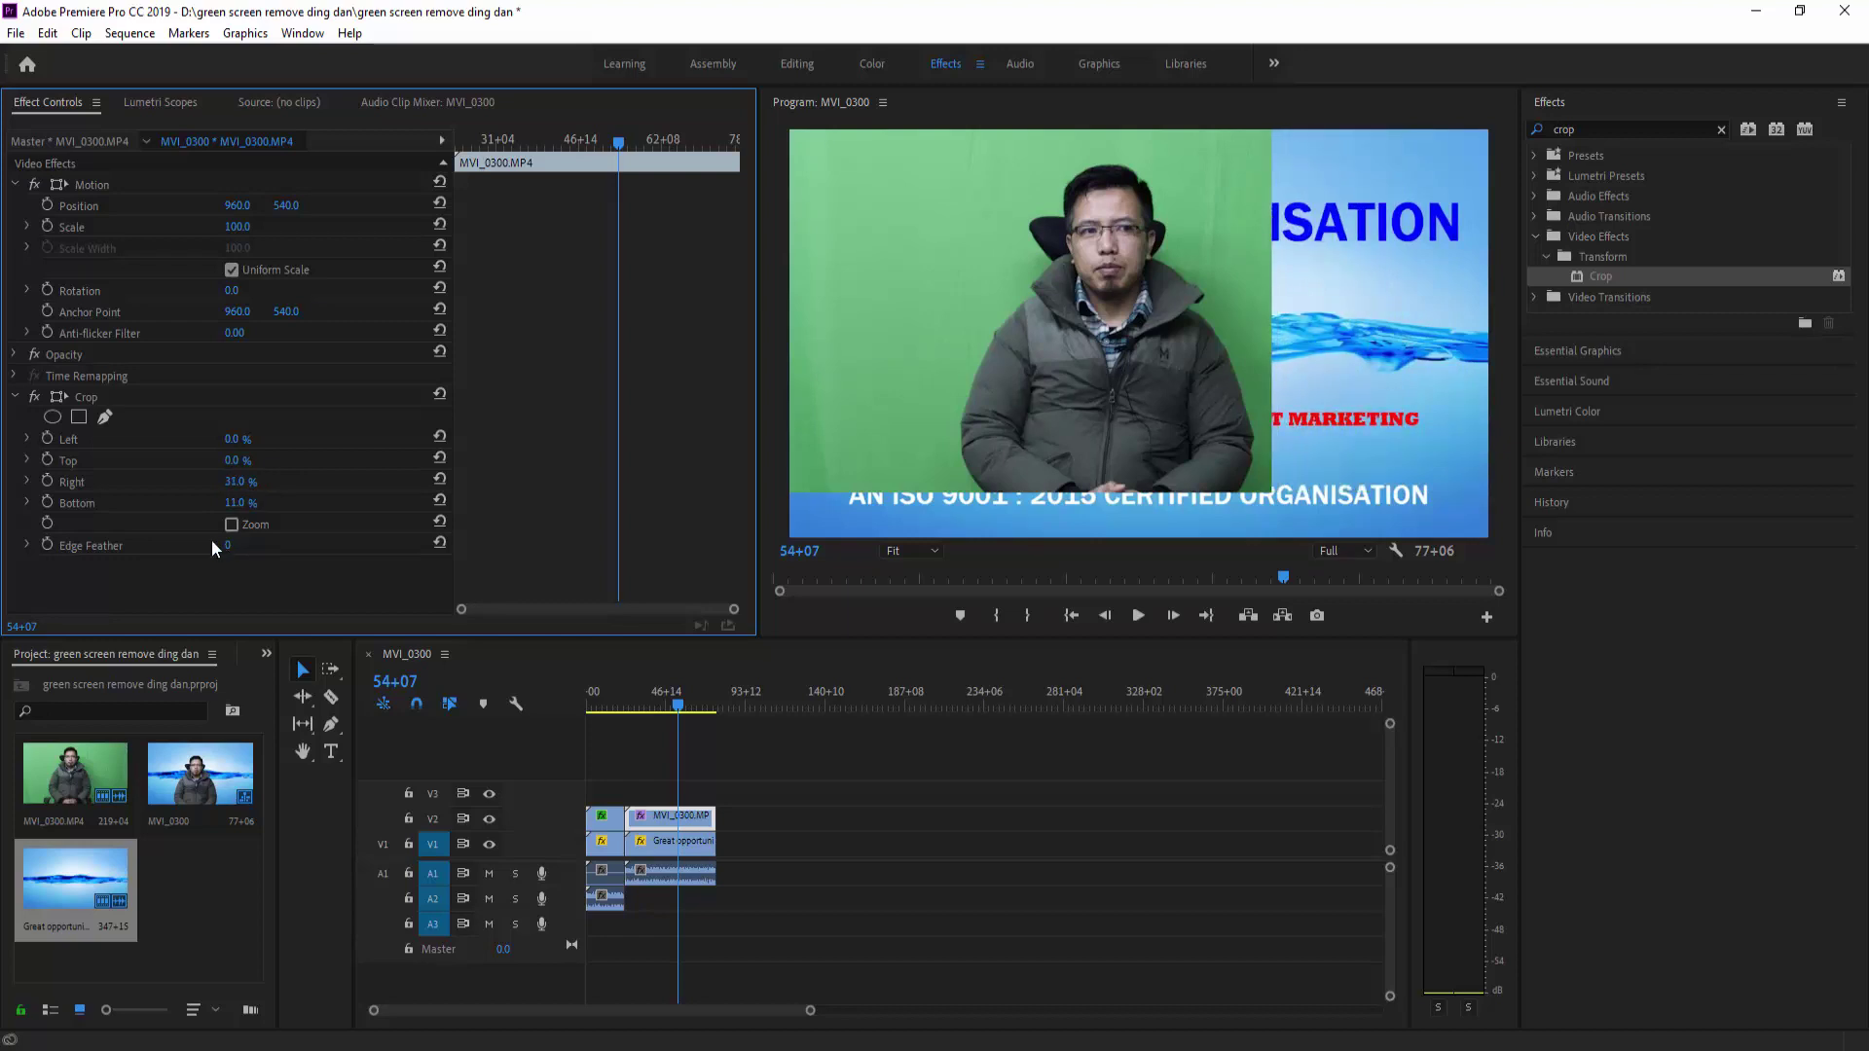
{"action": "left_click_drag", "start_coordinate": [233, 461], "coordinate": [260, 439]}
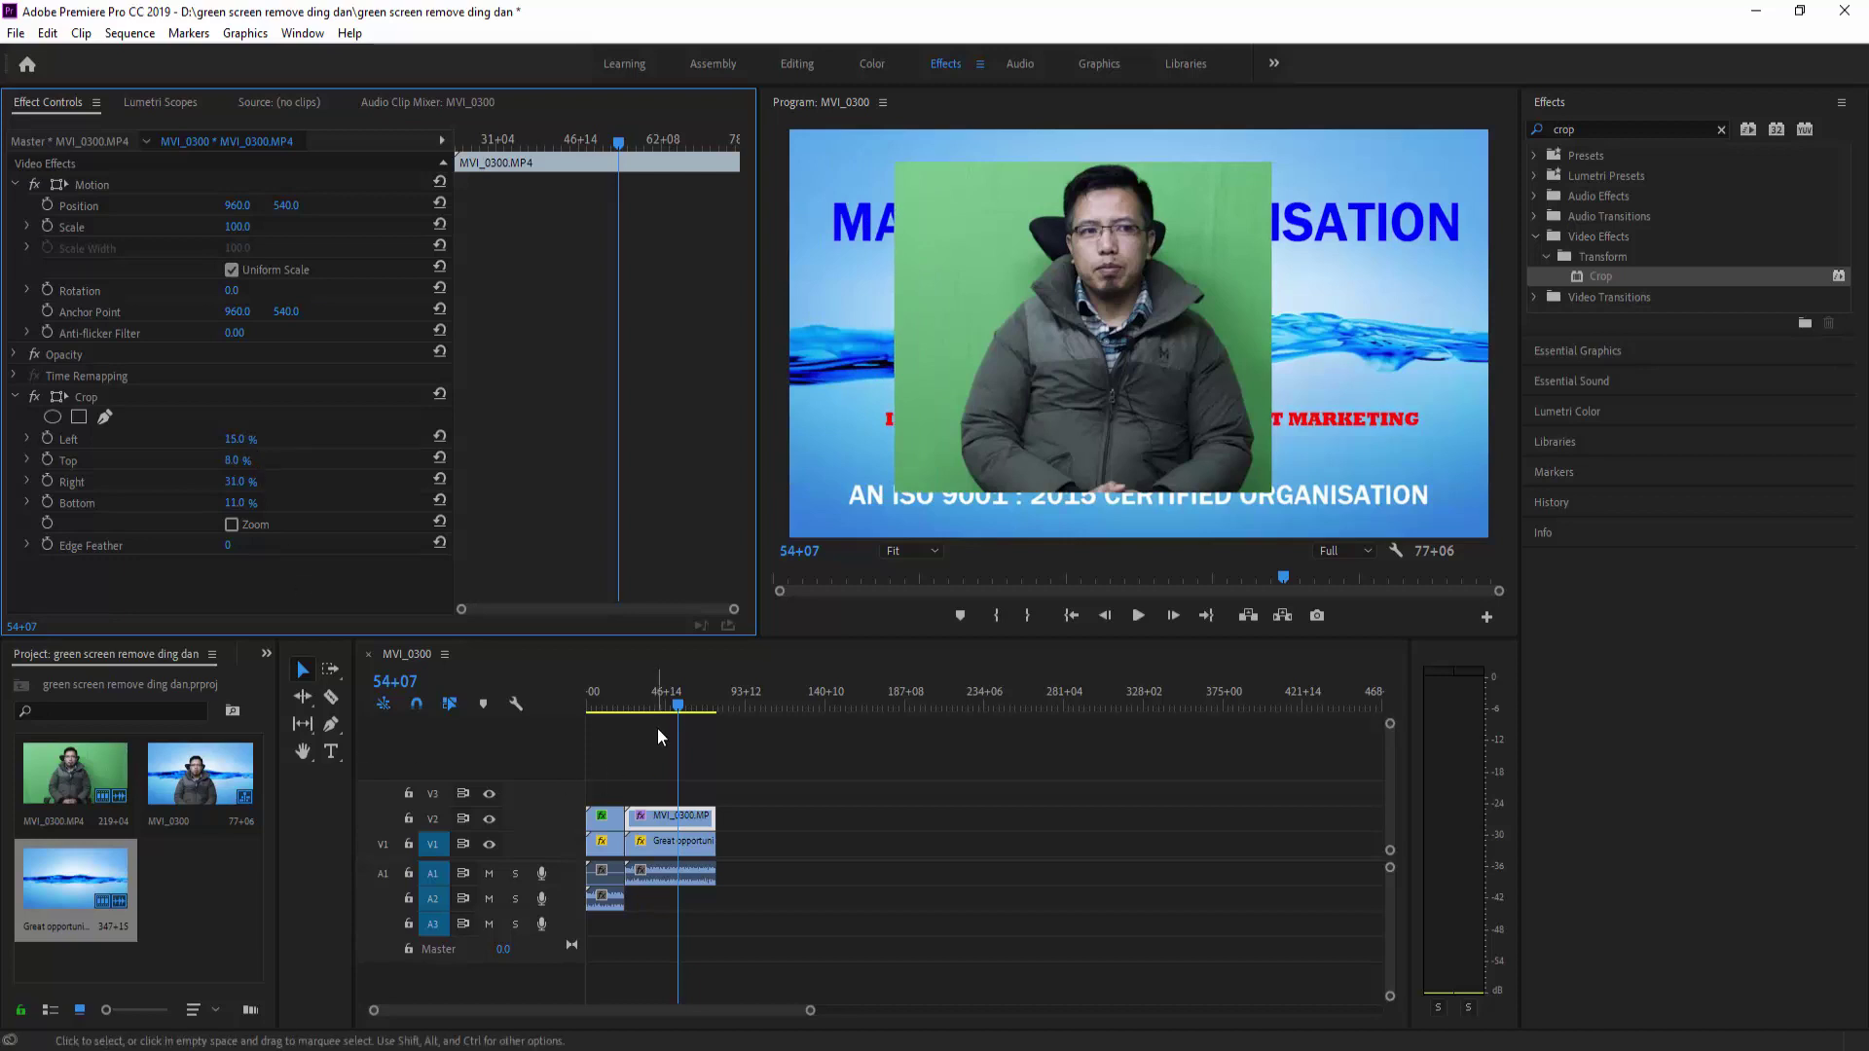
Step: At 27+08, set the green-screen clip's Crop Top to 1% and its Anchor Point to 833, 418
{"action": "left_click_drag", "start_coordinate": [674, 703], "coordinate": [632, 707]}
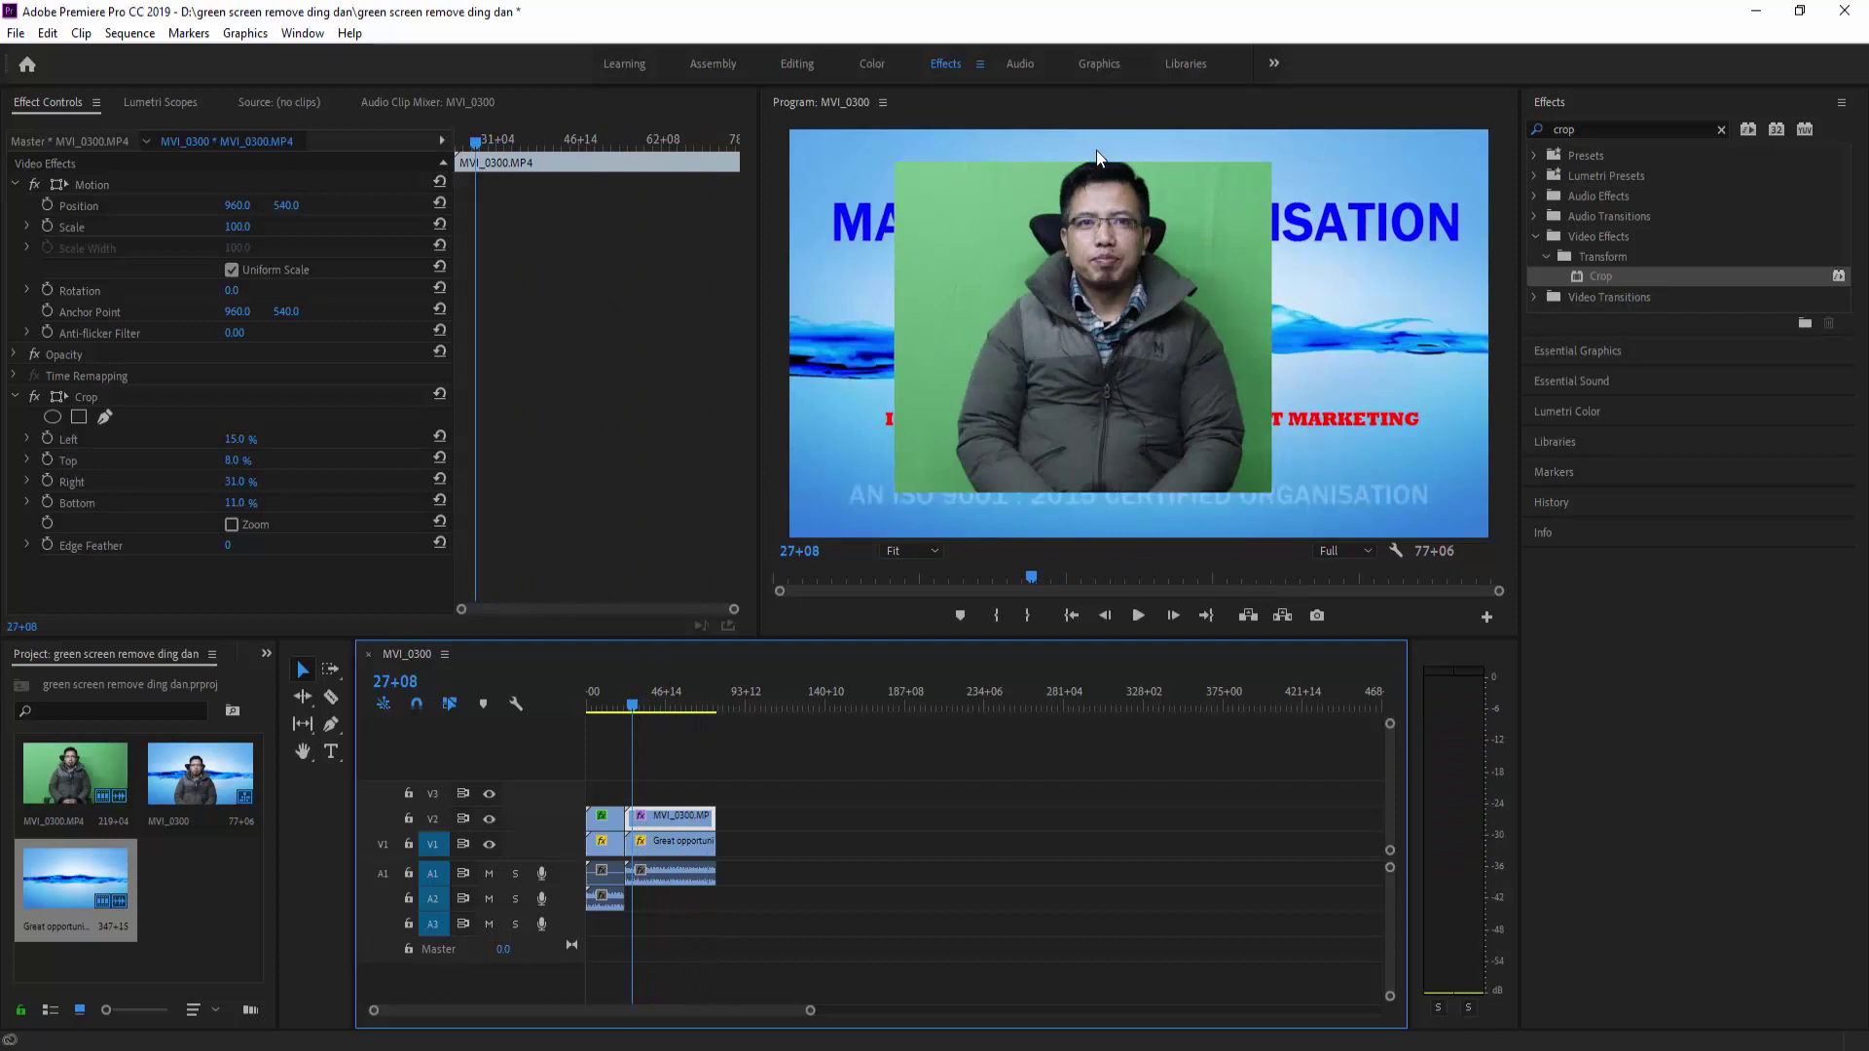
{"action": "left_click", "coordinate": [232, 472]}
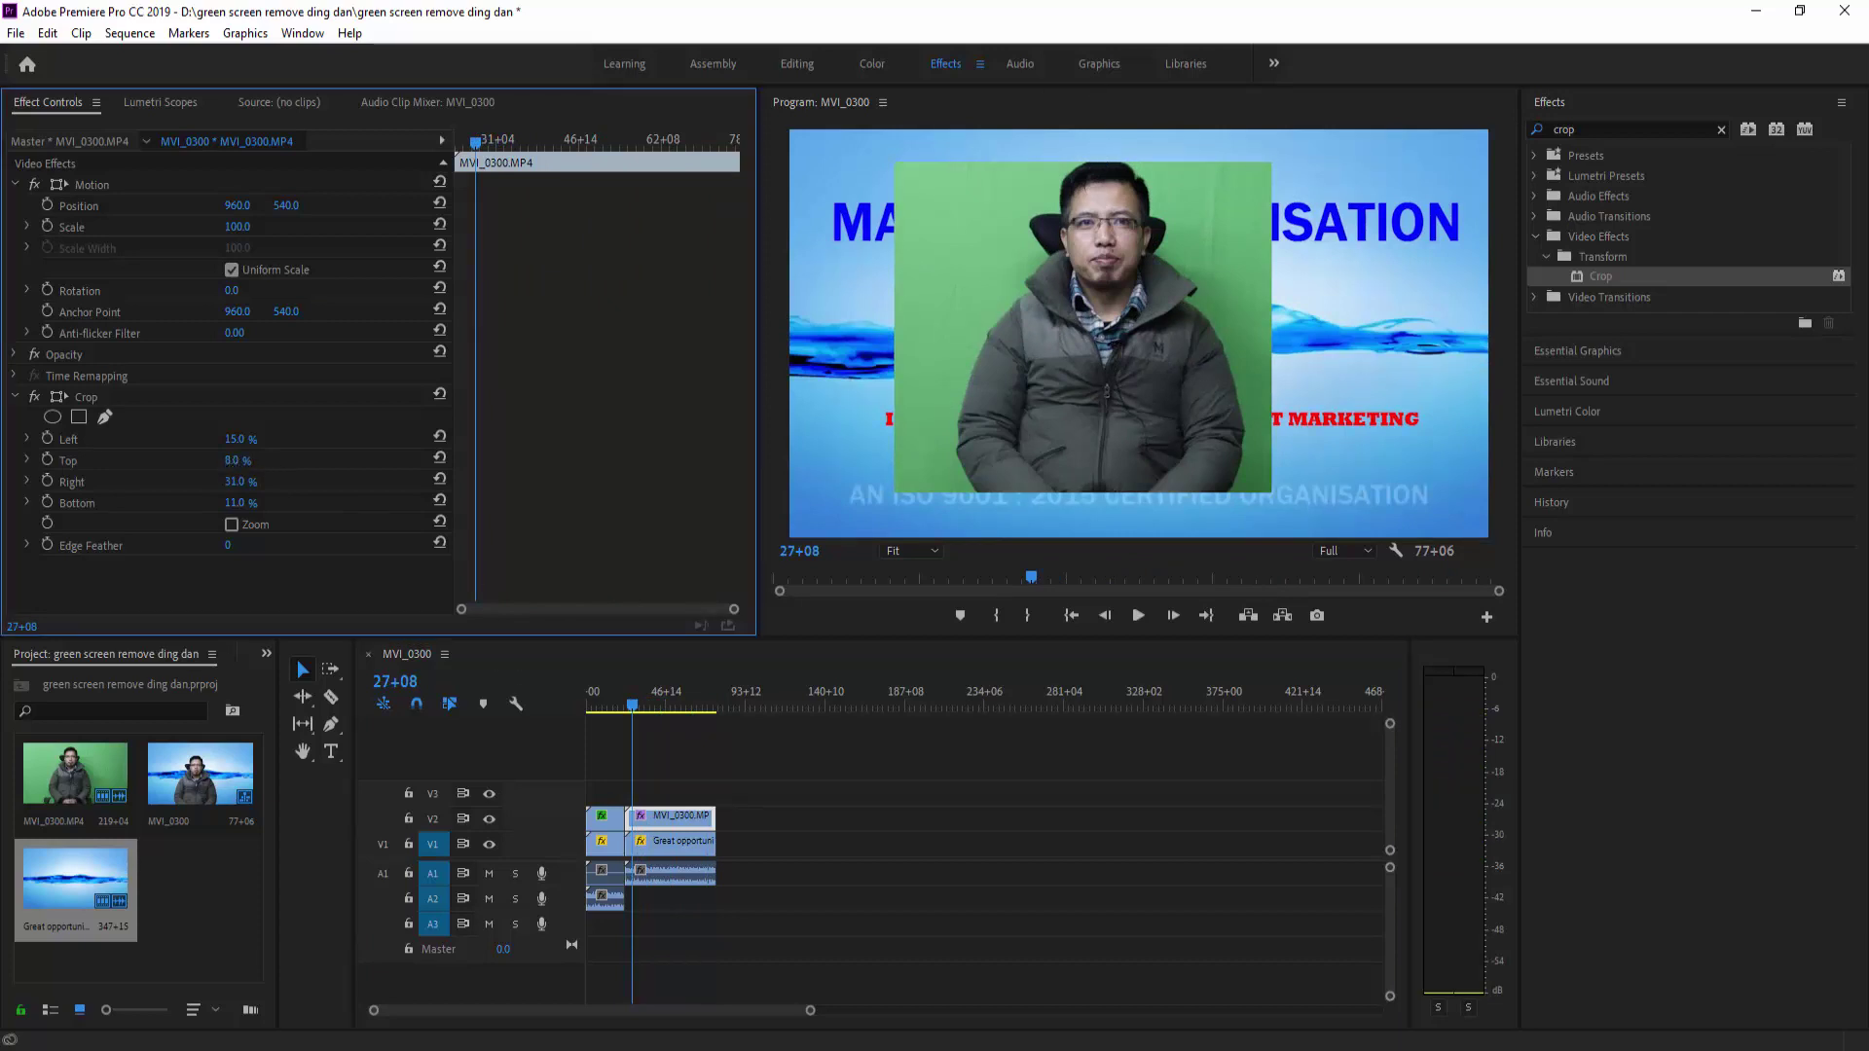
{"action": "left_click_drag", "start_coordinate": [236, 461], "coordinate": [183, 460]}
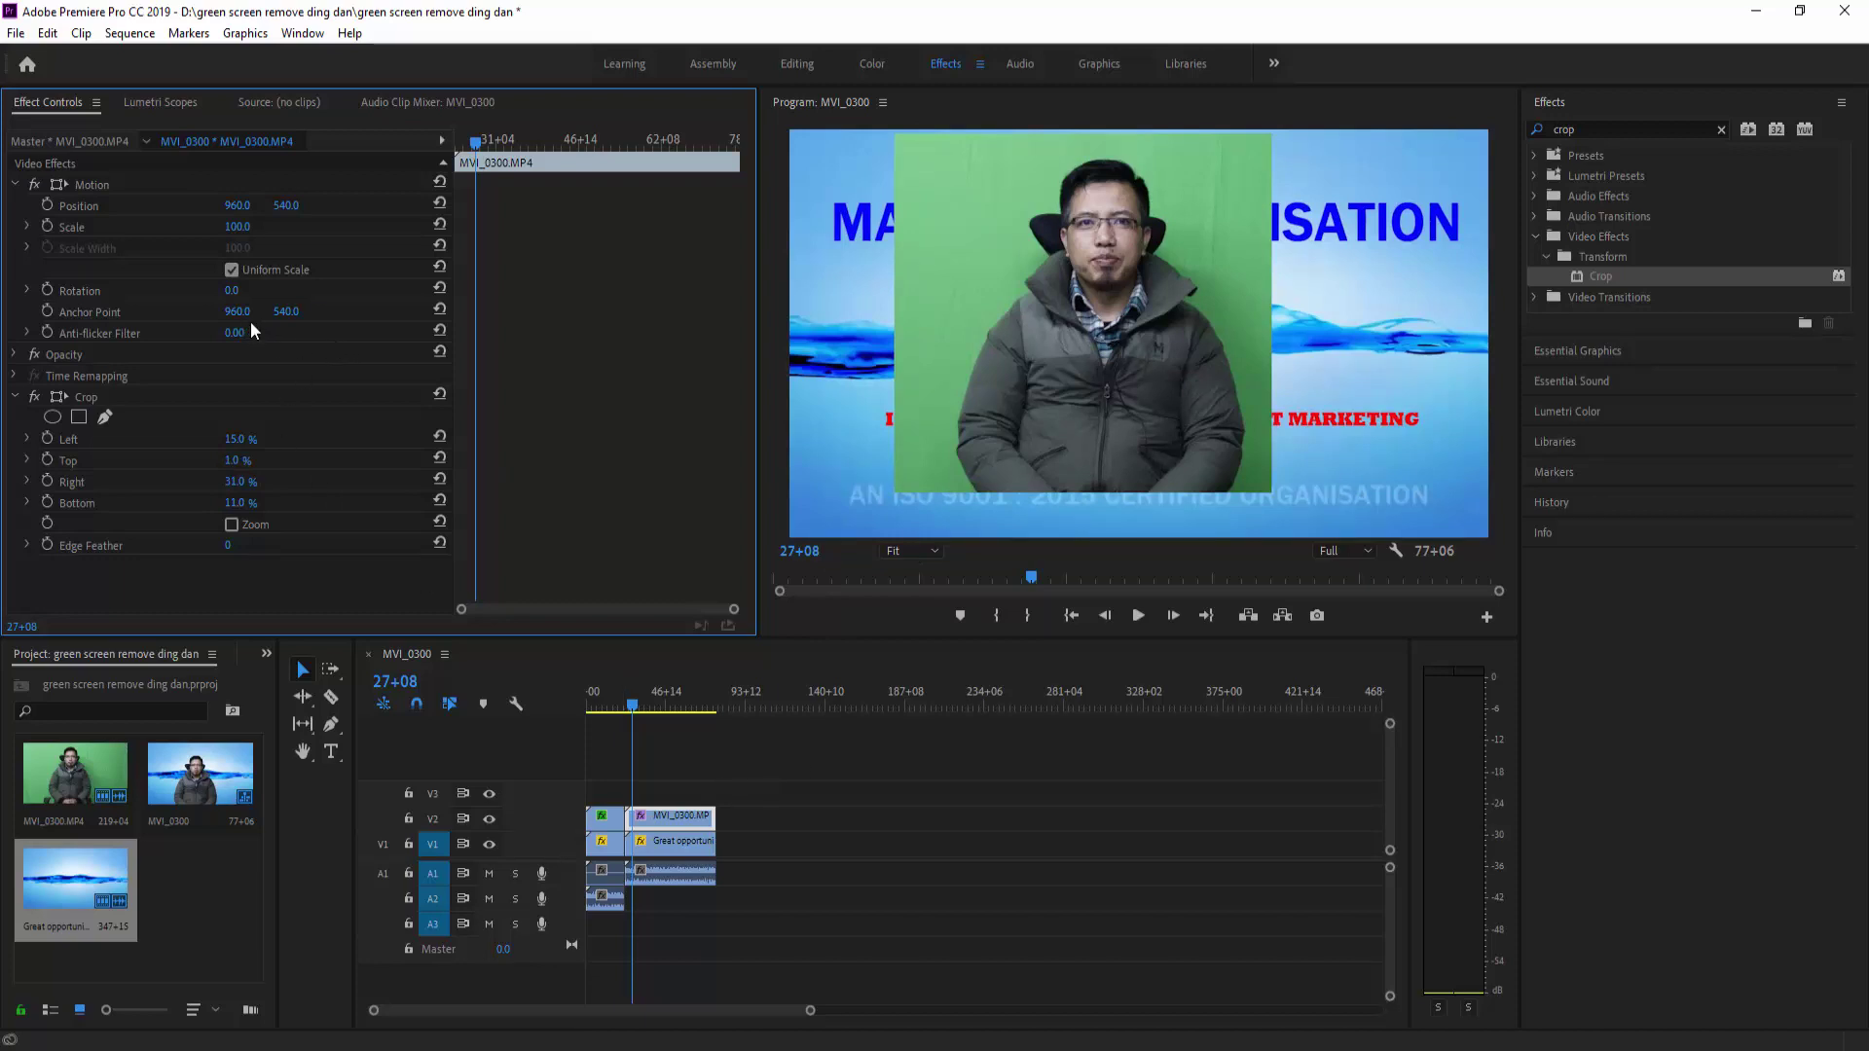
{"action": "left_click_drag", "start_coordinate": [285, 312], "coordinate": [173, 311]}
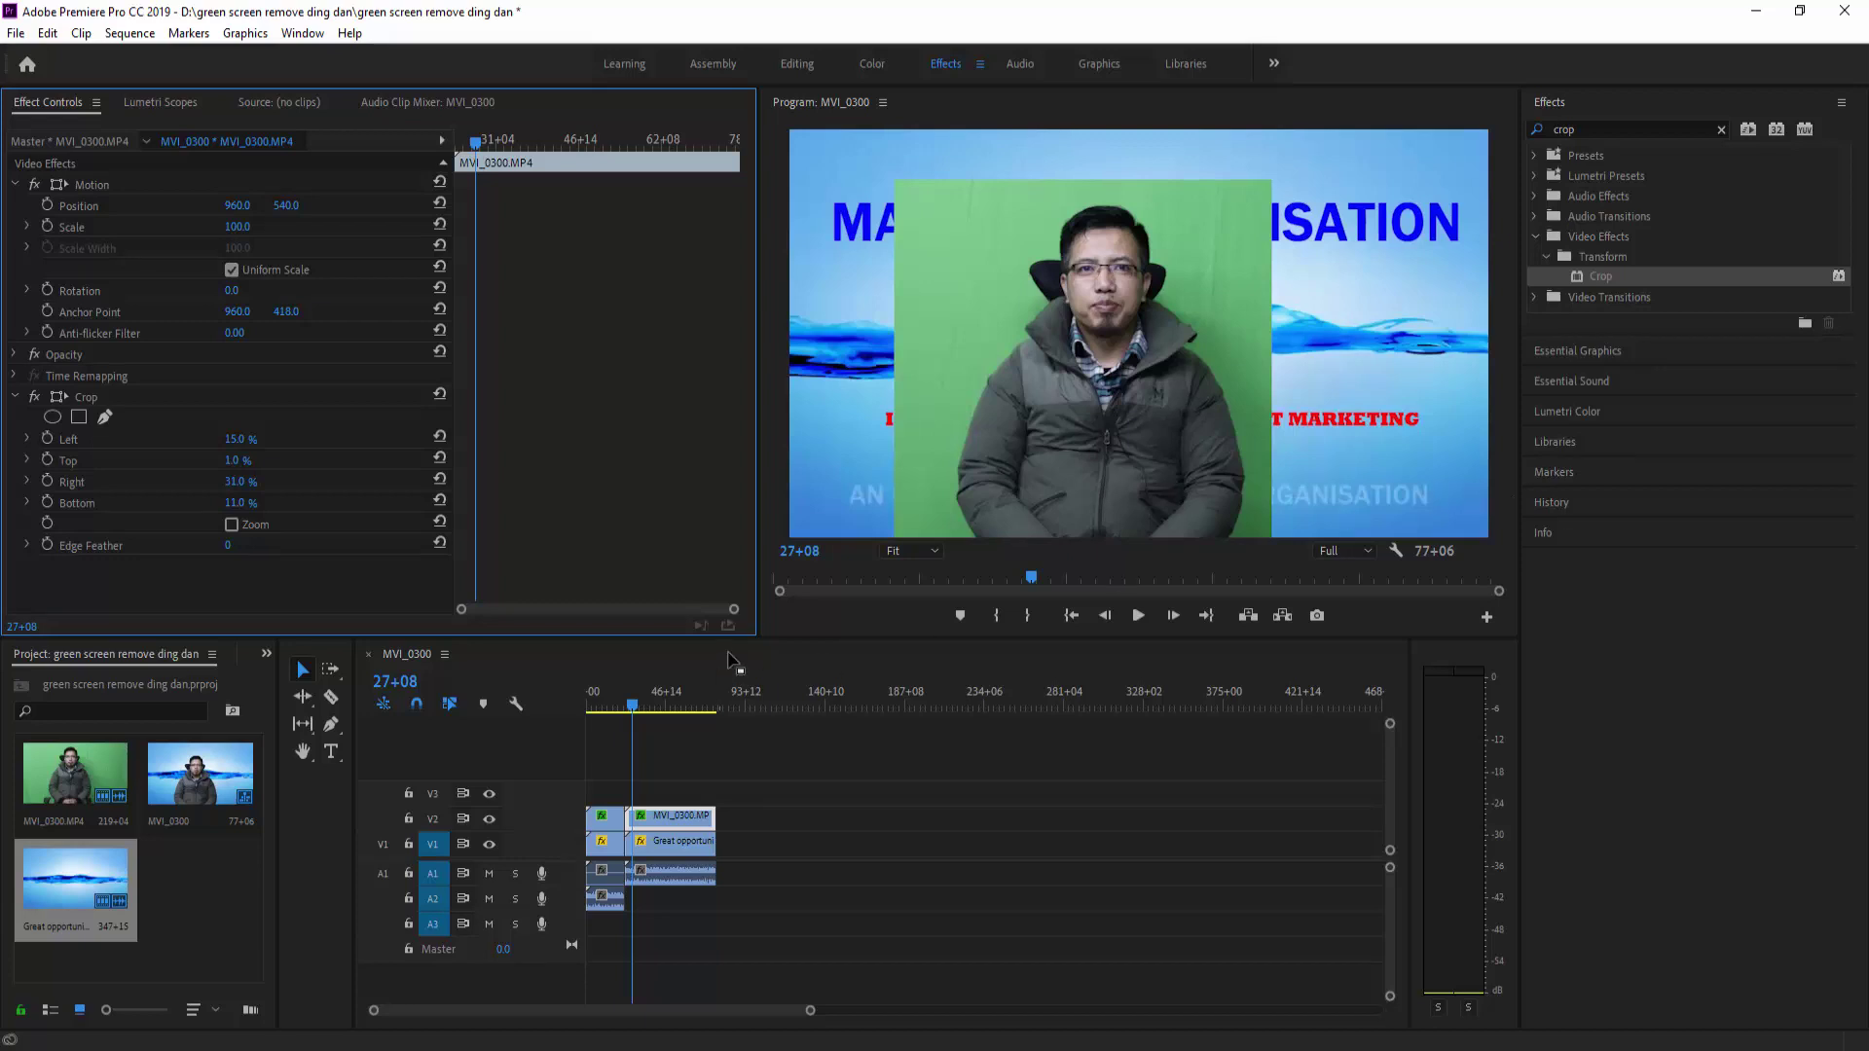
{"action": "left_click_drag", "start_coordinate": [236, 312], "coordinate": [113, 312]}
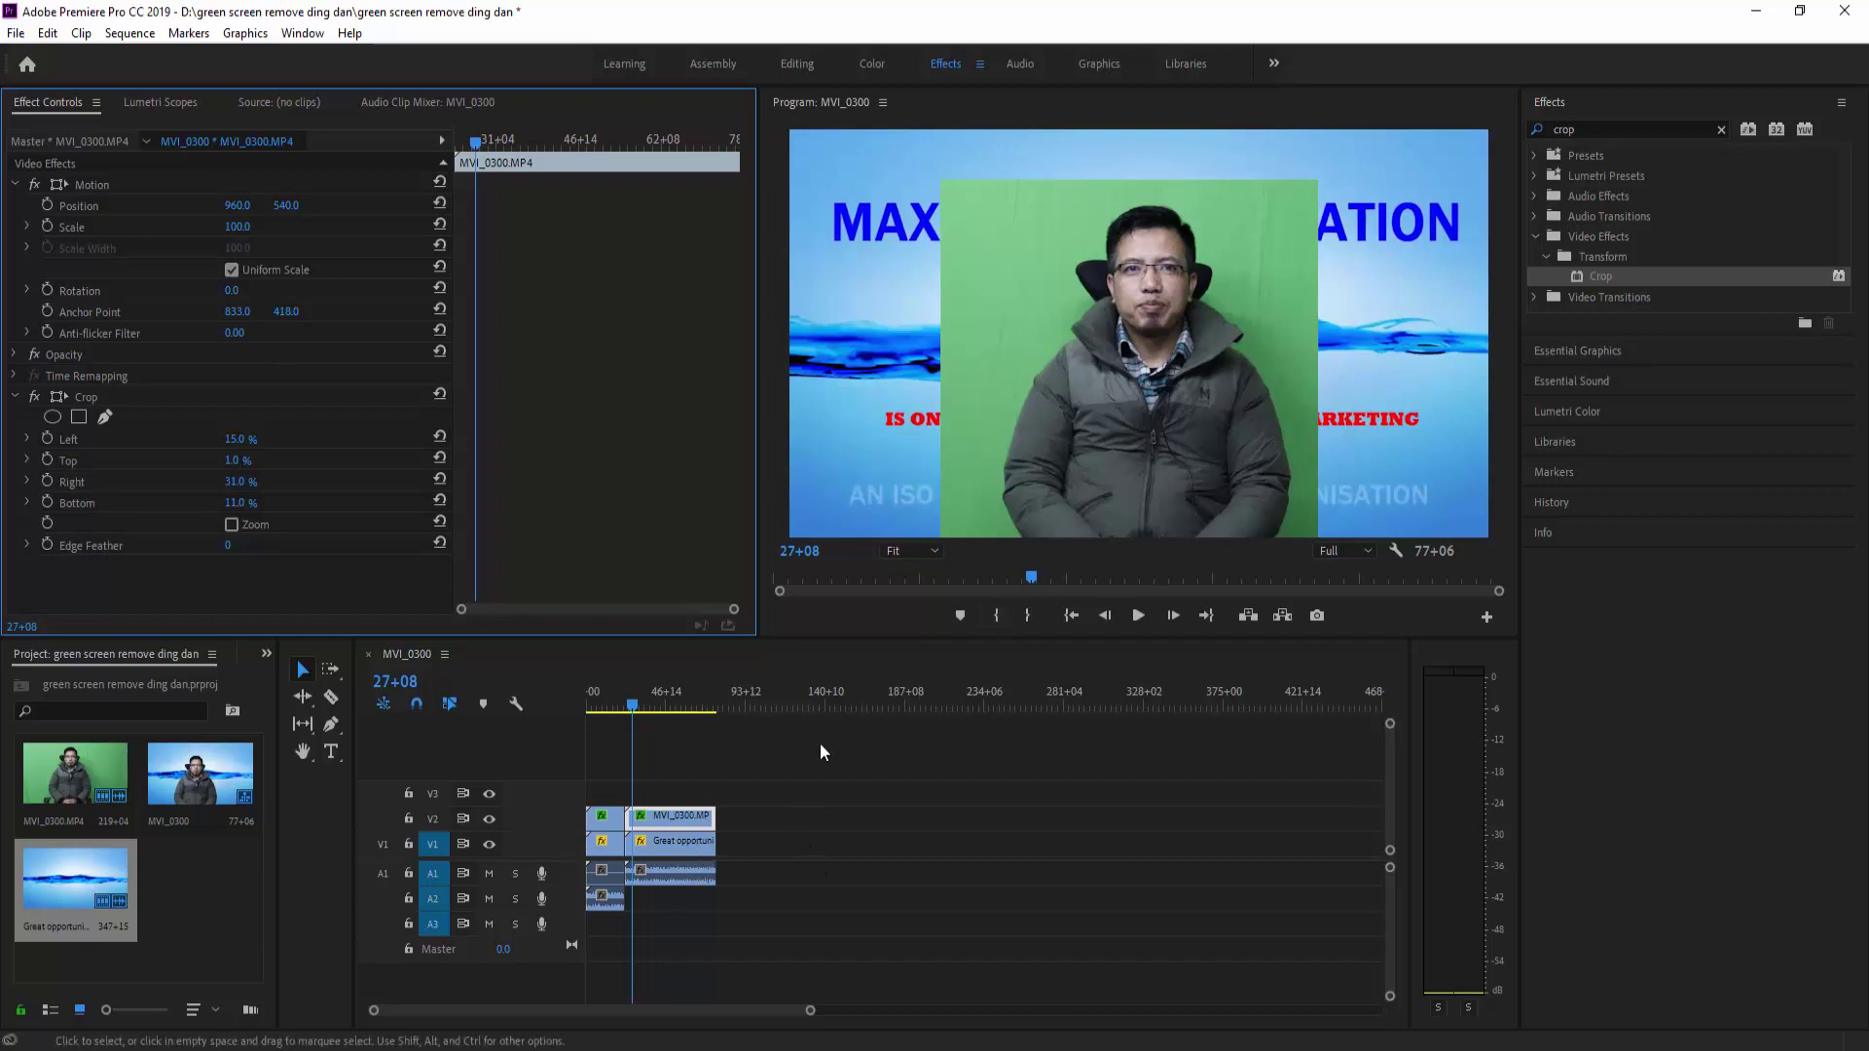
Step: Find the Ultra Key effect and apply it to the second green-screen clip on V2
{"action": "left_click", "coordinate": [1582, 129]}
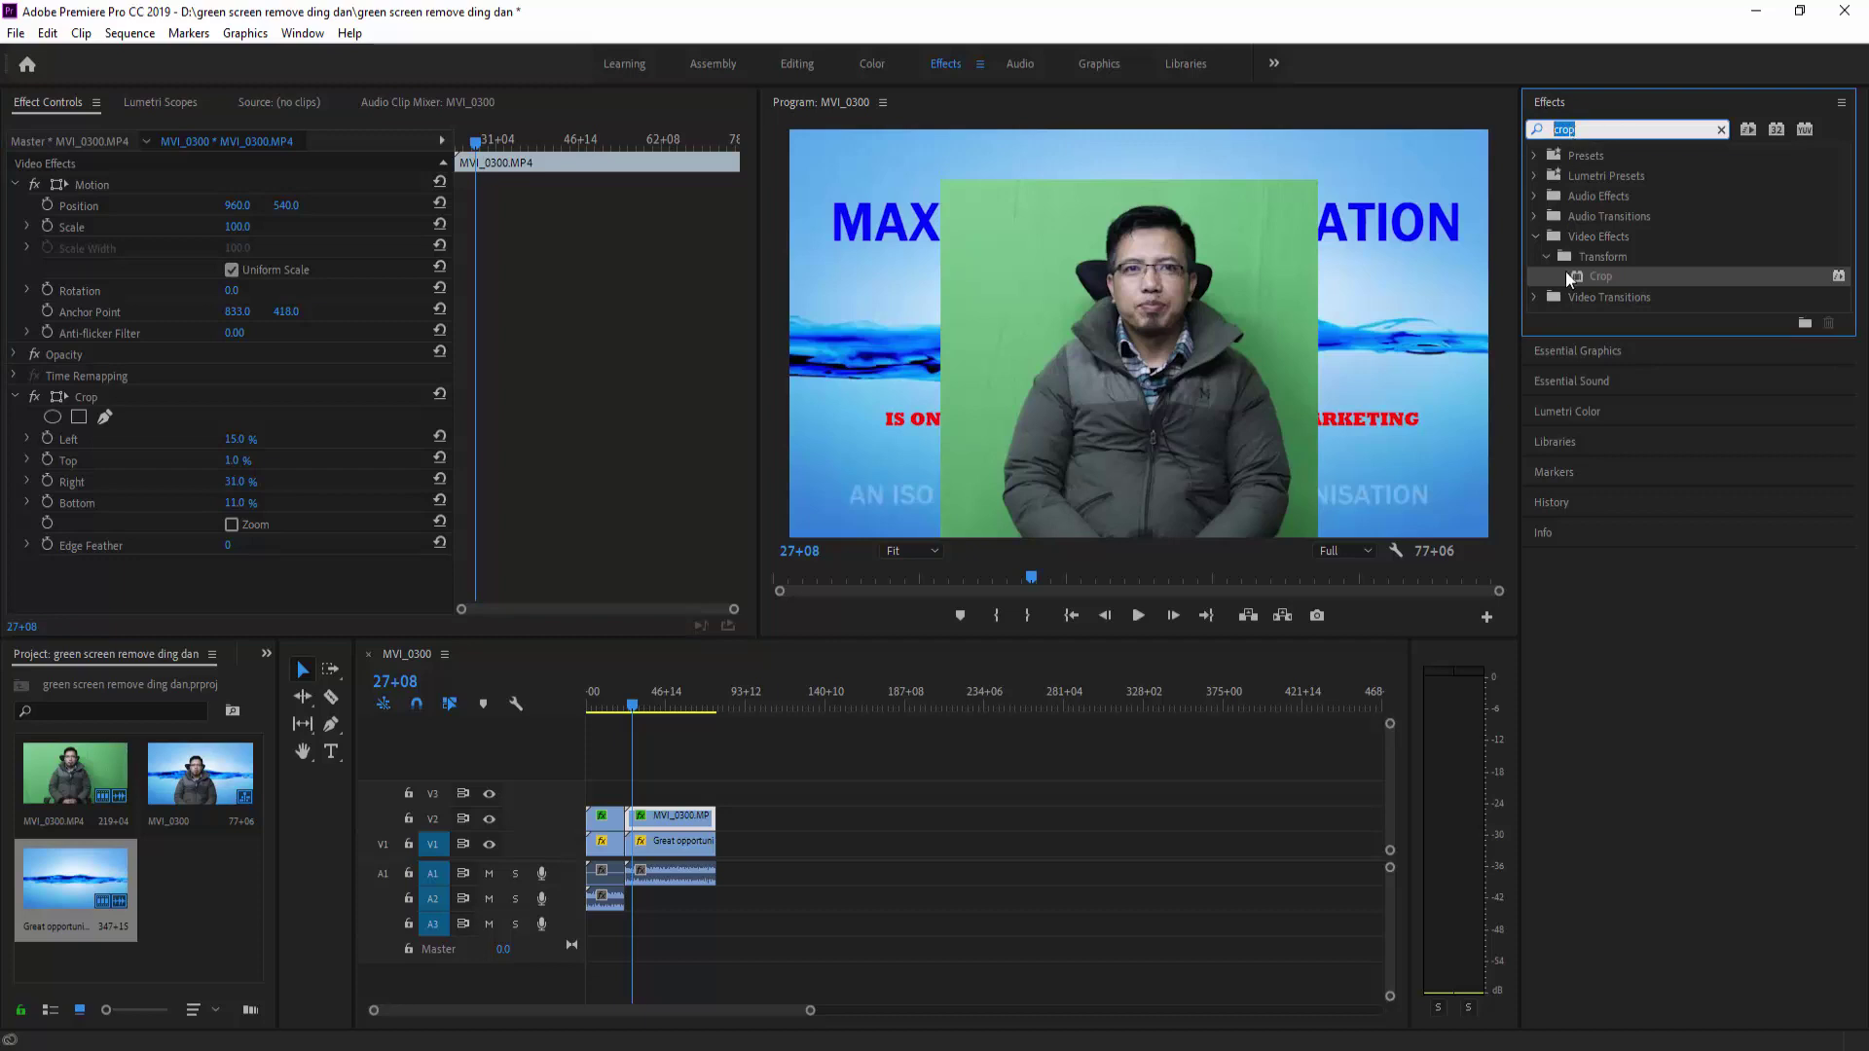
{"action": "type", "text": "u"}
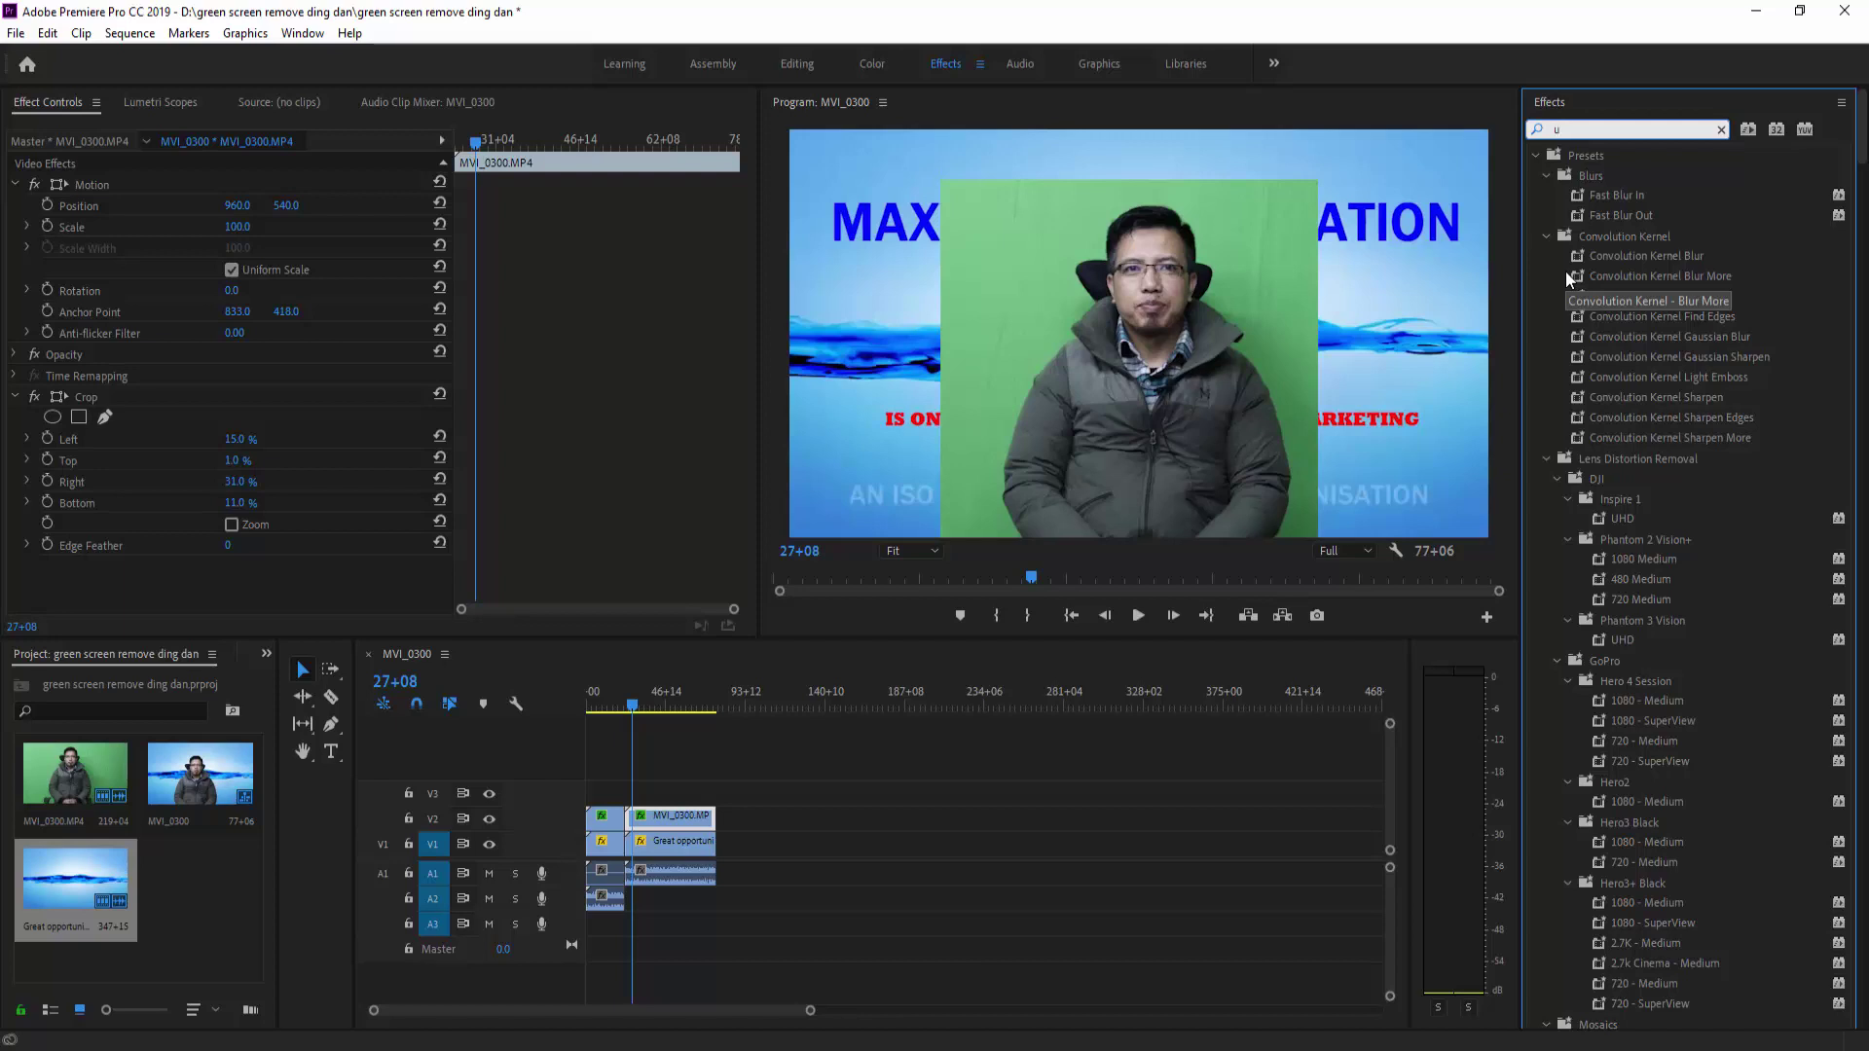
{"action": "type", "text": "ltra"}
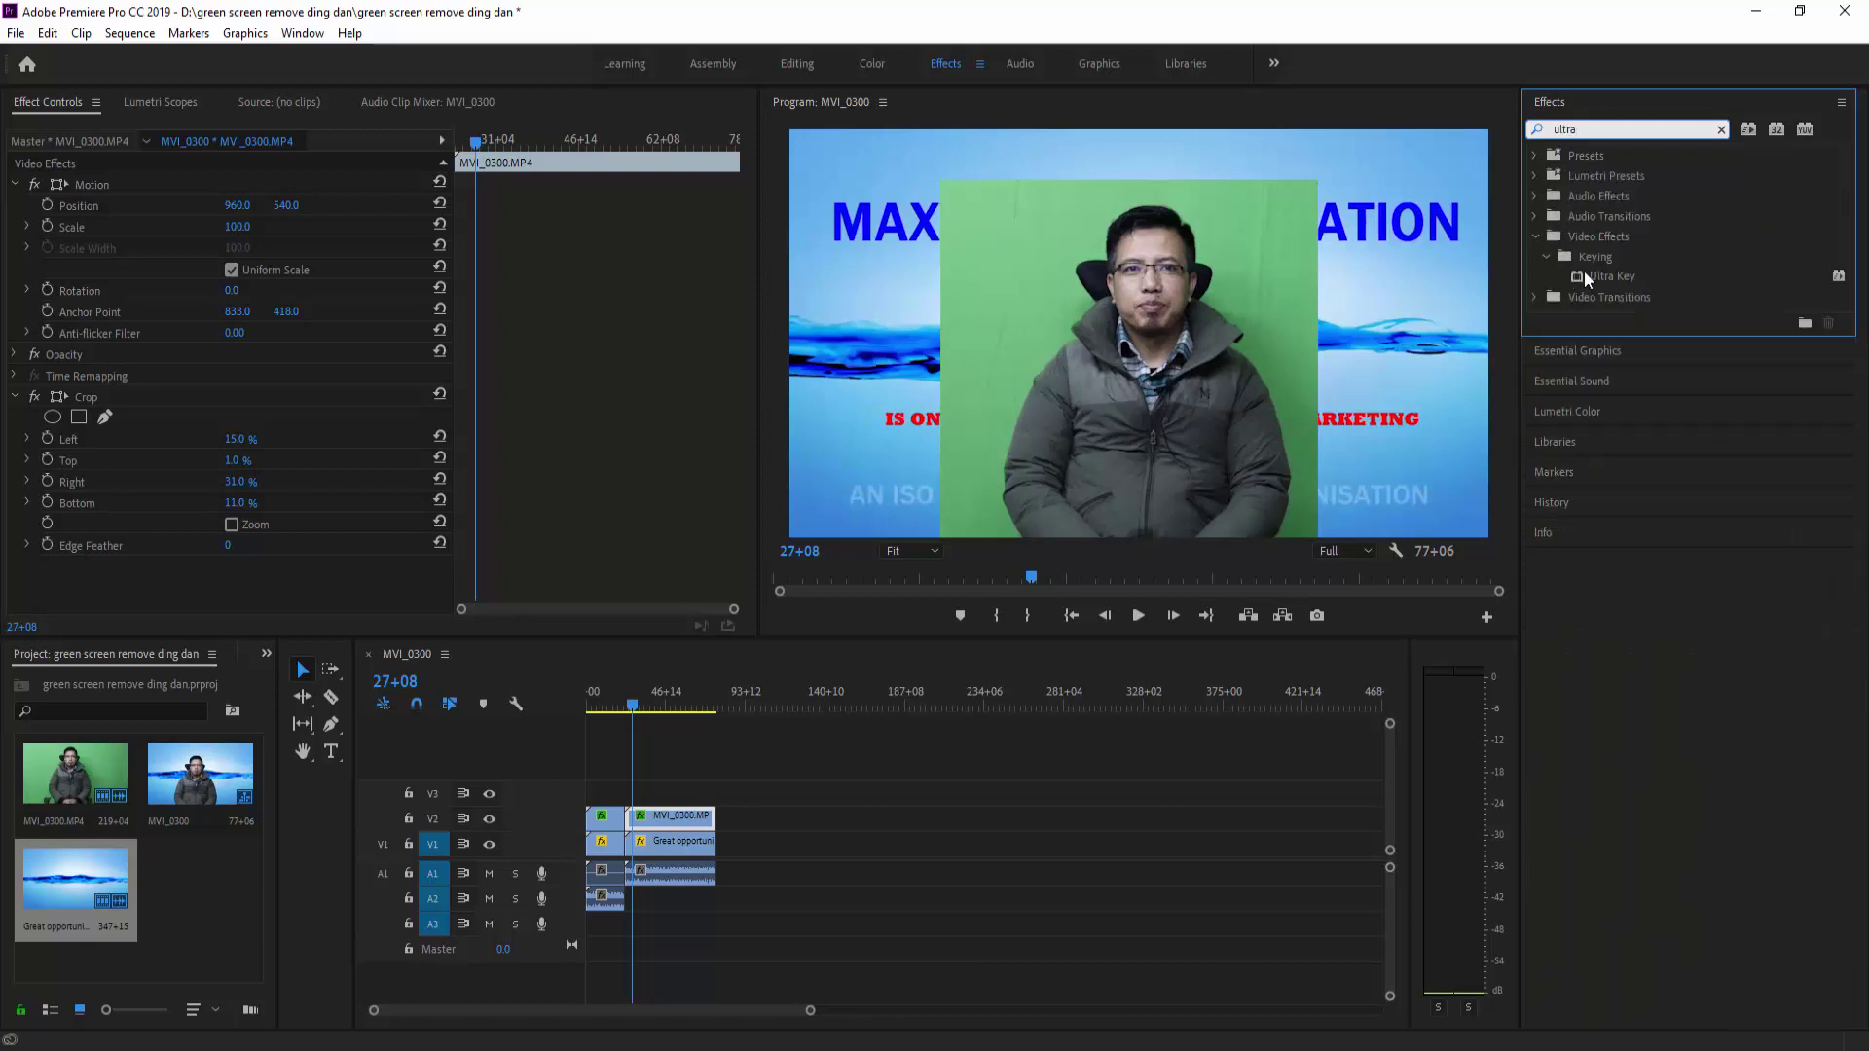
{"action": "left_click", "coordinate": [1620, 276]}
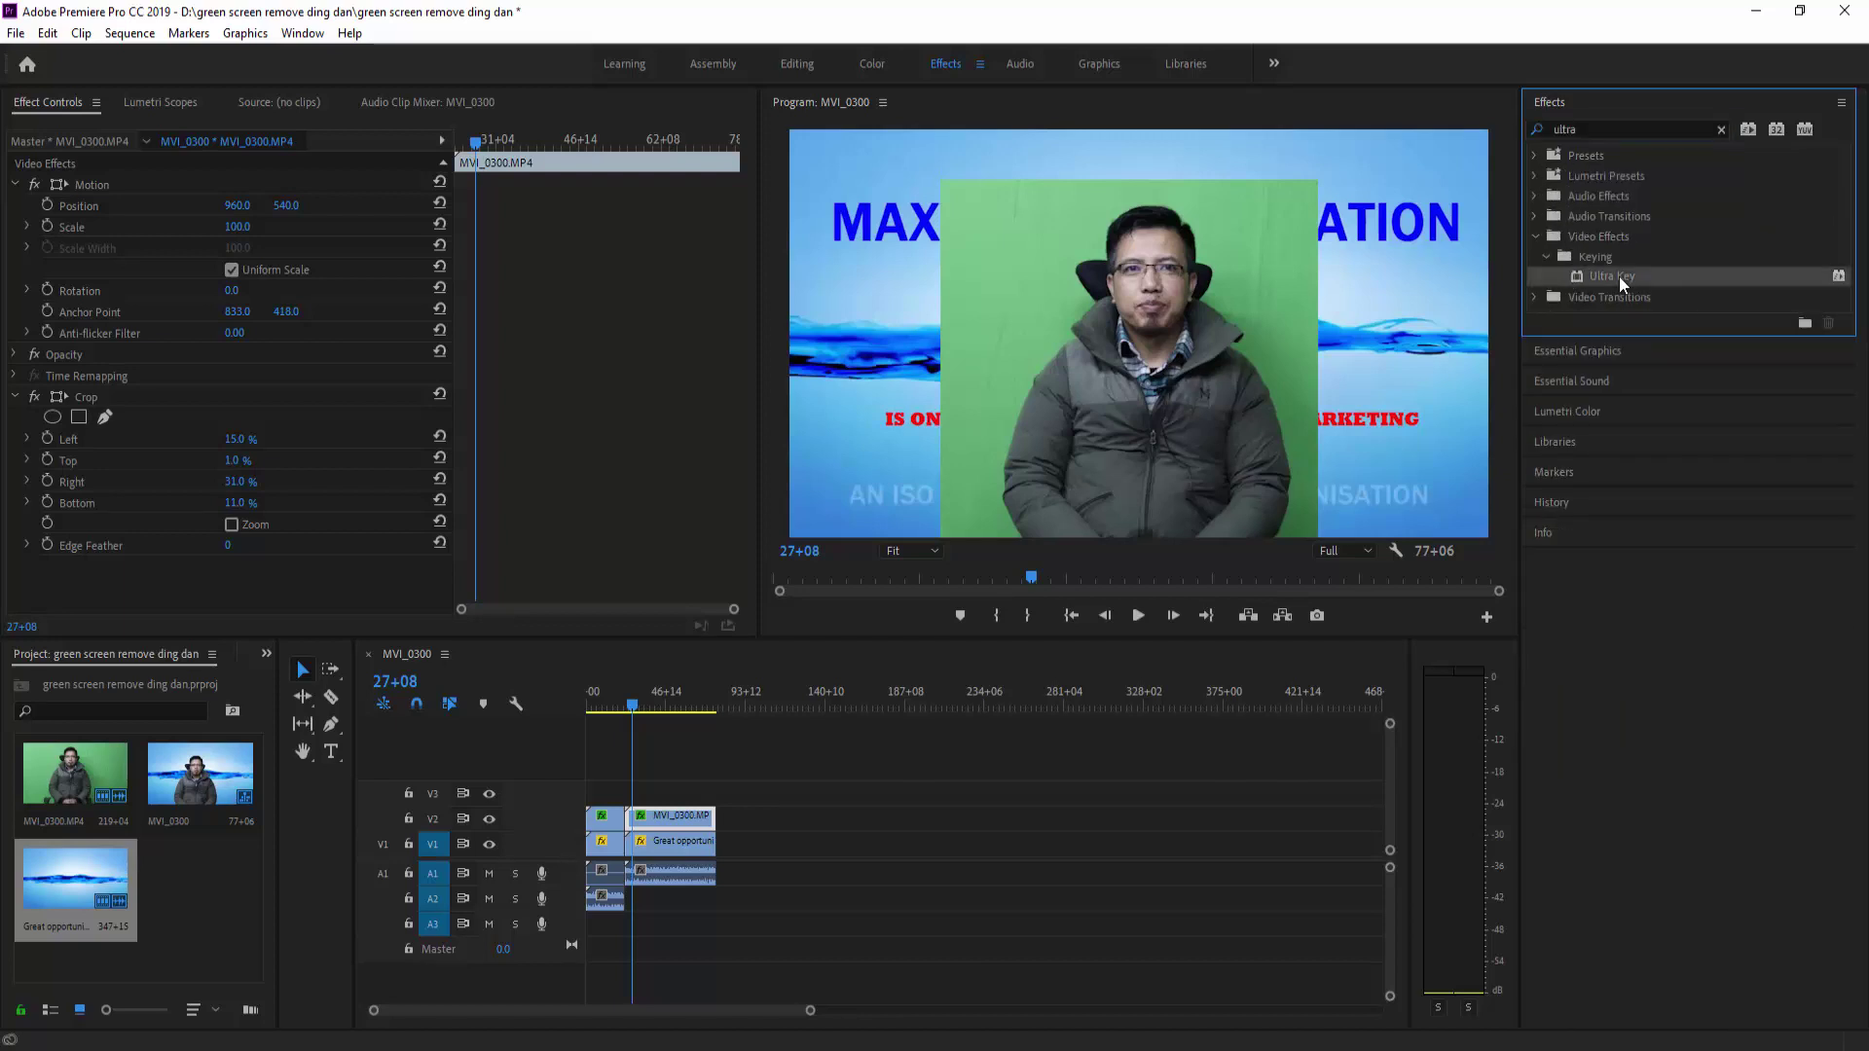
{"action": "left_click_drag", "start_coordinate": [1620, 277], "coordinate": [680, 815]}
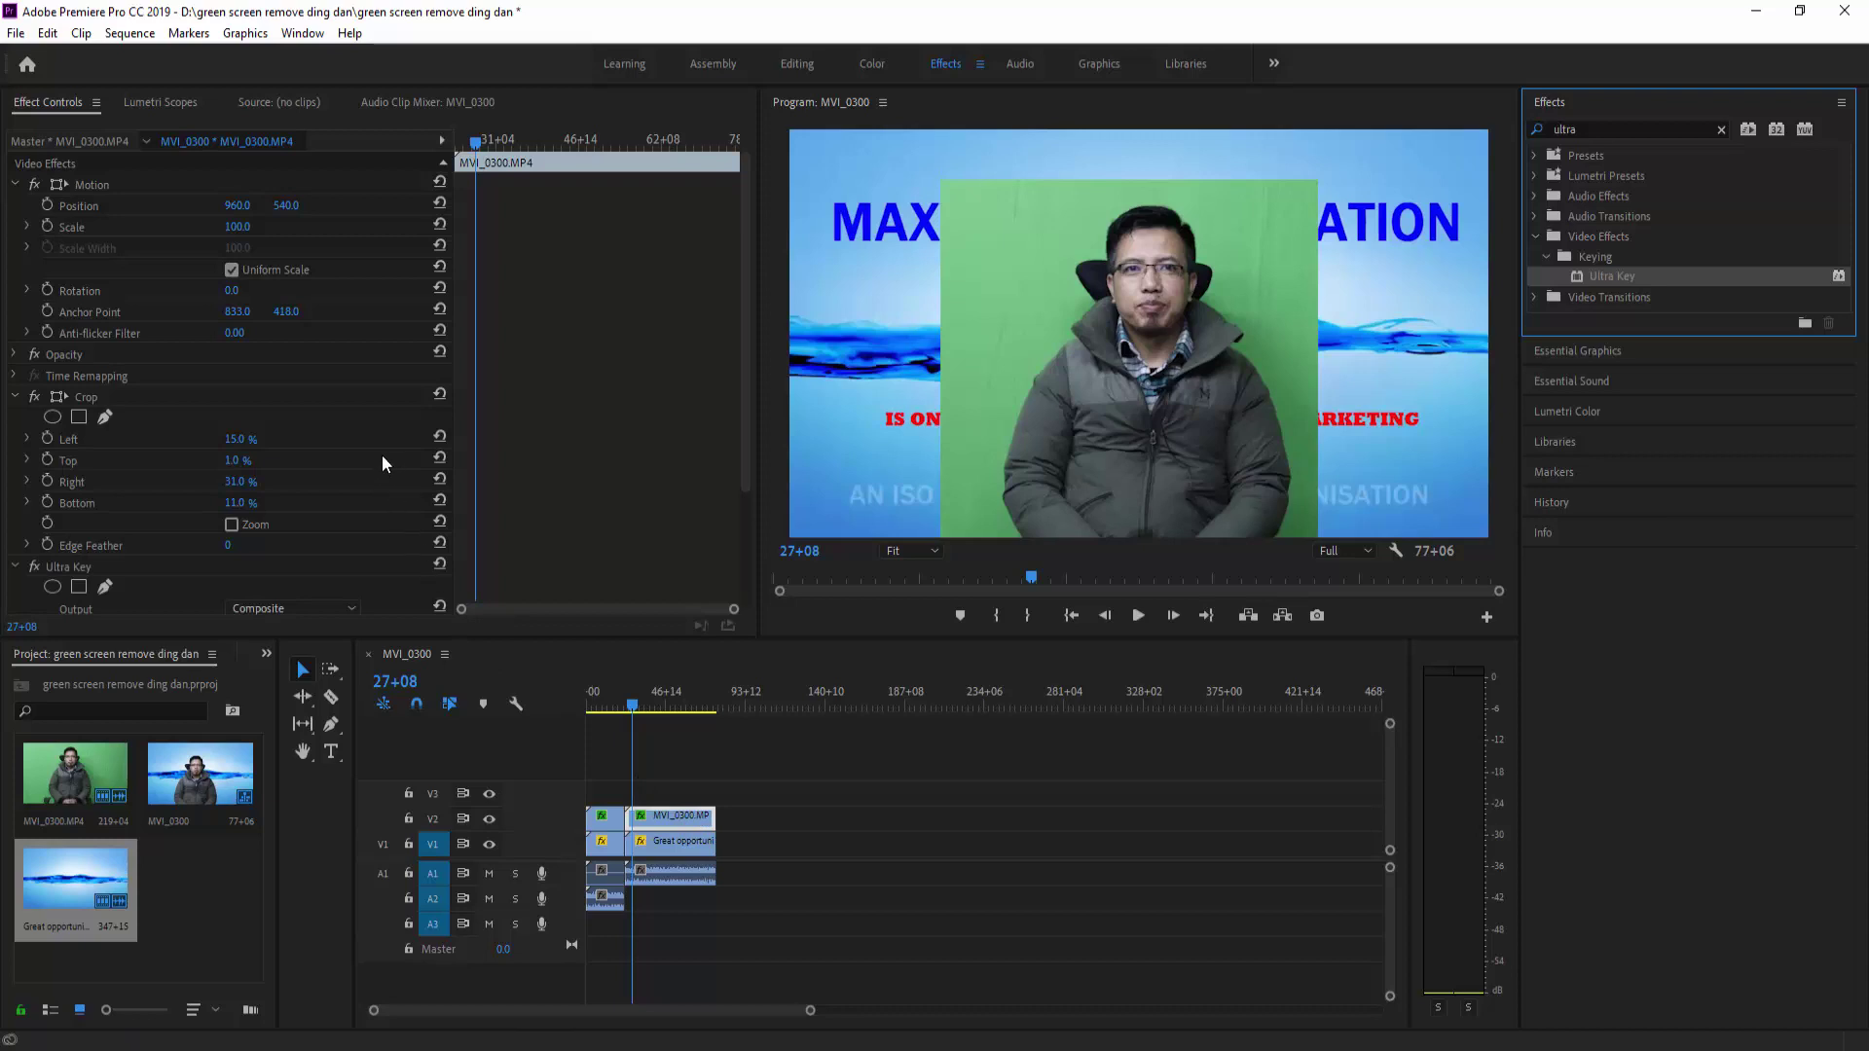
Step: Try to draw a closed freehand pen mask around the seated man on the Crop effect and invert it
{"action": "scroll", "coordinate": [382, 454], "scroll_direction": "down", "scroll_amount": 3}
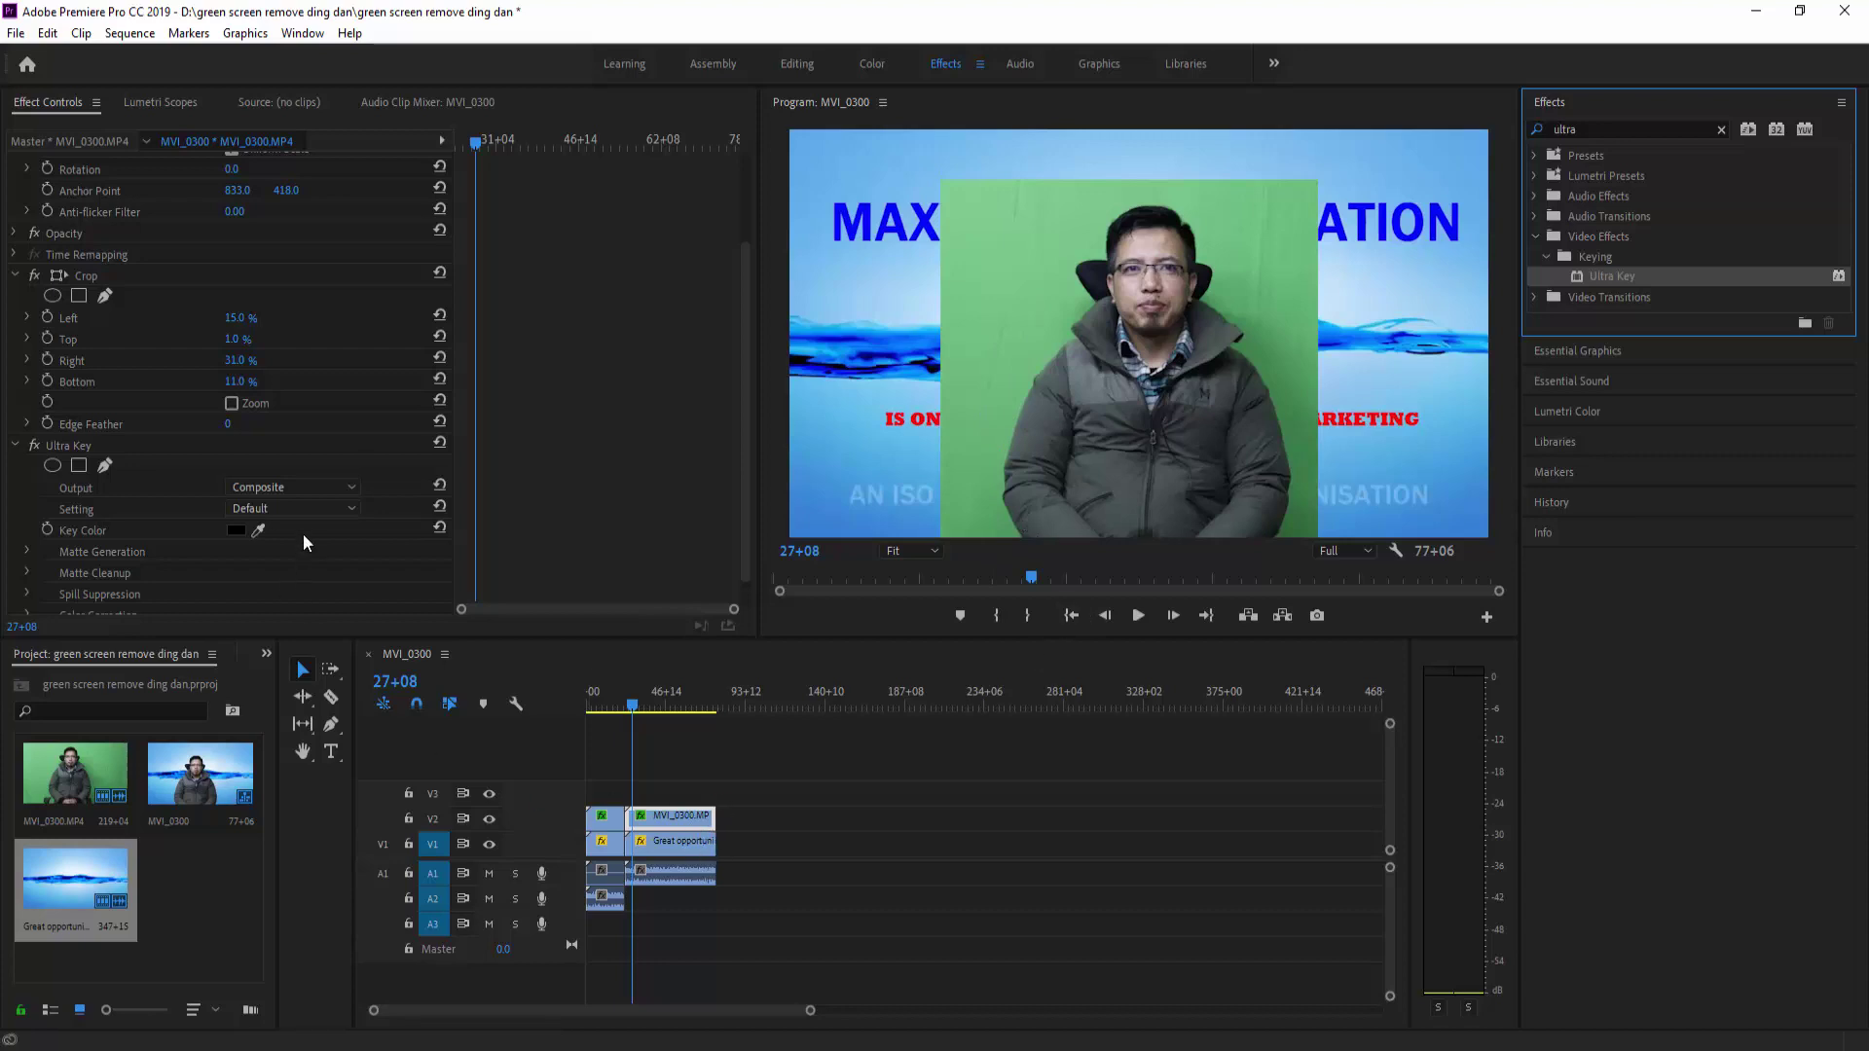
{"action": "scroll", "coordinate": [309, 528], "scroll_direction": "up", "scroll_amount": 2}
{"action": "scroll", "coordinate": [310, 529], "scroll_direction": "up", "scroll_amount": 1}
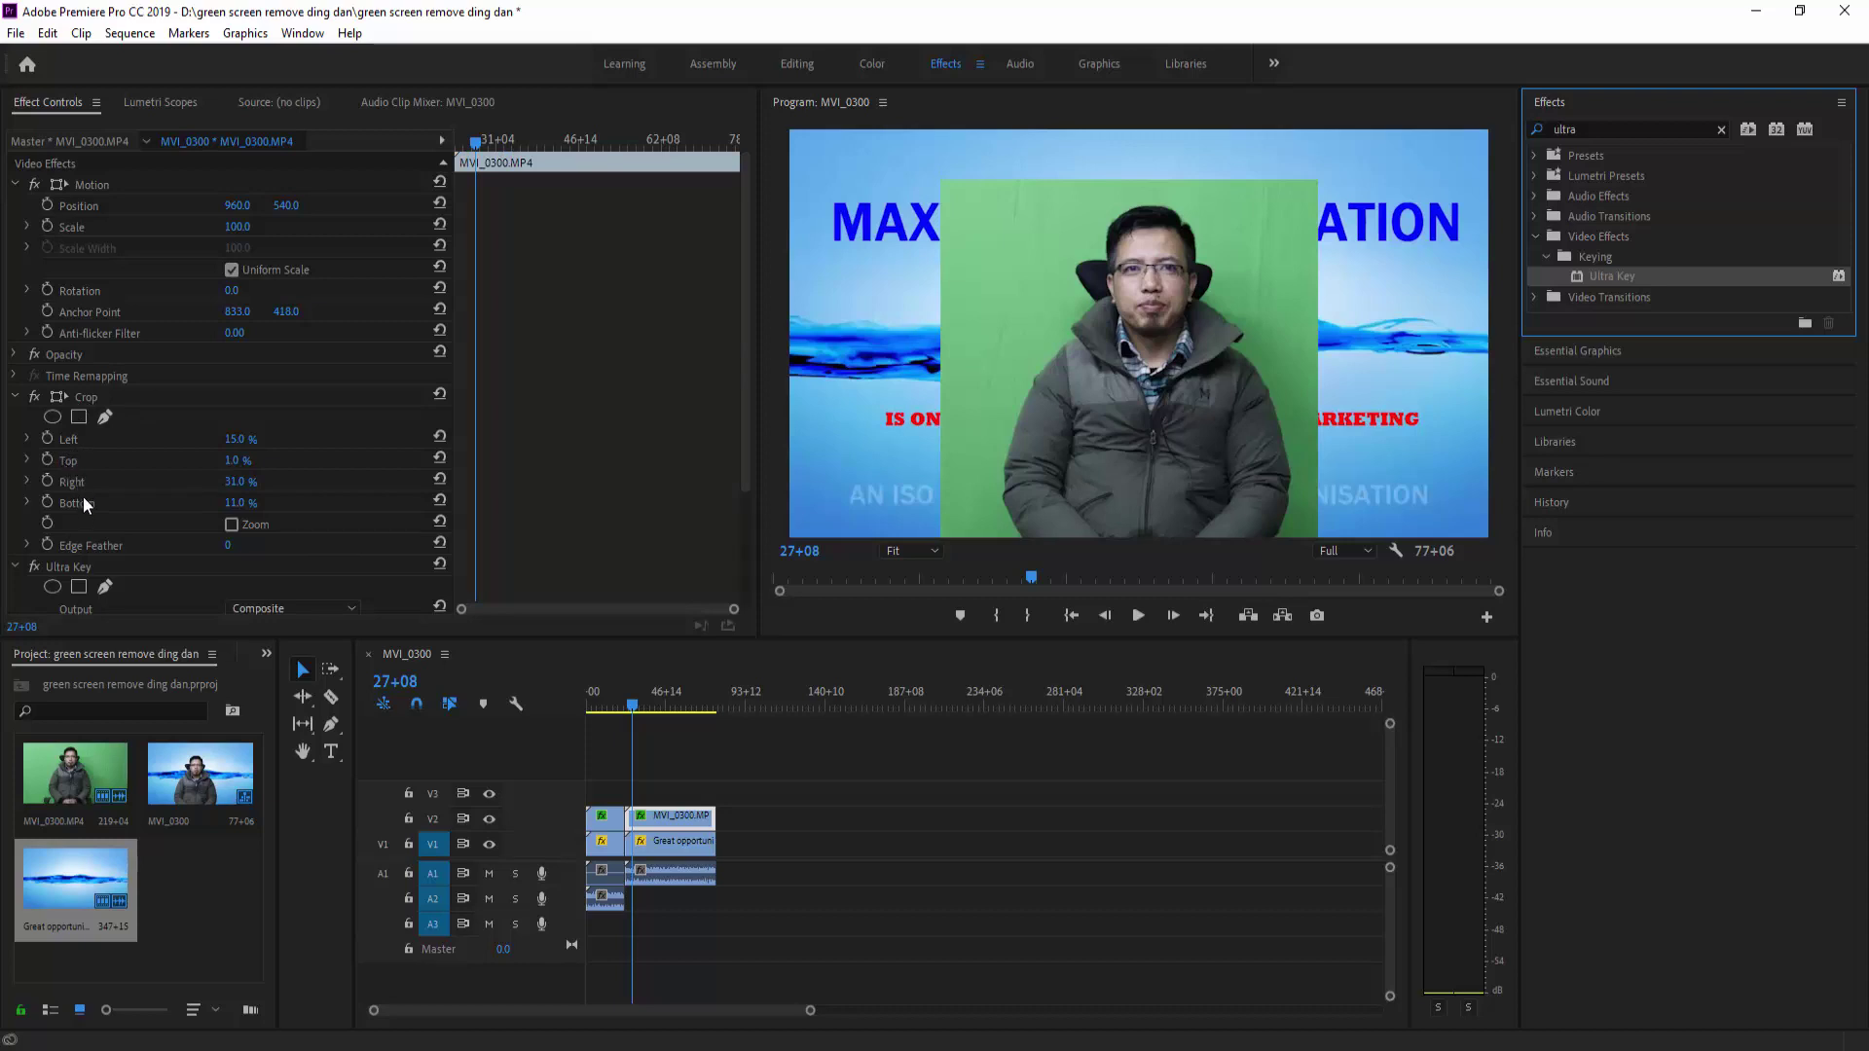
{"action": "left_click", "coordinate": [102, 418]}
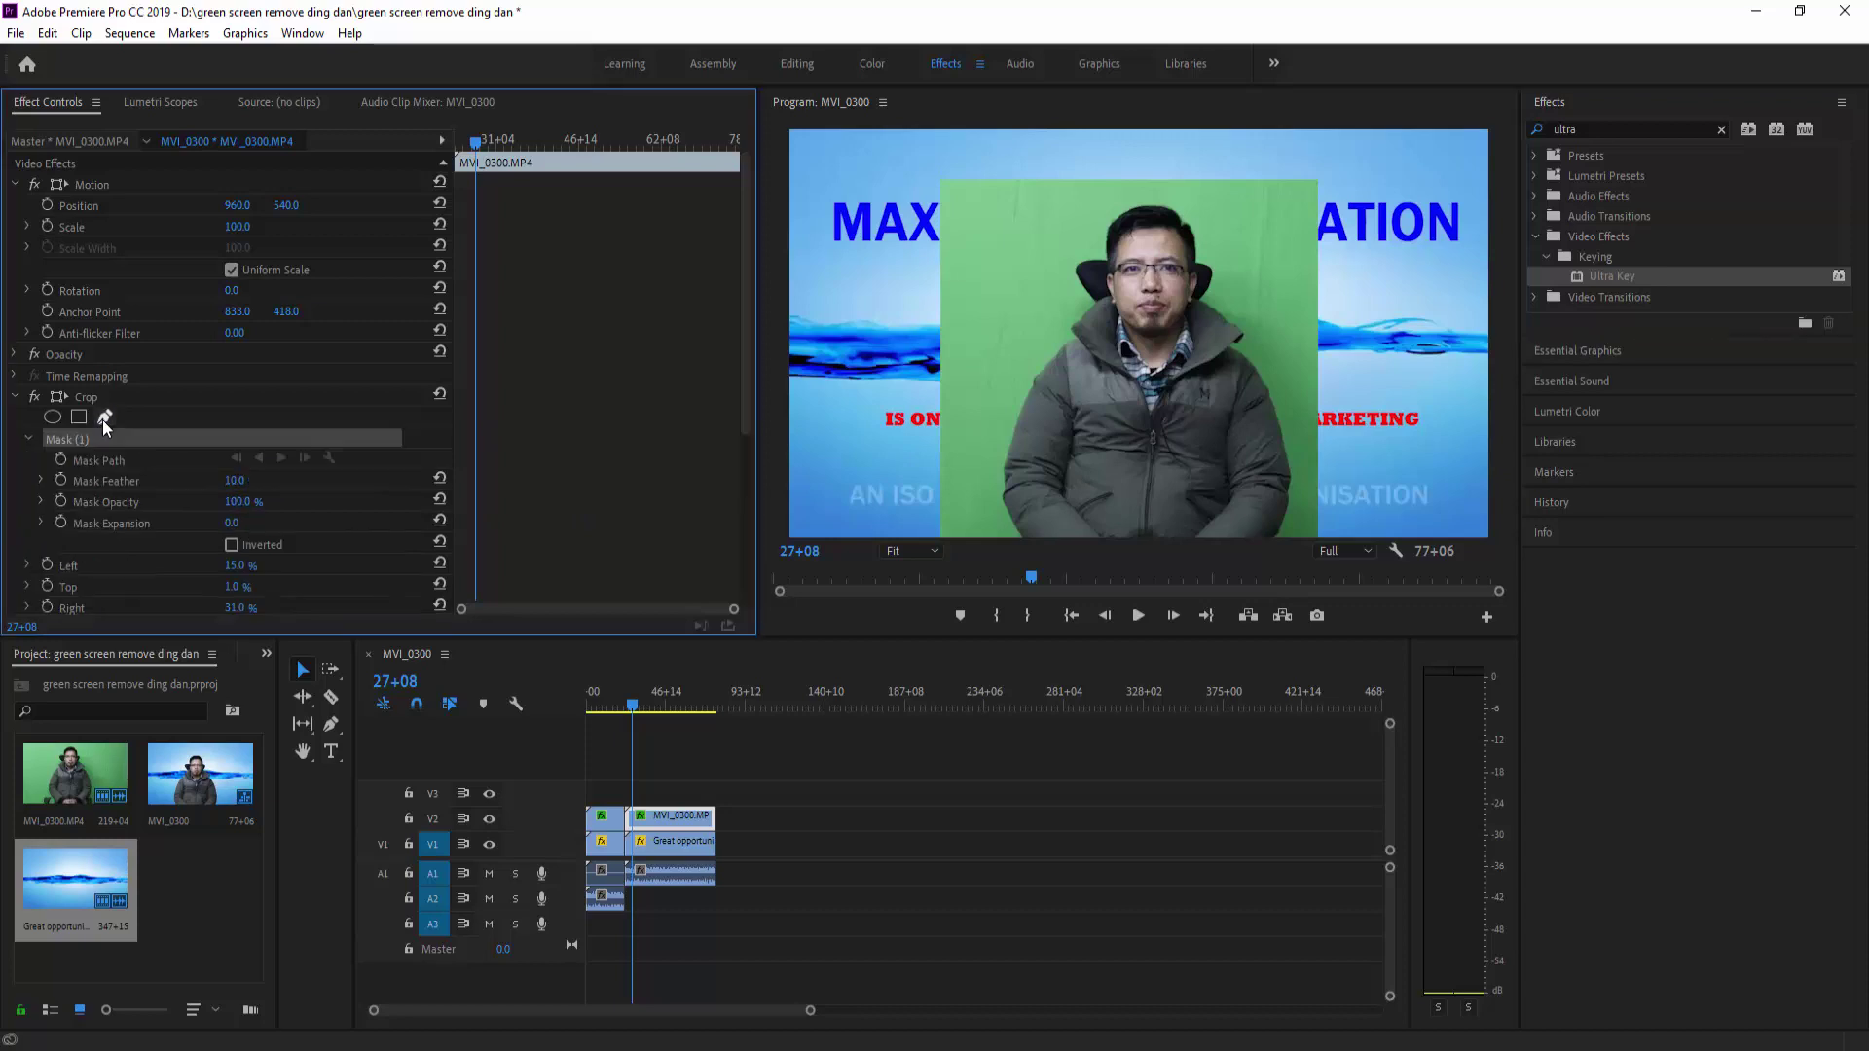
{"action": "left_click", "coordinate": [984, 358]}
{"action": "left_click", "coordinate": [1043, 273]}
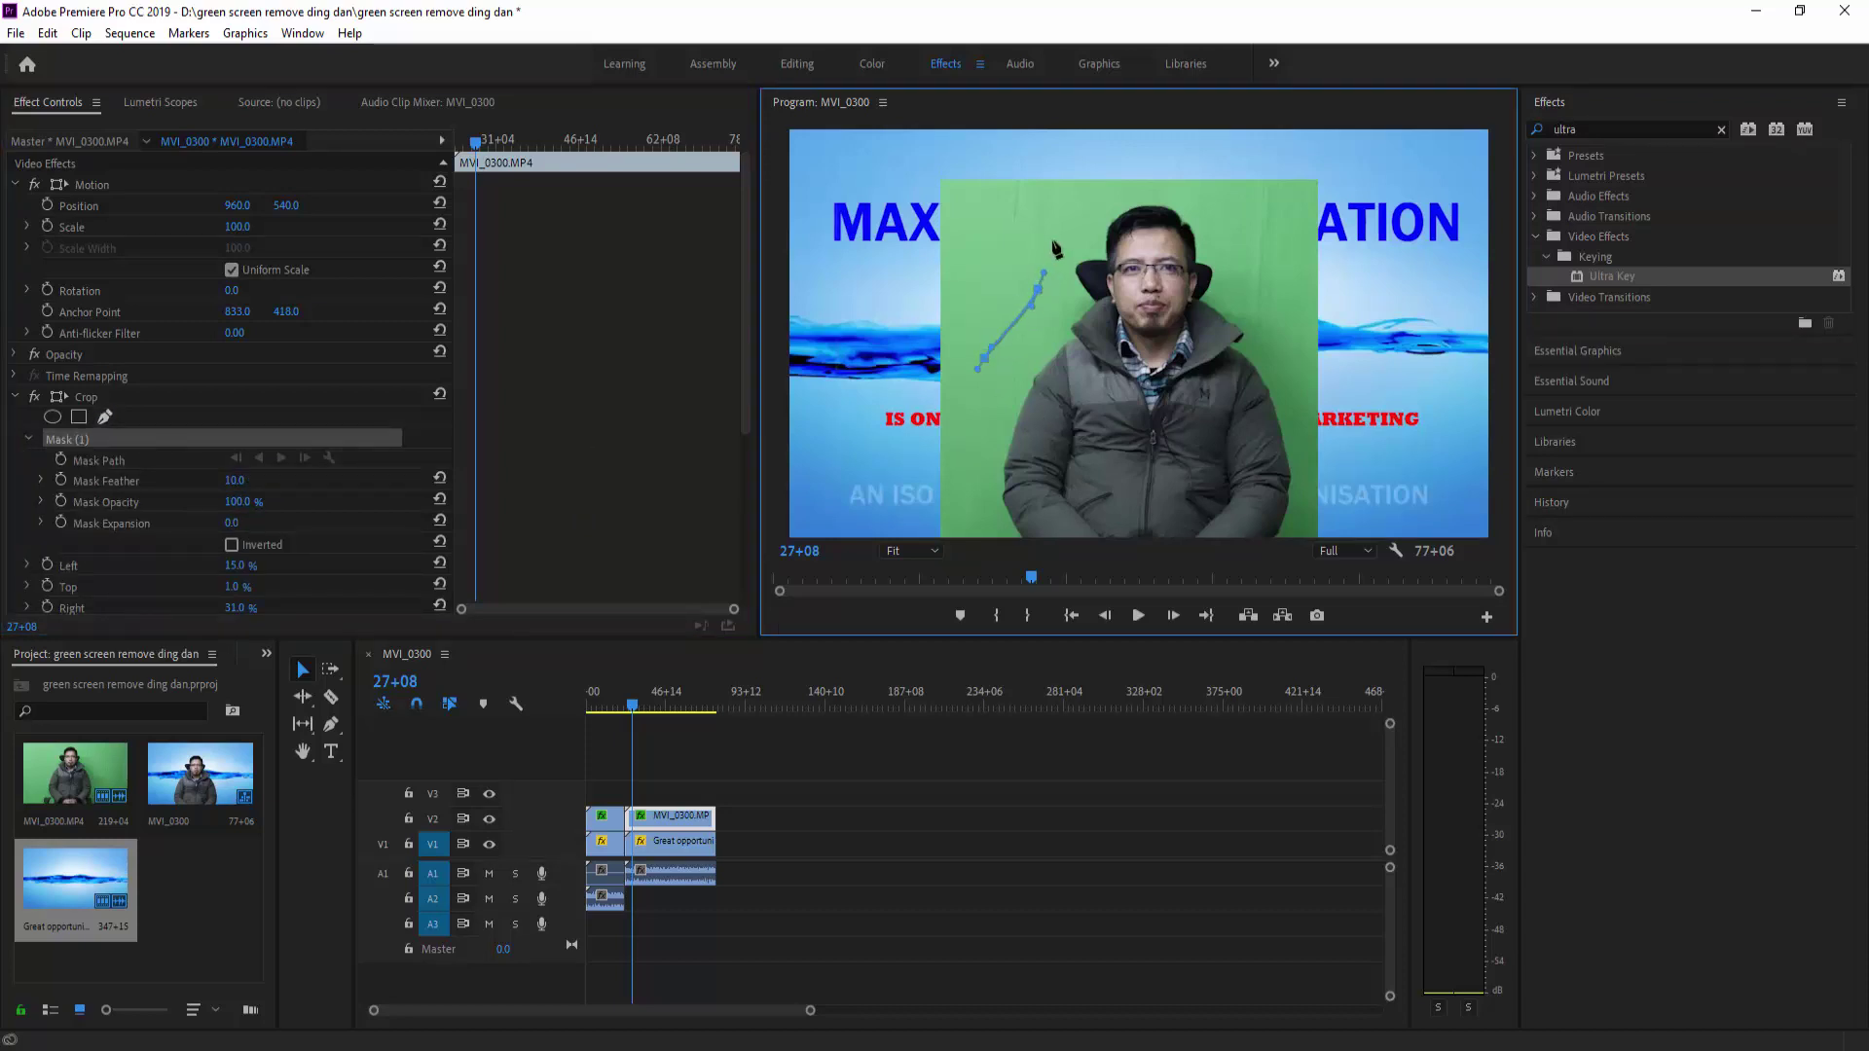
{"action": "left_click", "coordinate": [1110, 206]}
{"action": "left_click", "coordinate": [1155, 188]}
{"action": "left_click", "coordinate": [1233, 221]}
{"action": "left_click", "coordinate": [1289, 338]}
{"action": "left_click", "coordinate": [1309, 448]}
{"action": "left_click", "coordinate": [1309, 537]}
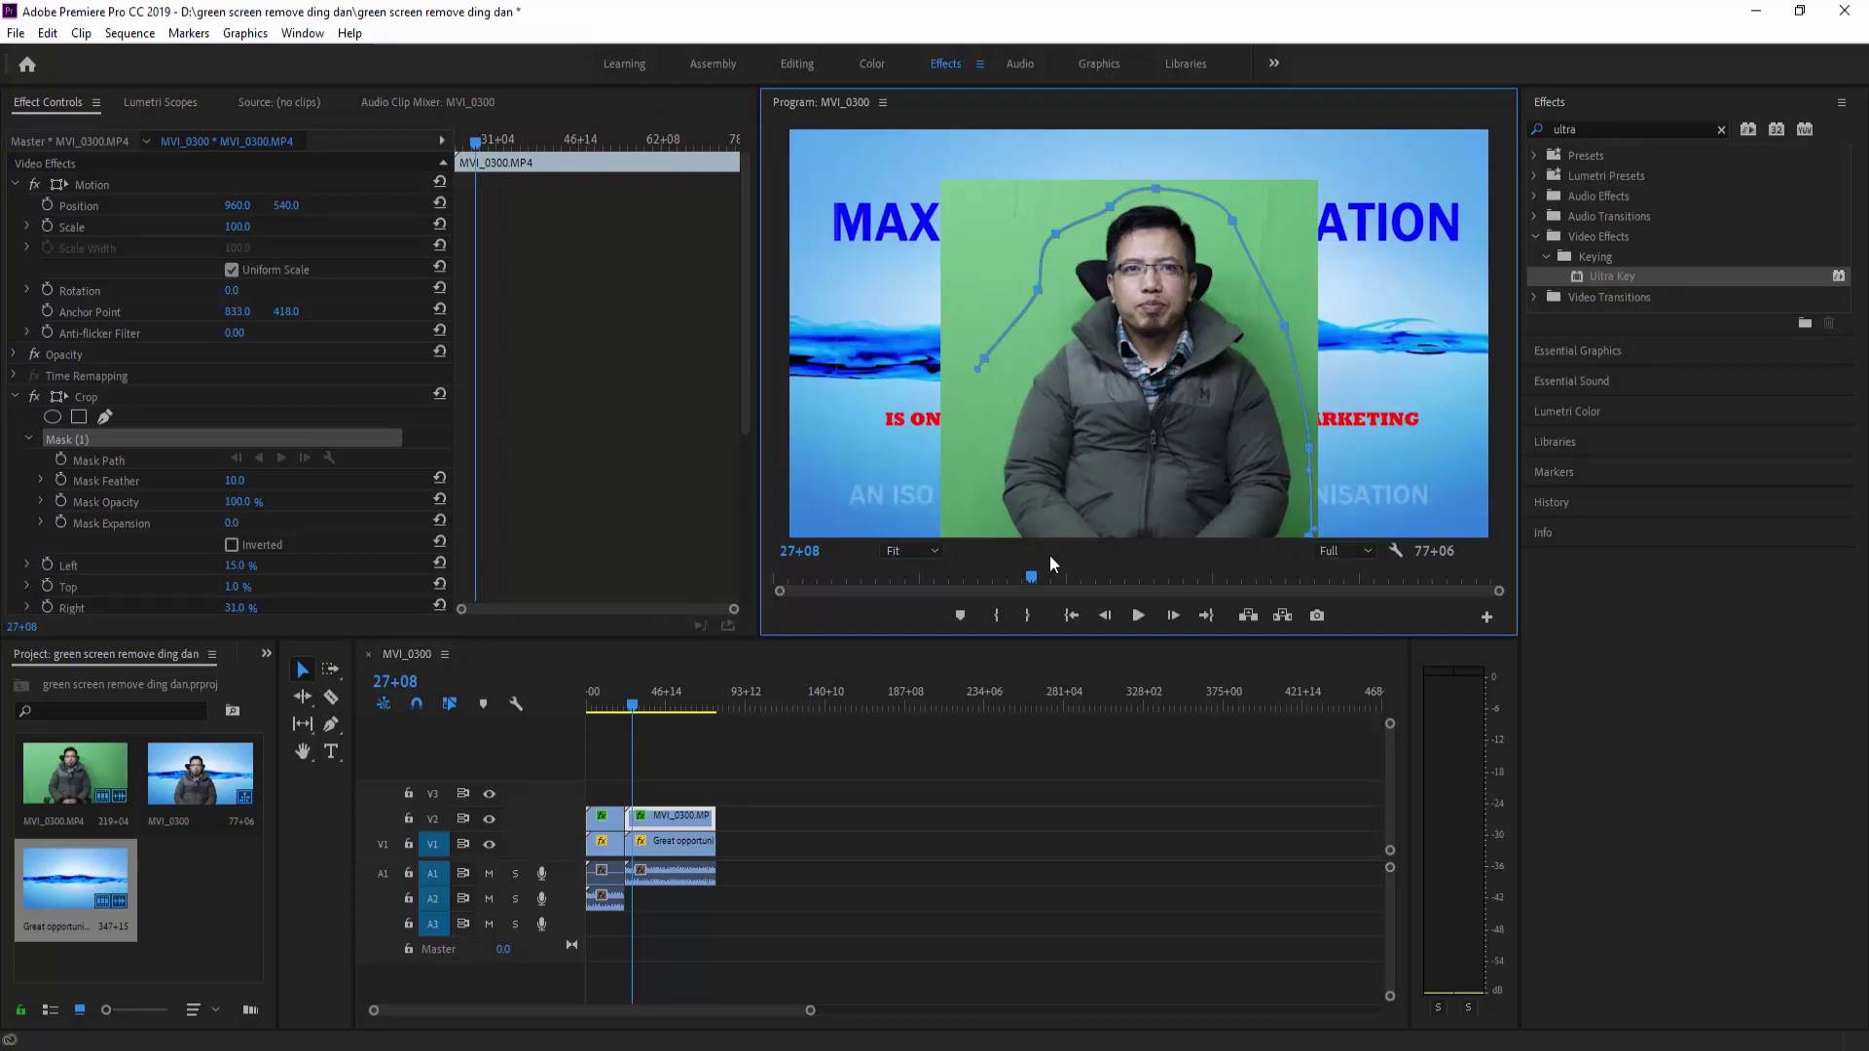
{"action": "left_click", "coordinate": [979, 536]}
{"action": "left_click", "coordinate": [966, 438]}
{"action": "left_click", "coordinate": [981, 365]}
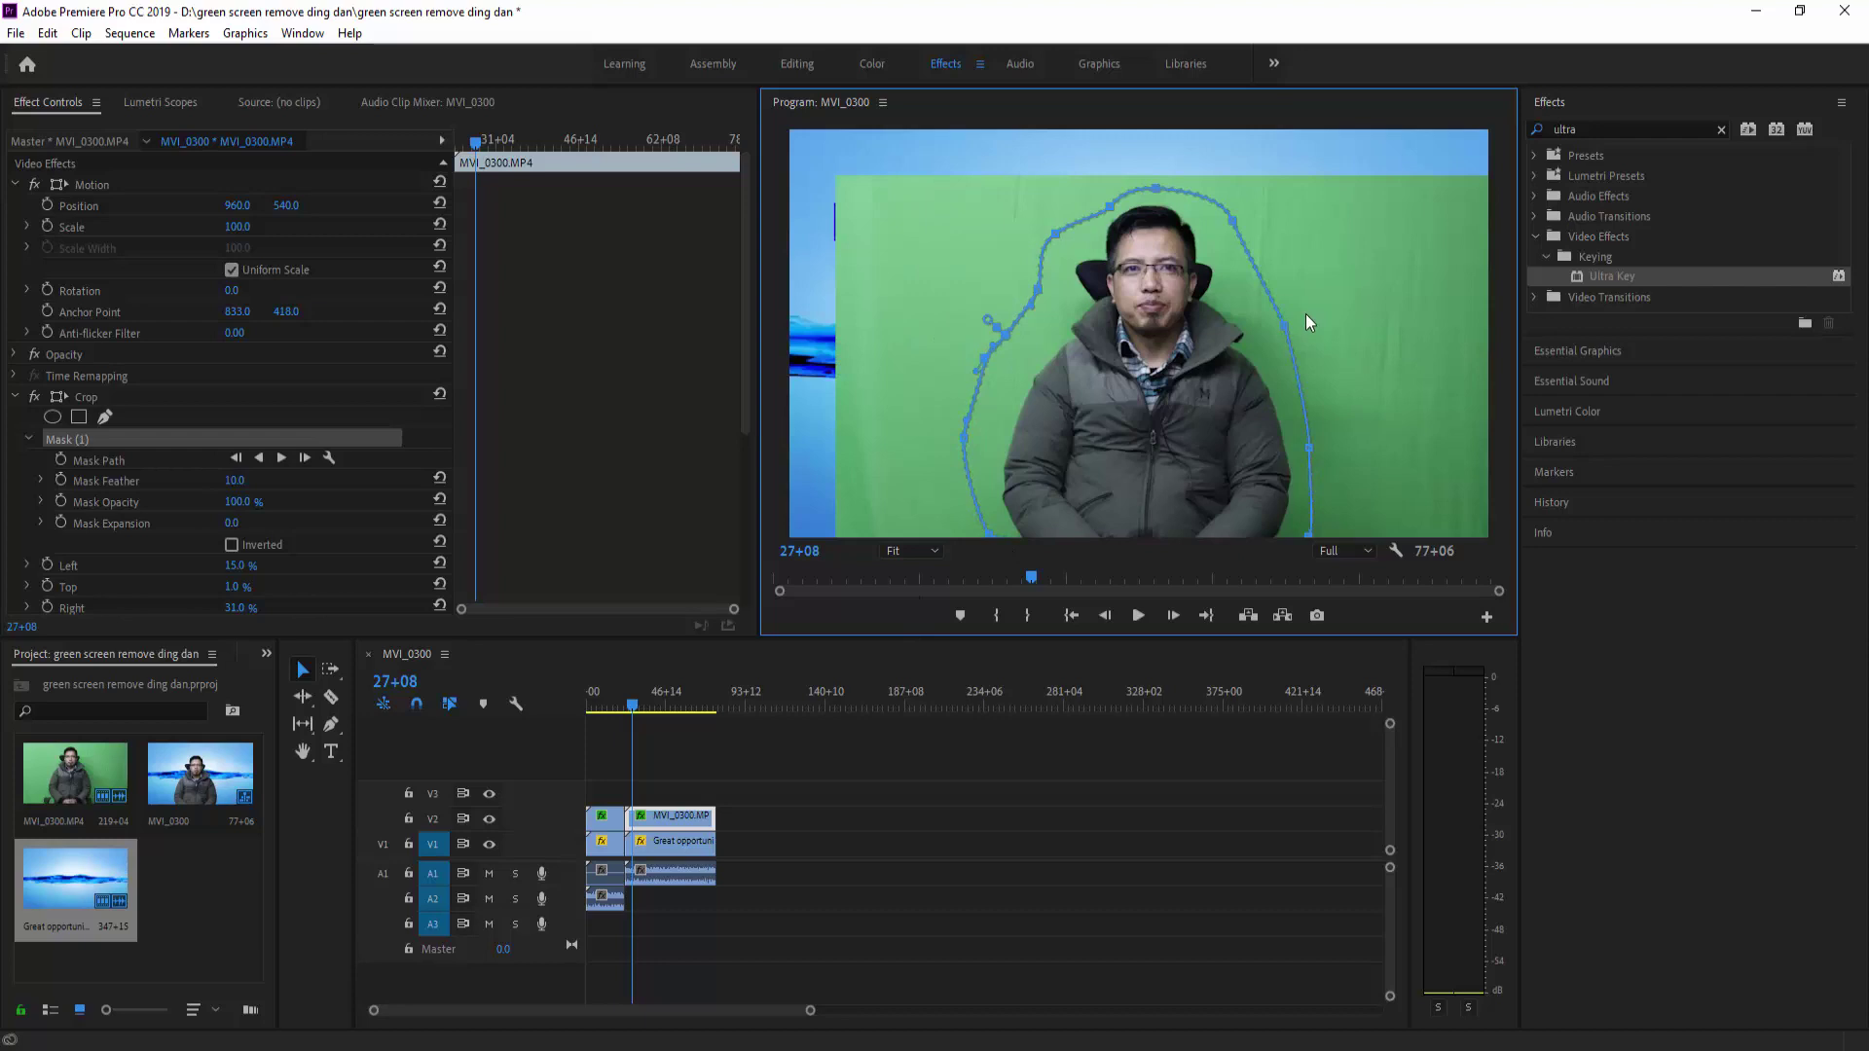
{"action": "left_click", "coordinate": [232, 544]}
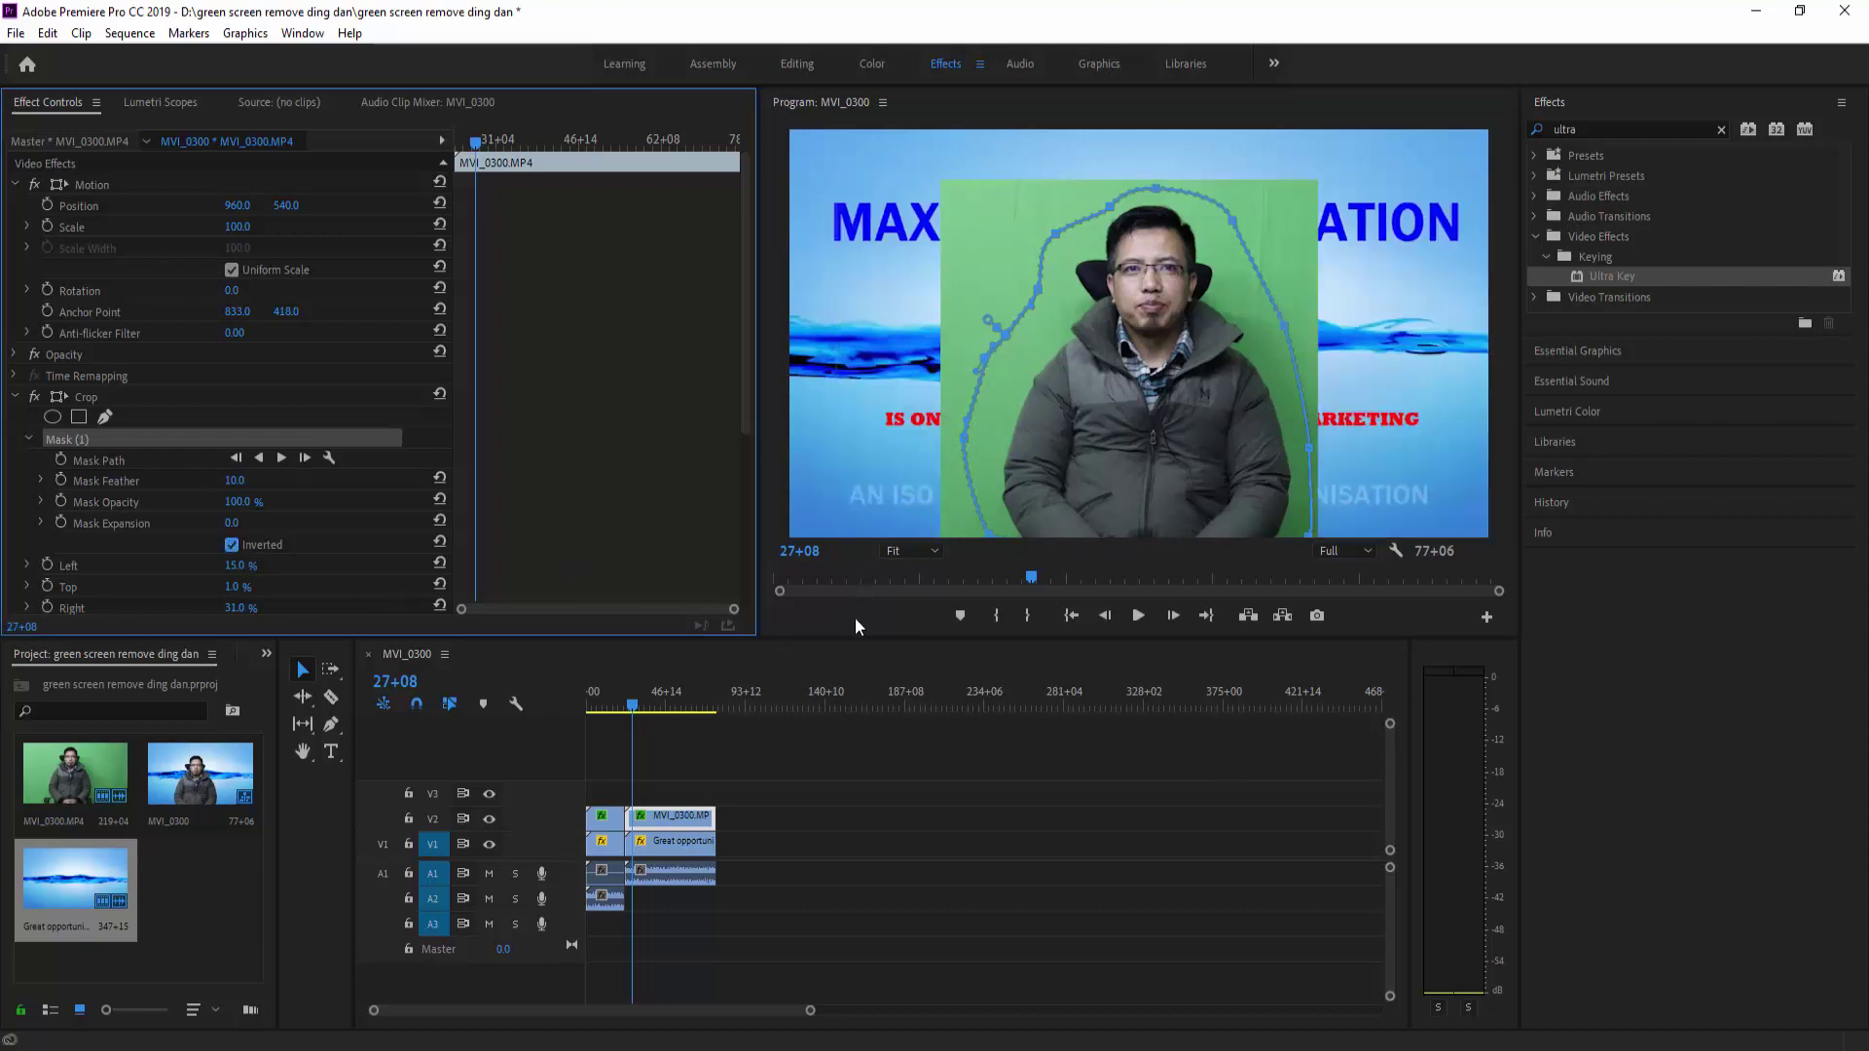
Step: Undo the mask inversion and all the drawn points of the Crop mask
{"action": "key", "text": "ctrl+z"}
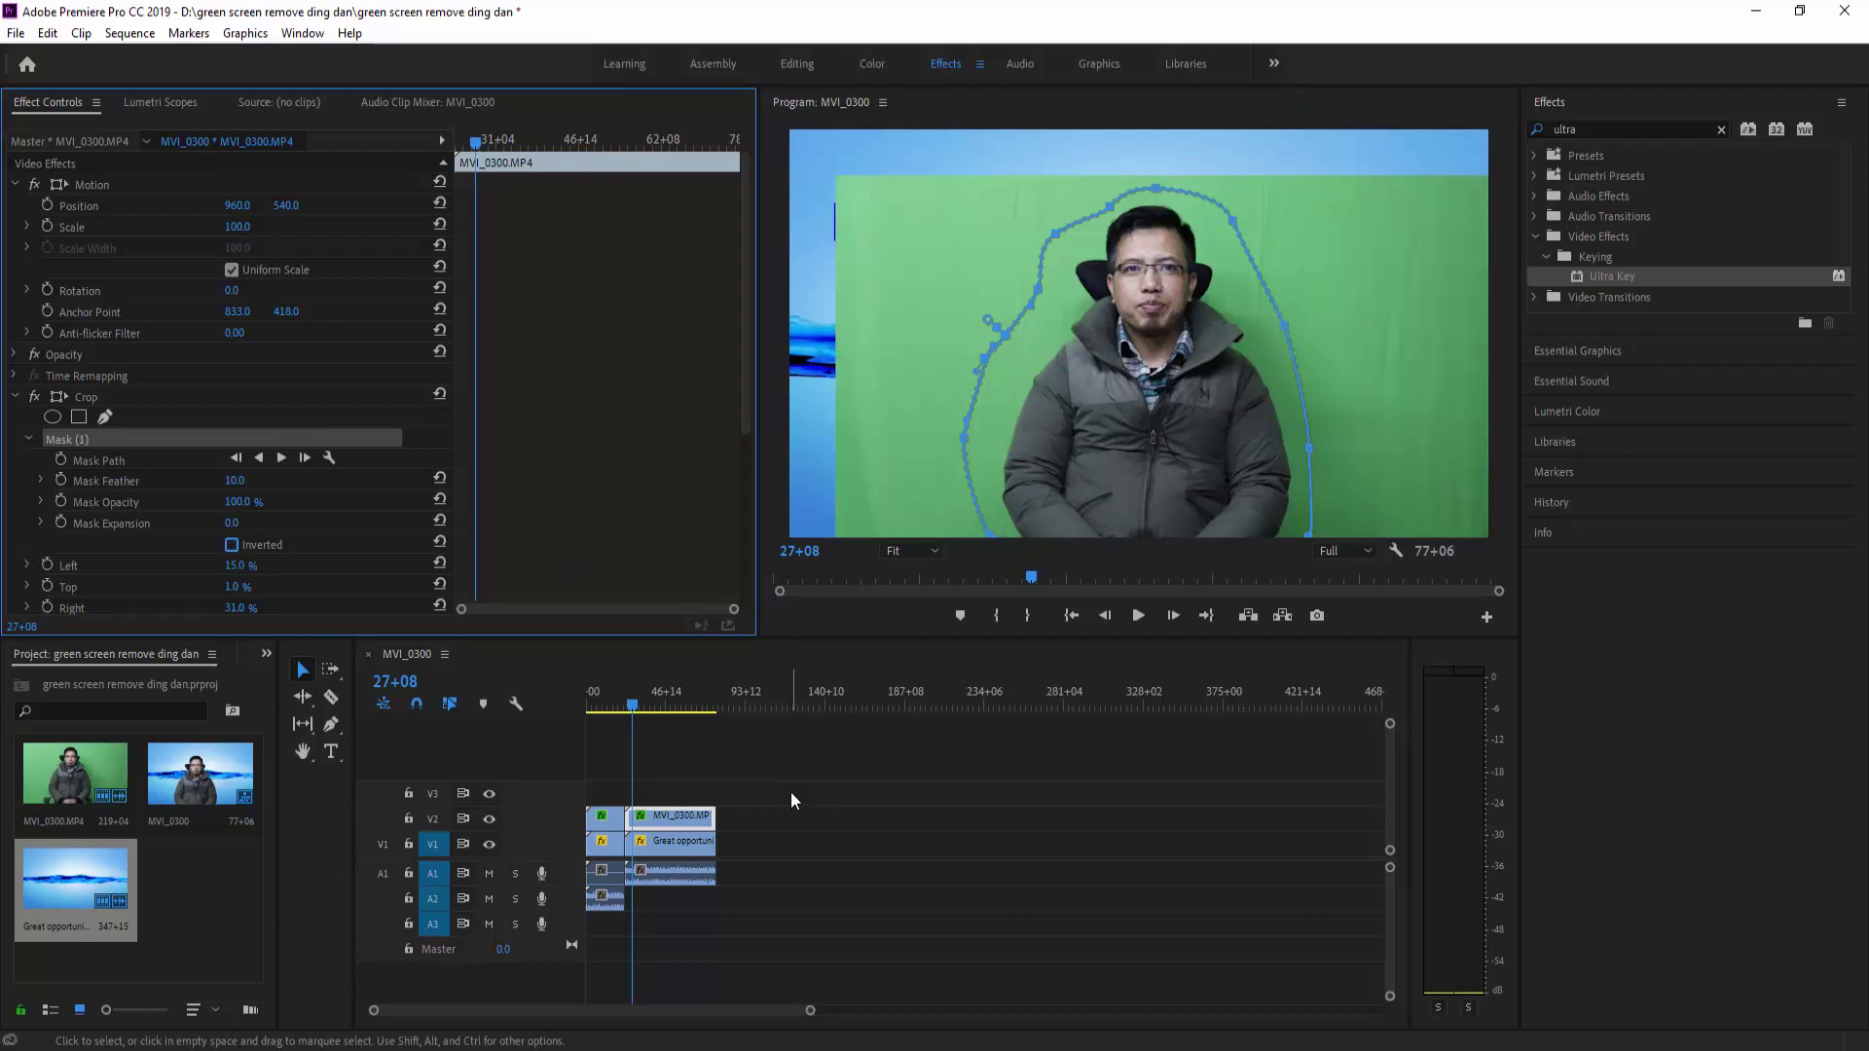
{"action": "key", "text": "ctrl+z"}
{"action": "key", "text": "ctrl+z"}
{"action": "key", "text": "ctrl+z"}
{"action": "key", "text": "ctrl+z"}
{"action": "key", "text": "ctrl+z"}
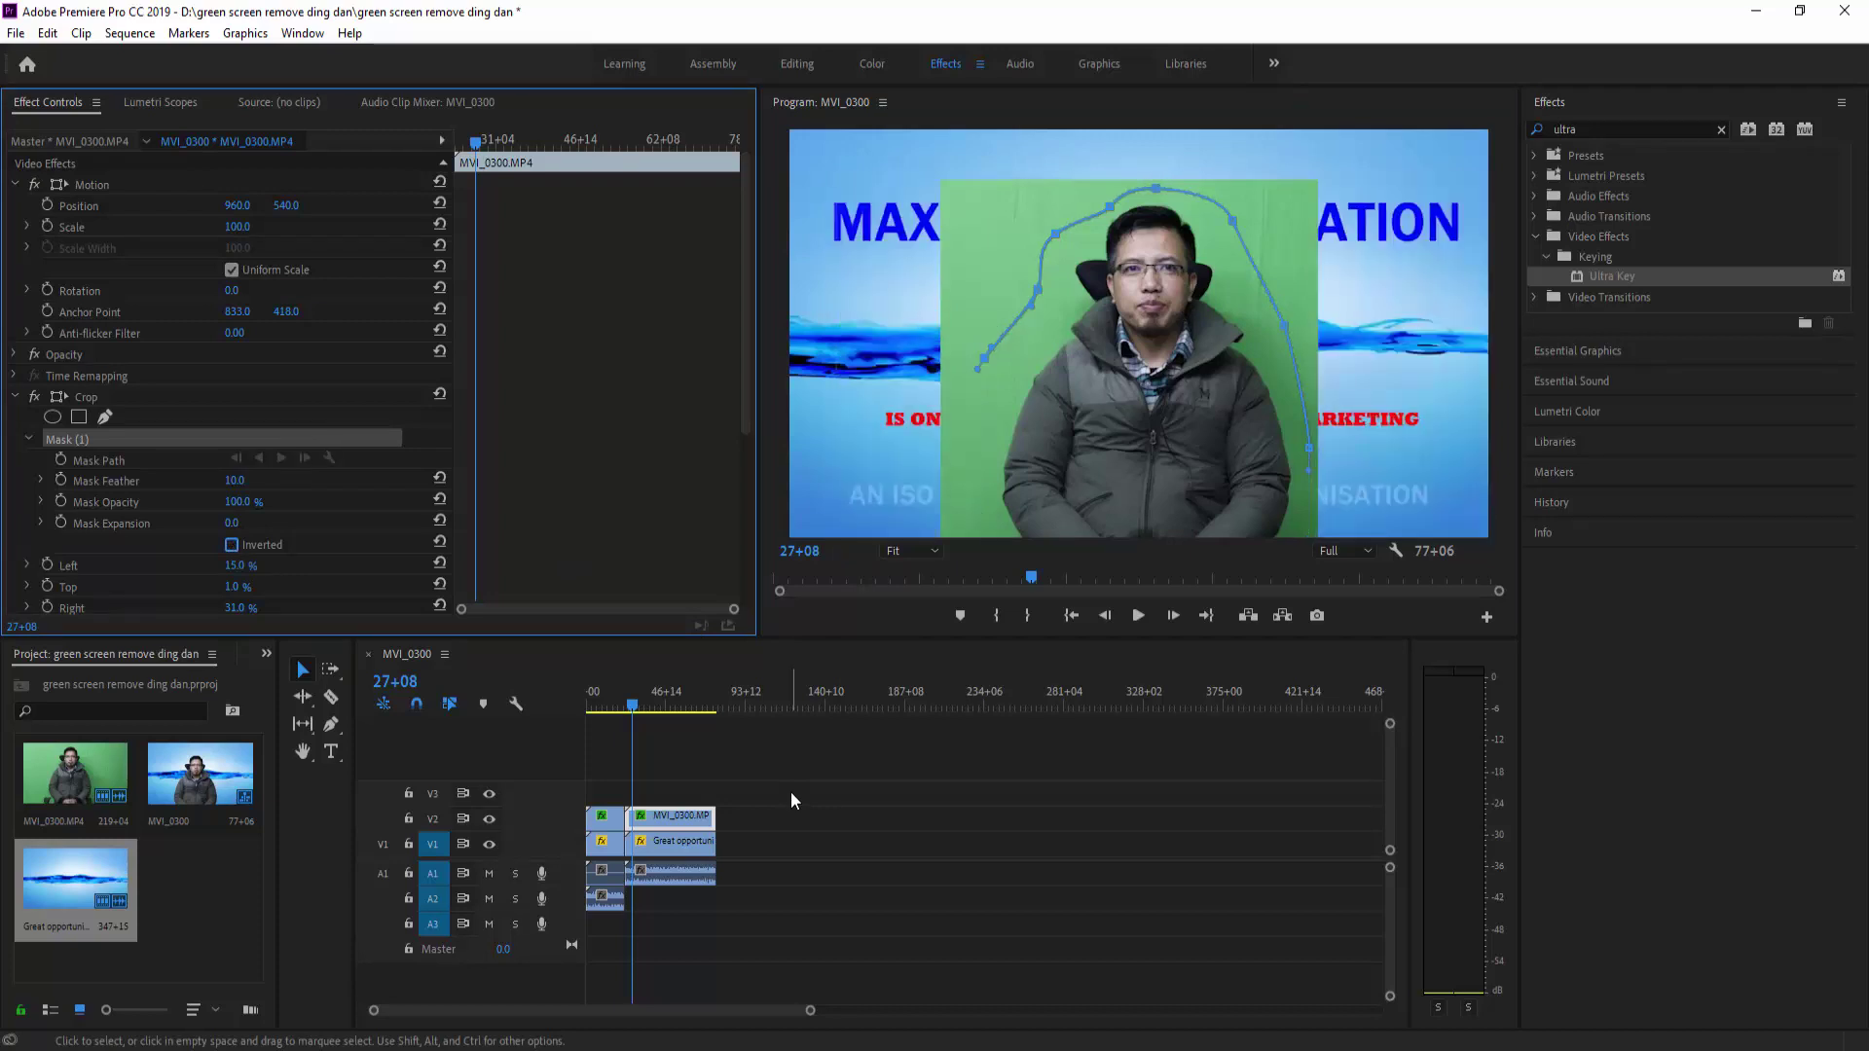
{"action": "key", "text": "ctrl+z"}
{"action": "key", "text": "ctrl+z"}
{"action": "key", "text": "ctrl+z"}
{"action": "key", "text": "ctrl+z"}
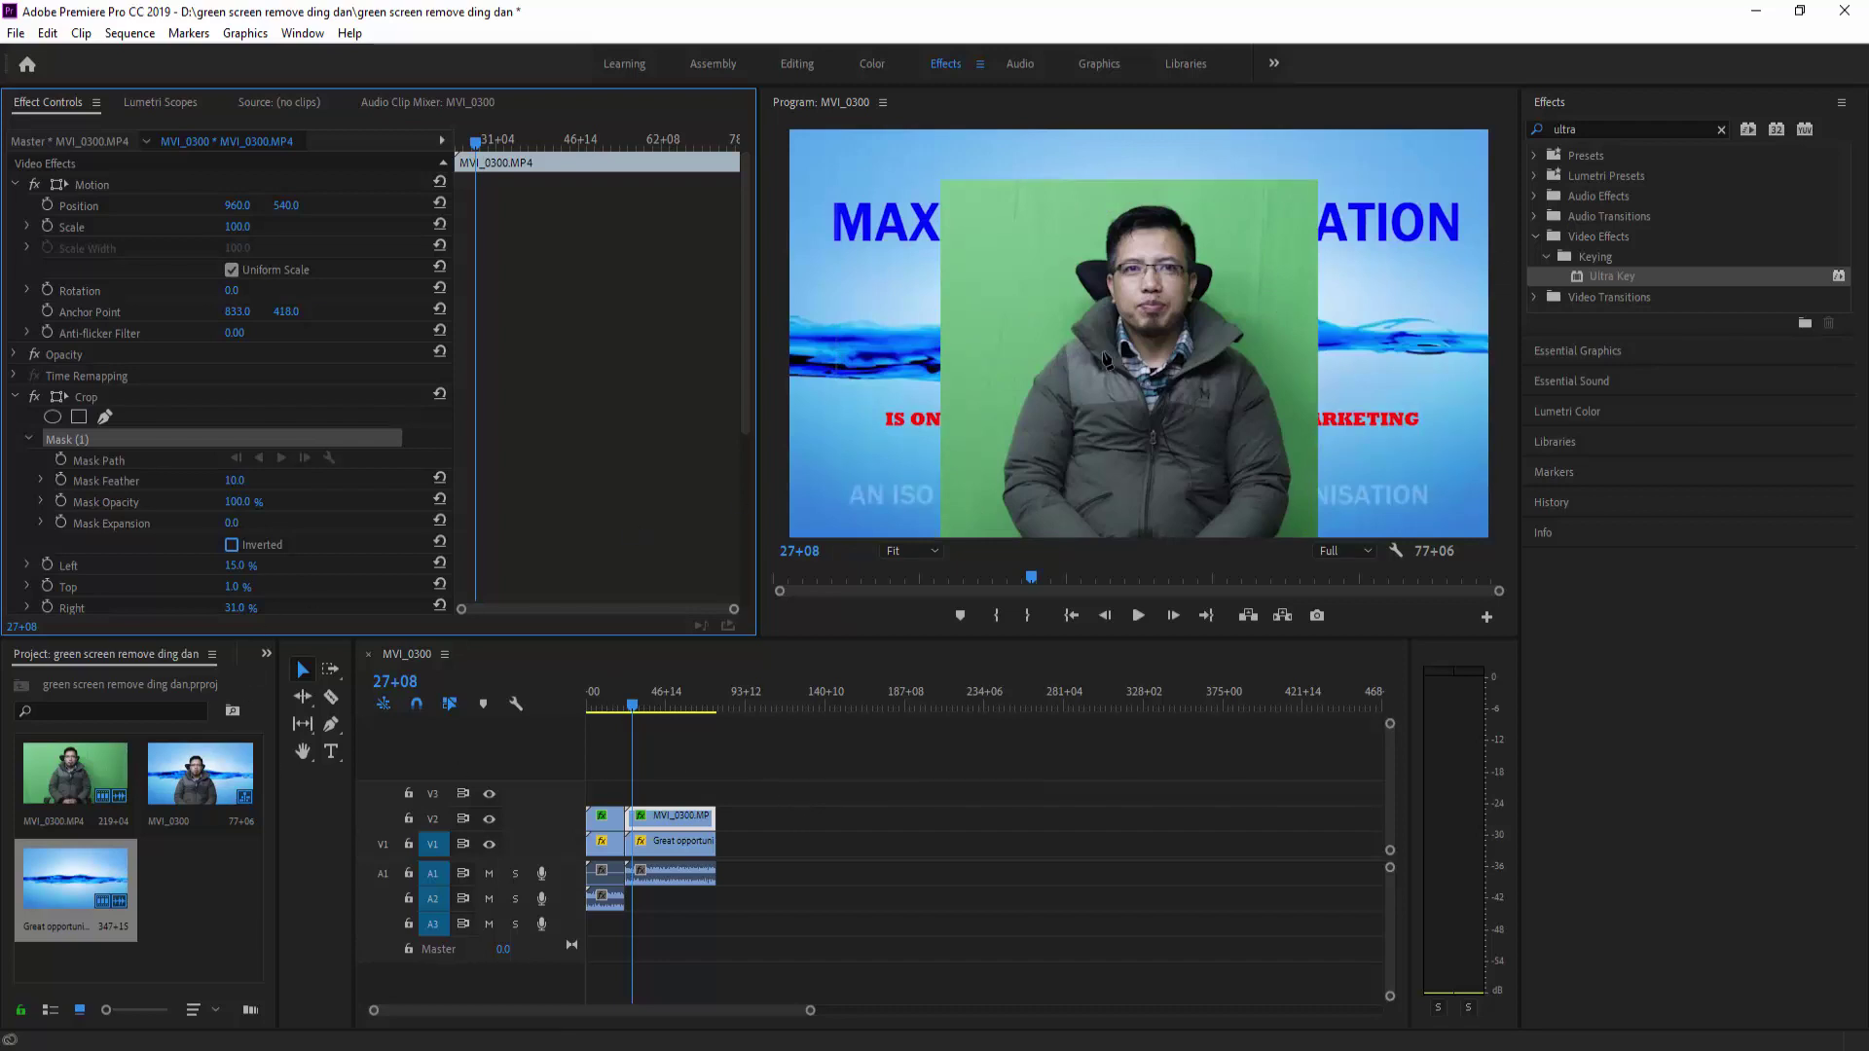
Step: Sample the green backdrop beside the man as Ultra Key's Key Color
{"action": "scroll", "coordinate": [337, 533], "scroll_direction": "down", "scroll_amount": 5}
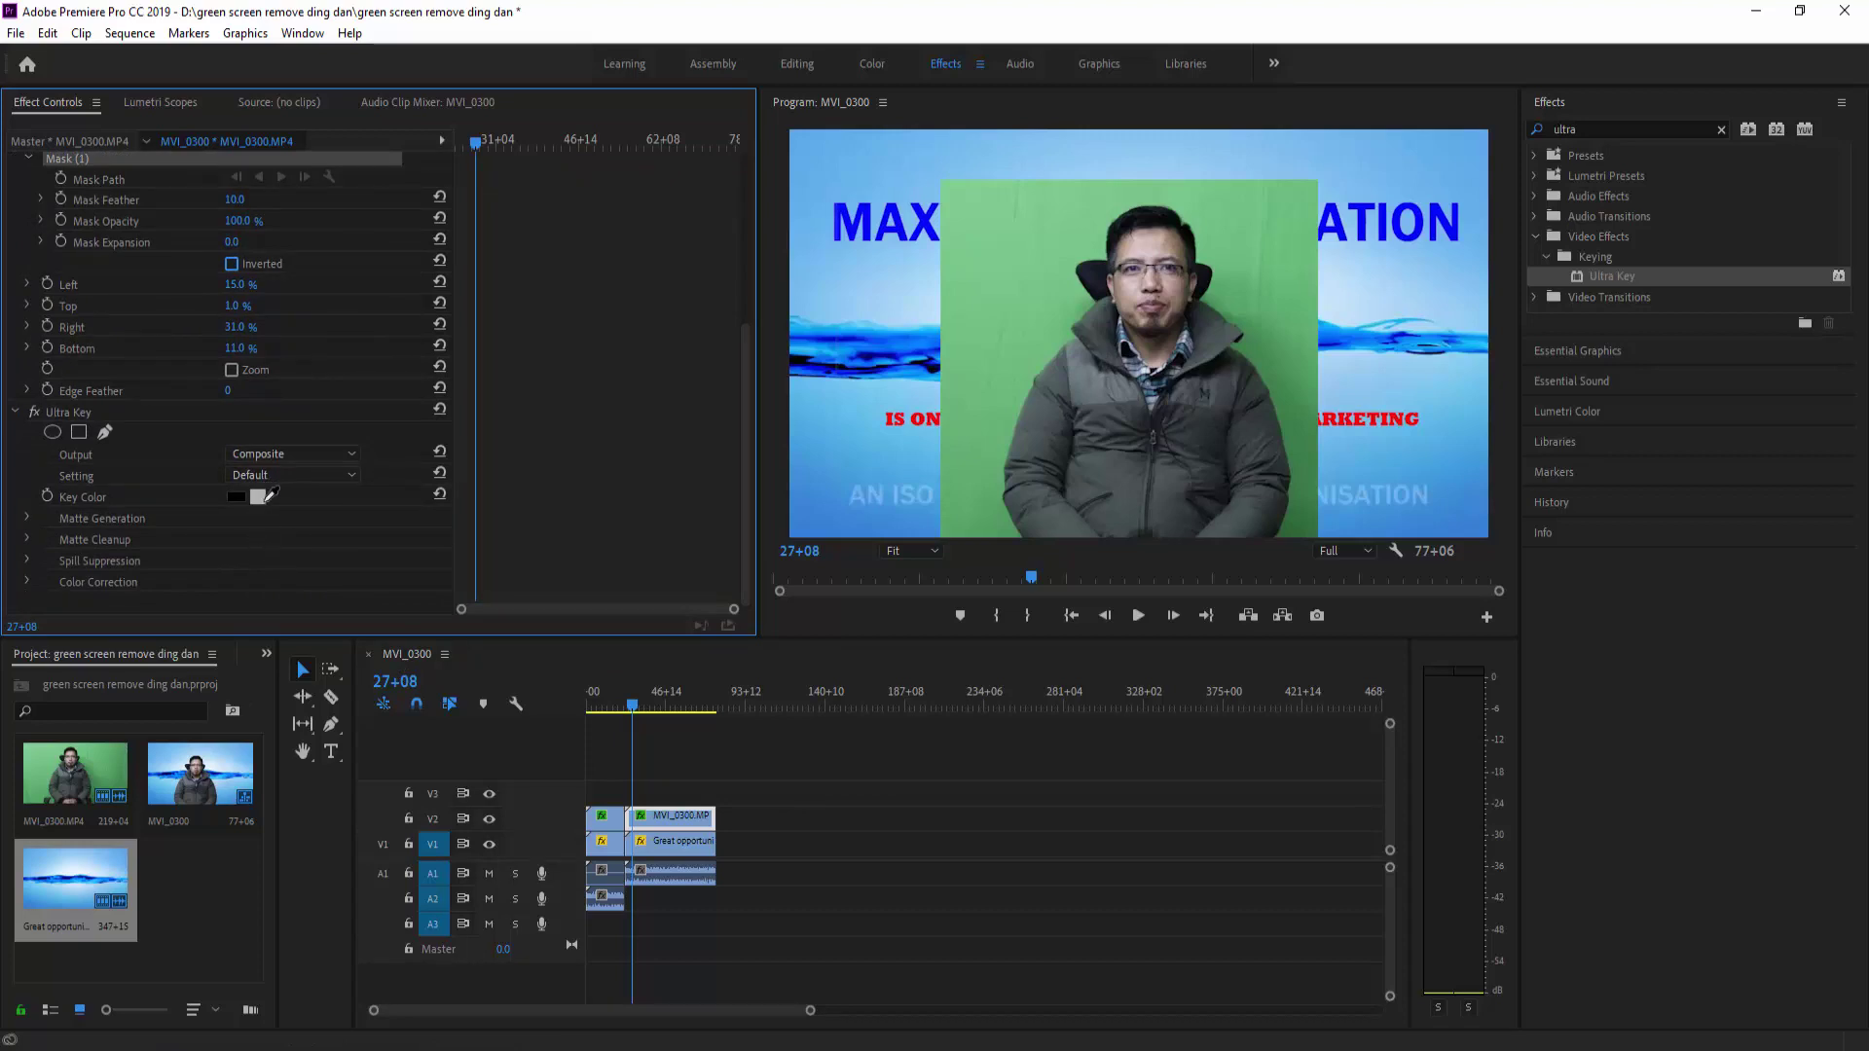
{"action": "left_click_drag", "start_coordinate": [259, 495], "coordinate": [1296, 530]}
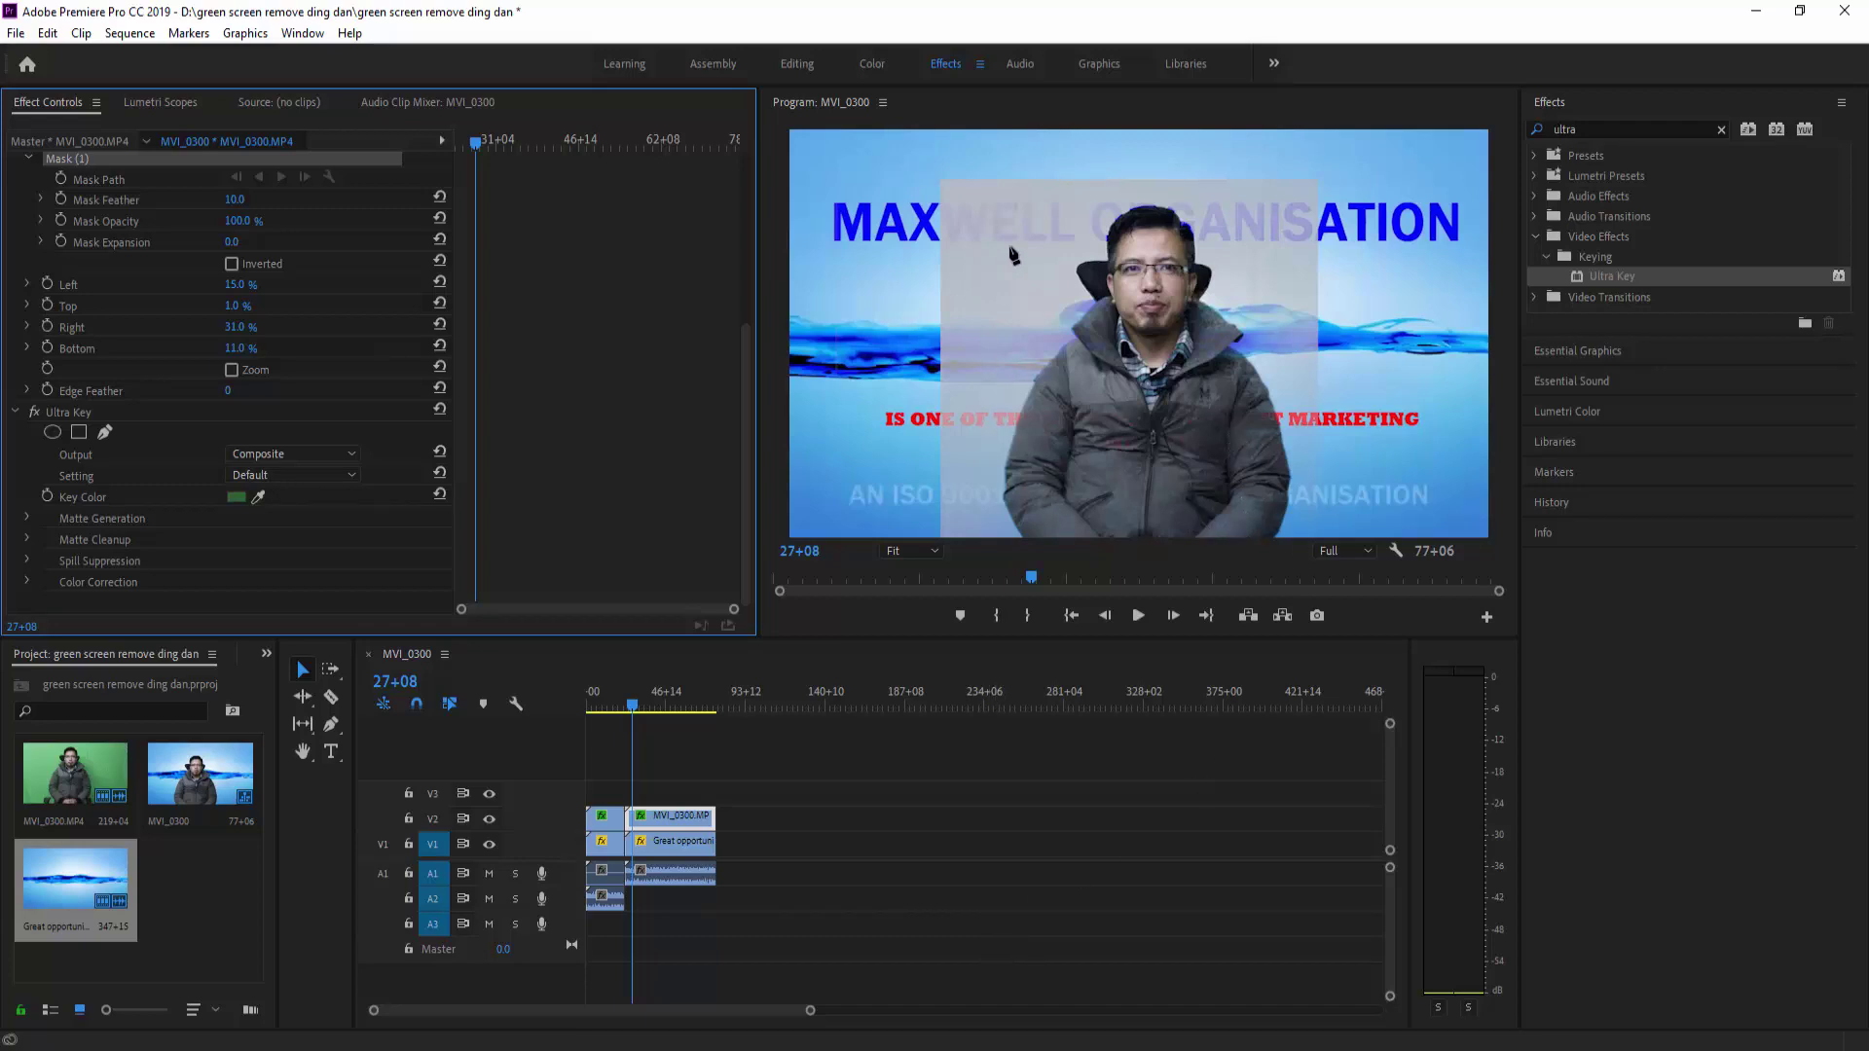
Step: Set Ultra Key's Matte Generation to Transparency 32, Highlight 0, Shadow 100, Tolerance 0 and Pedestal 100
{"action": "left_click", "coordinate": [29, 520]}
{"action": "scroll", "coordinate": [247, 558], "scroll_direction": "down", "scroll_amount": 2}
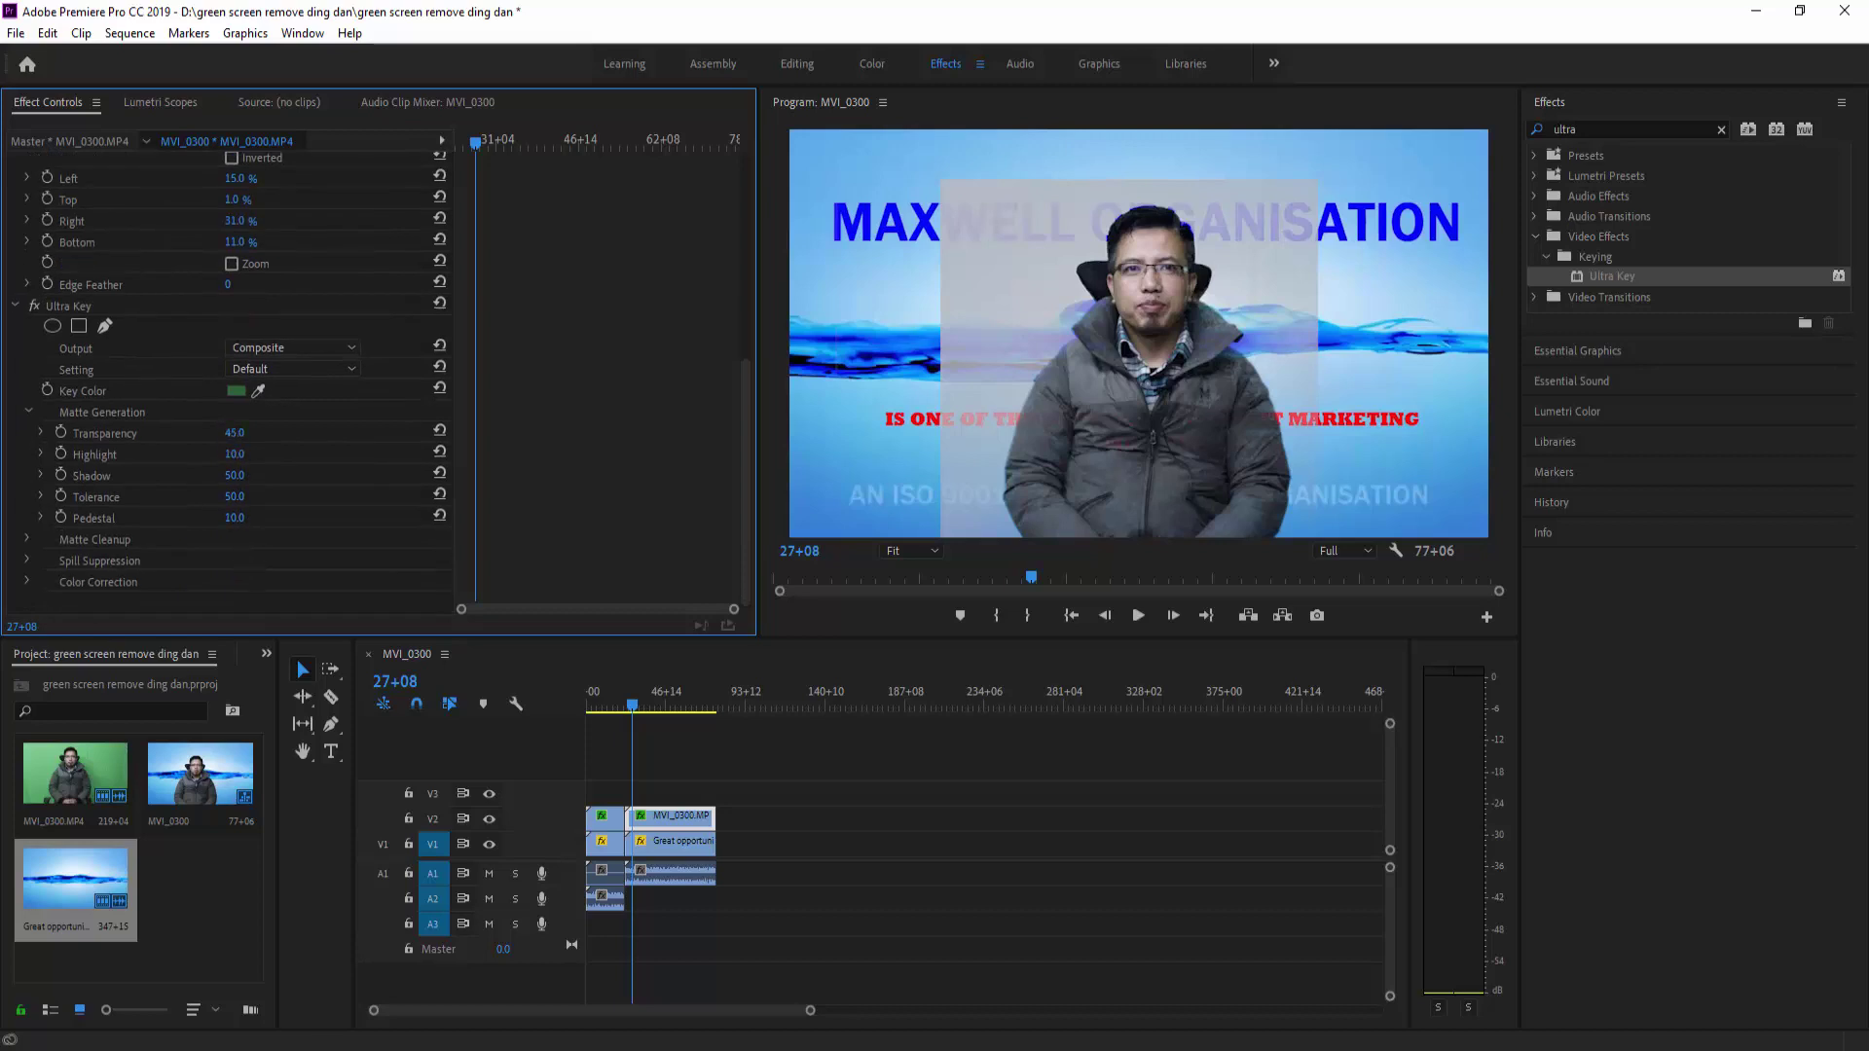
{"action": "mouse_move", "coordinate": [234, 432]}
{"action": "left_mouse_down"}
{"action": "mouse_move", "coordinate": [206, 432]}
{"action": "mouse_move", "coordinate": [249, 433]}
{"action": "left_mouse_up"}
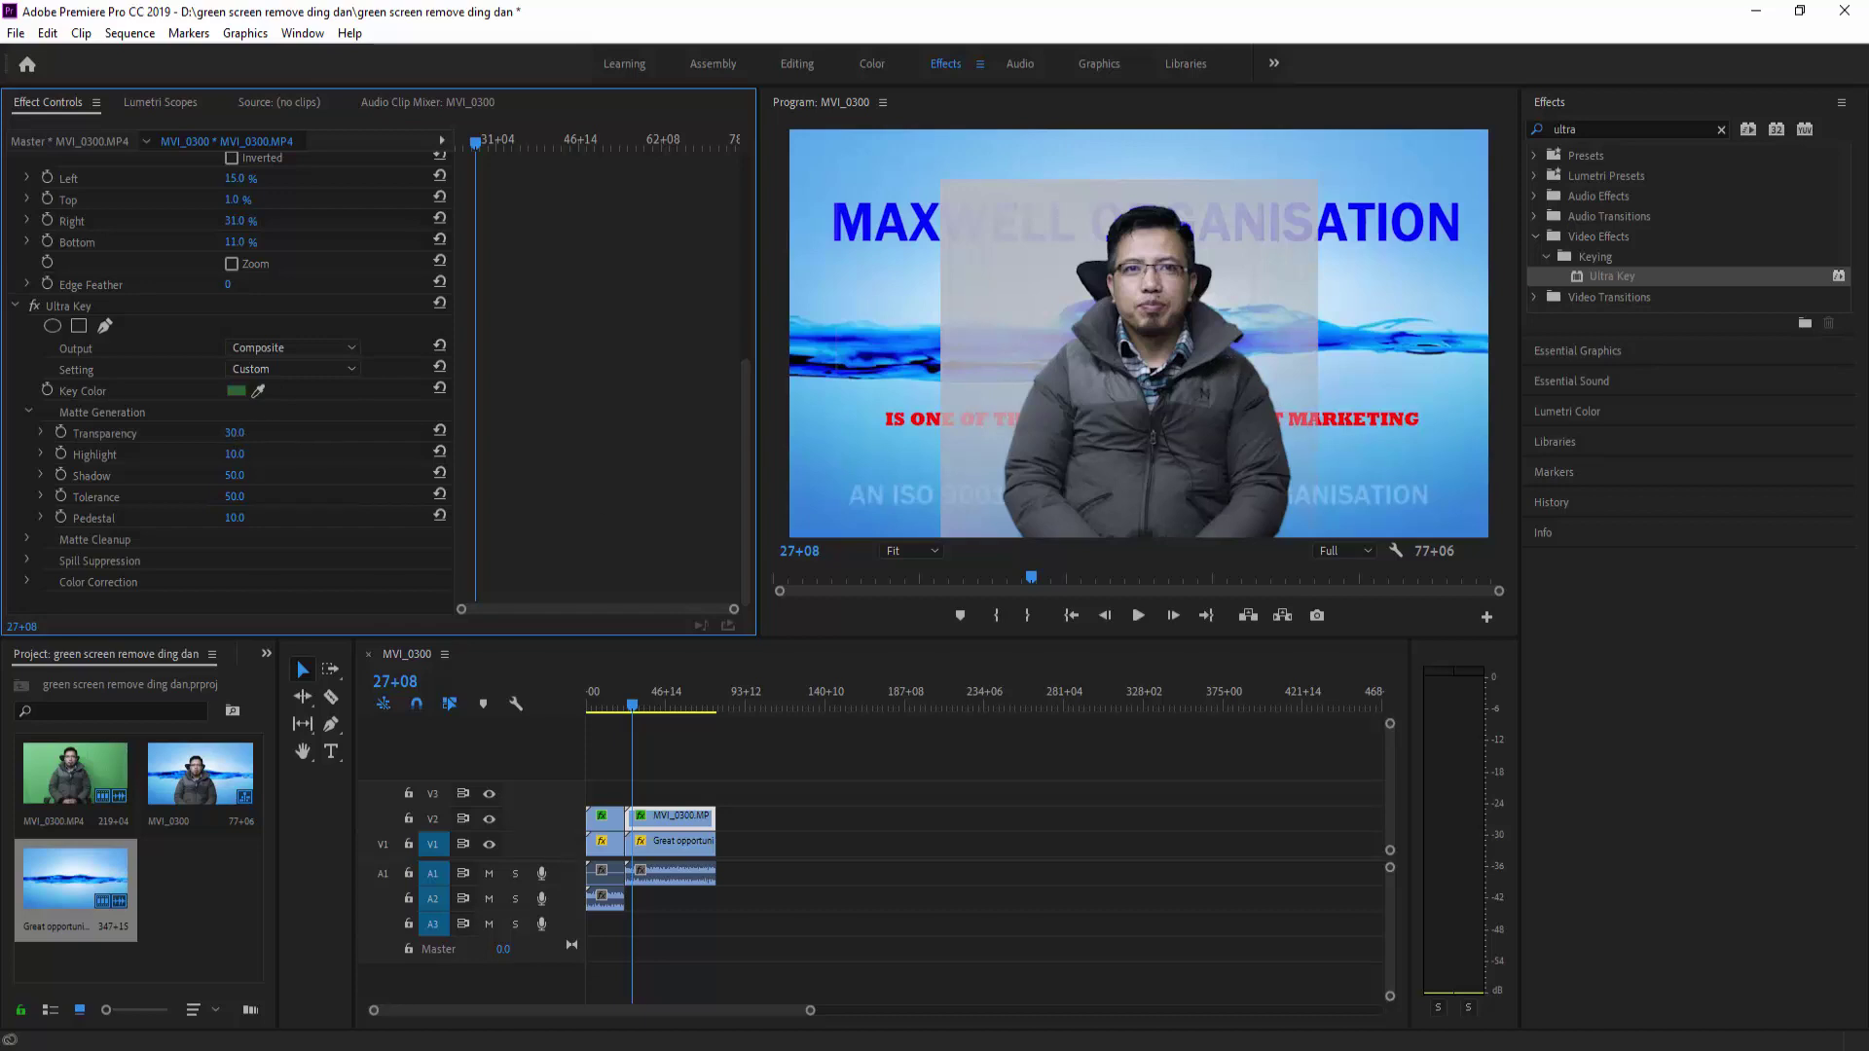
{"action": "left_click_drag", "start_coordinate": [235, 432], "coordinate": [294, 483]}
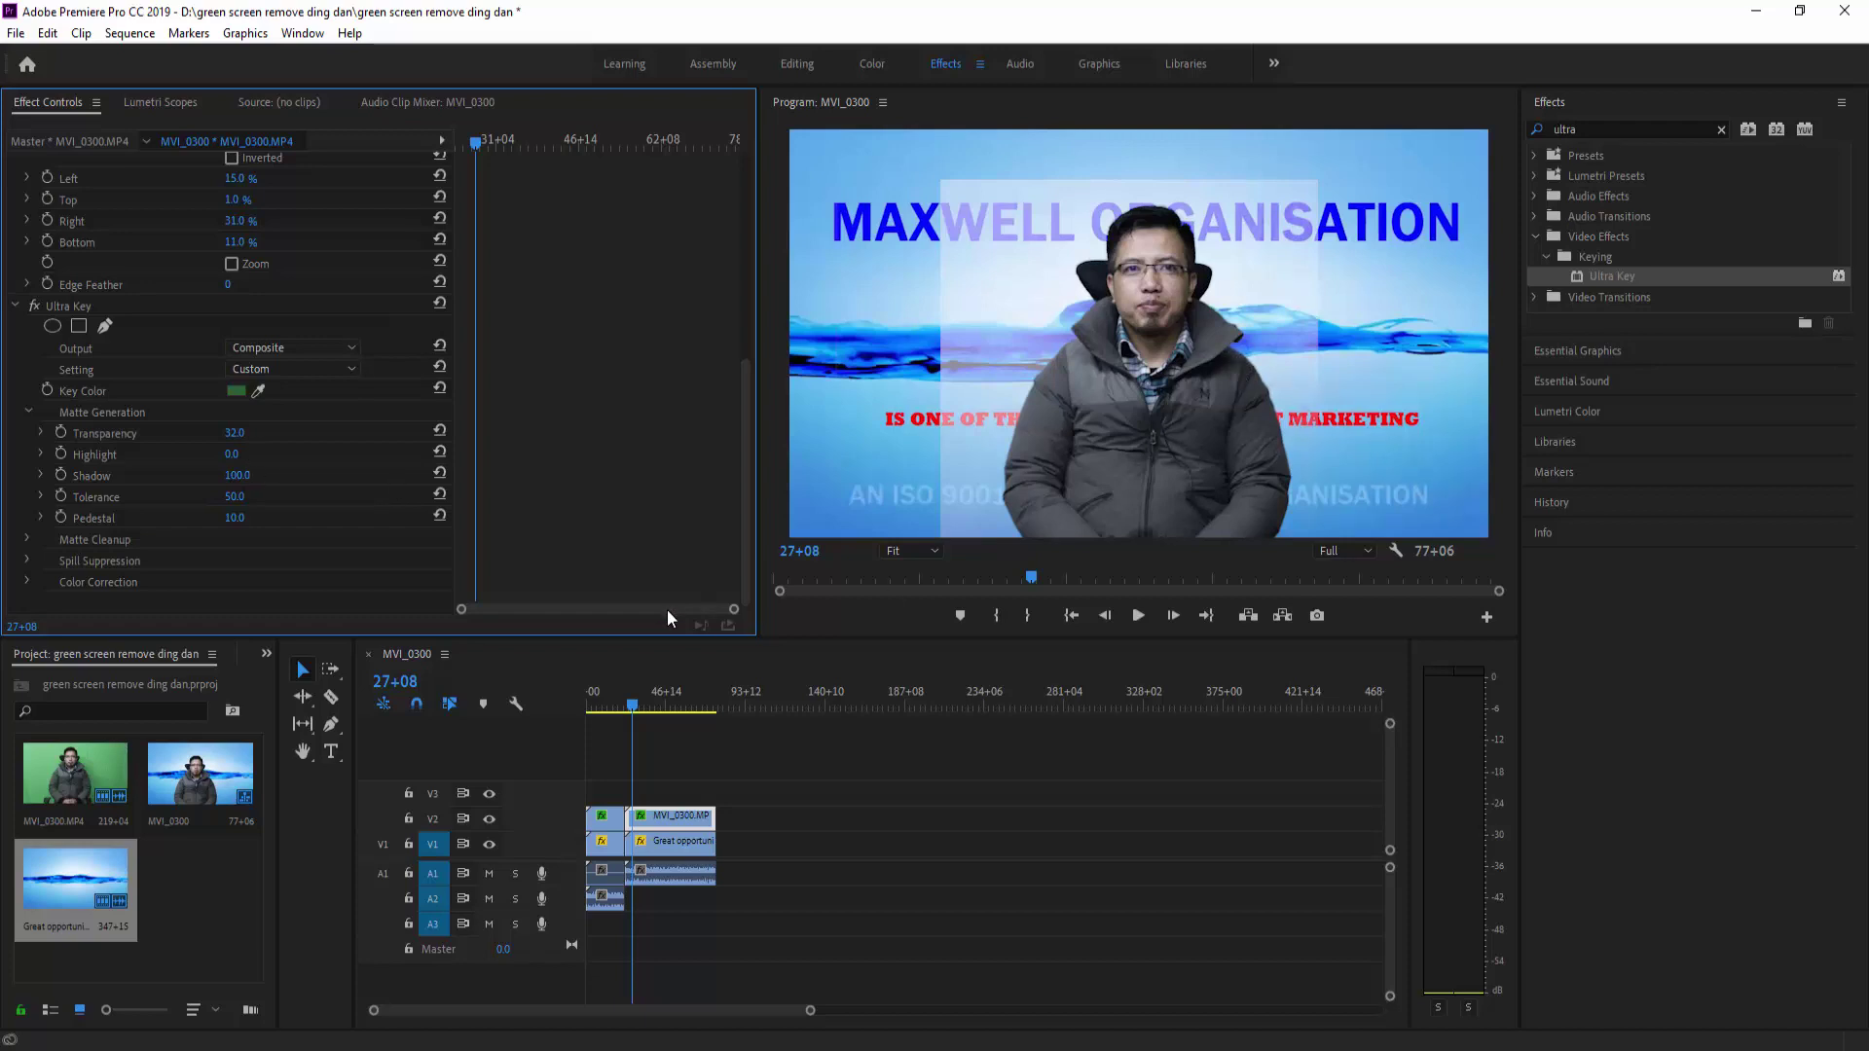
{"action": "mouse_move", "coordinate": [234, 498]}
{"action": "left_mouse_down"}
{"action": "mouse_move", "coordinate": [284, 498]}
{"action": "mouse_move", "coordinate": [186, 498]}
{"action": "mouse_move", "coordinate": [251, 520]}
{"action": "left_mouse_up"}
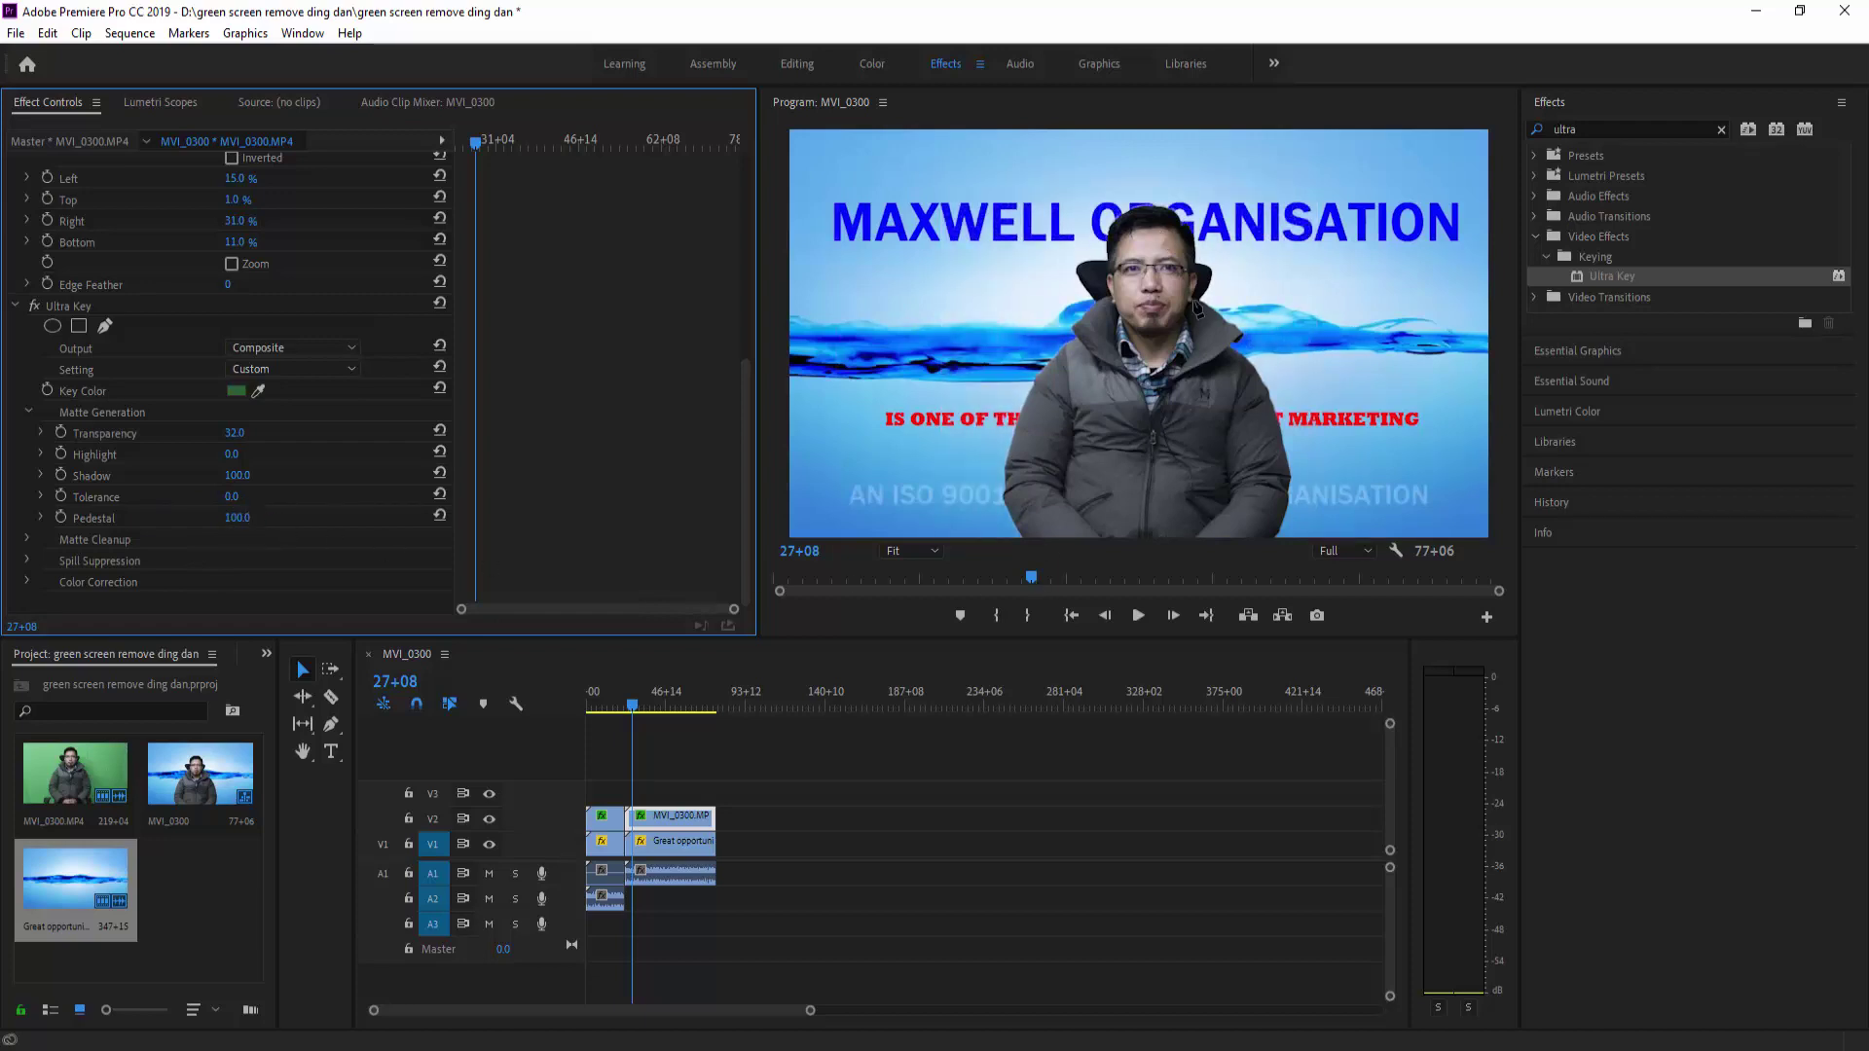
Step: Set Ultra Key's Matte Cleanup to Choke 0, Soften 0, Contrast 100 and Mid Point 100
{"action": "left_click", "coordinate": [26, 538]}
{"action": "scroll", "coordinate": [359, 581], "scroll_direction": "down", "scroll_amount": 2}
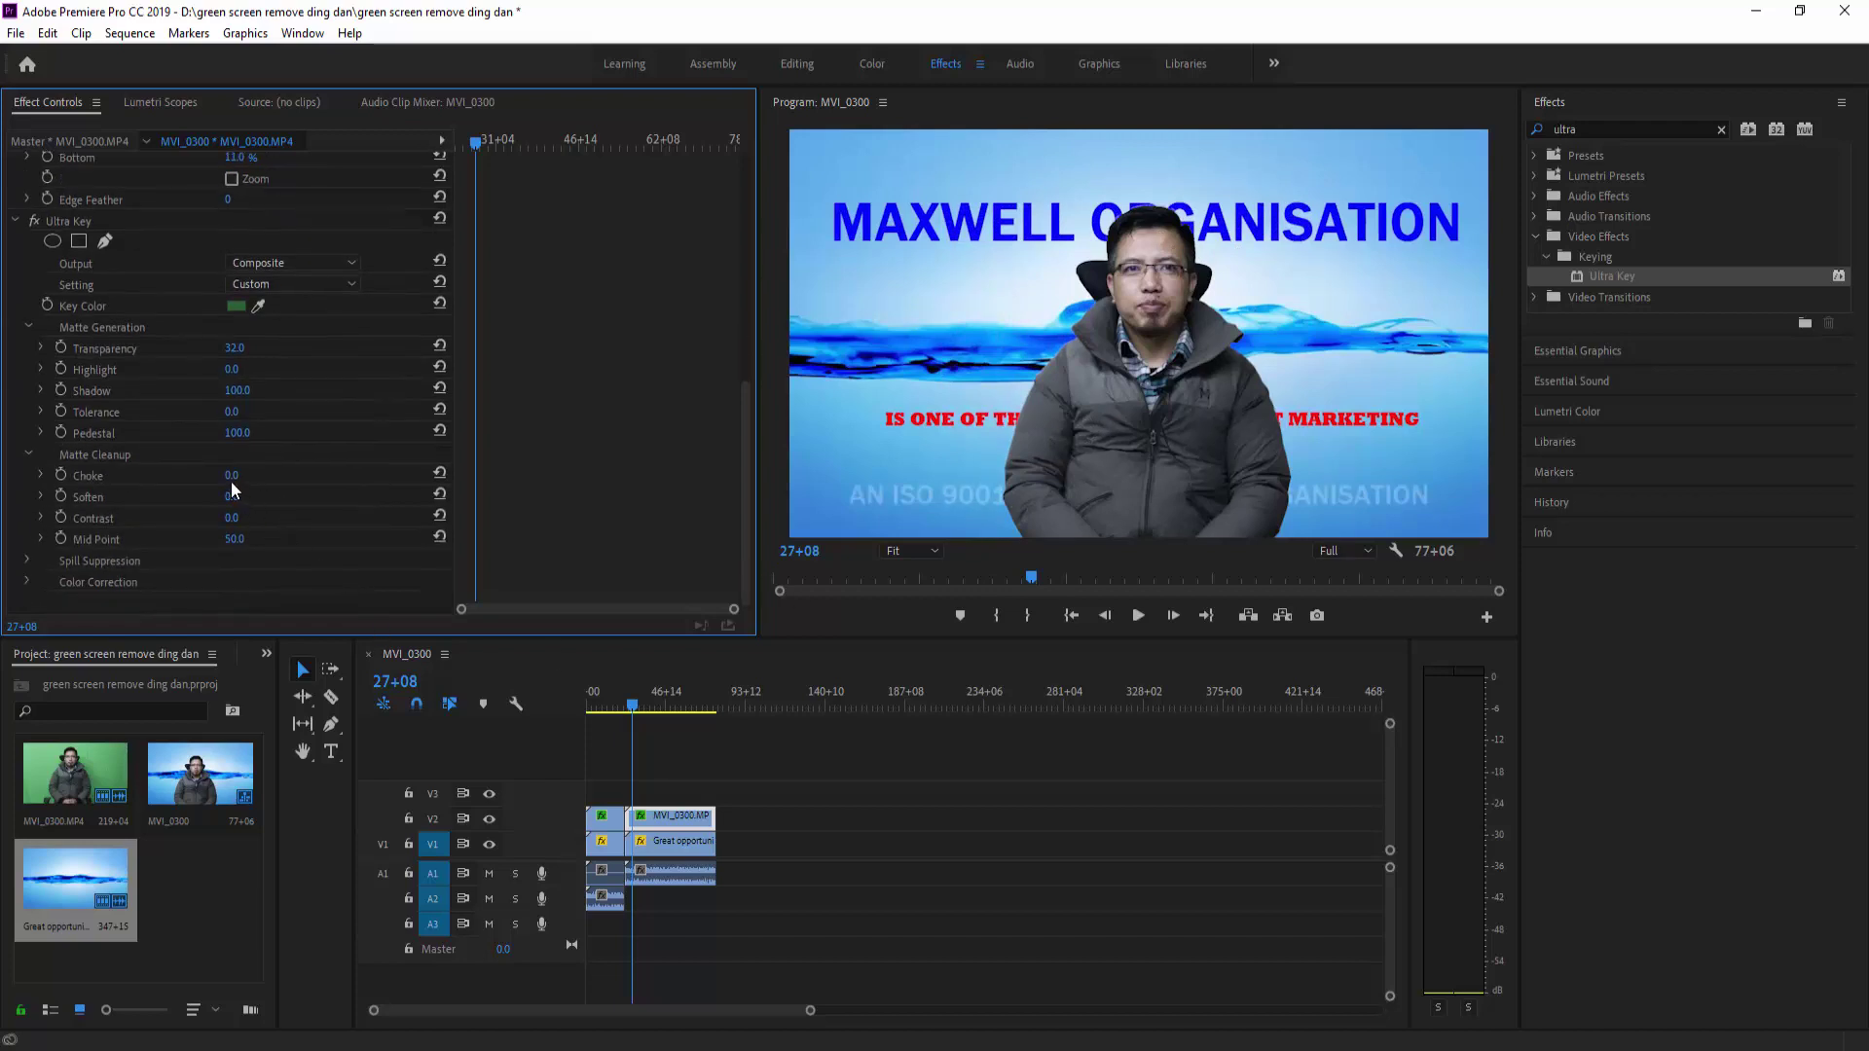
{"action": "left_click_drag", "start_coordinate": [231, 476], "coordinate": [327, 518]}
{"action": "left_click_drag", "start_coordinate": [230, 539], "coordinate": [292, 541]}
Step: Set Ultra Key's Color Correction to Saturation 115, Hue 0 and Luminance 120
{"action": "left_click", "coordinate": [26, 582]}
{"action": "scroll", "coordinate": [127, 568], "scroll_direction": "down", "scroll_amount": 2}
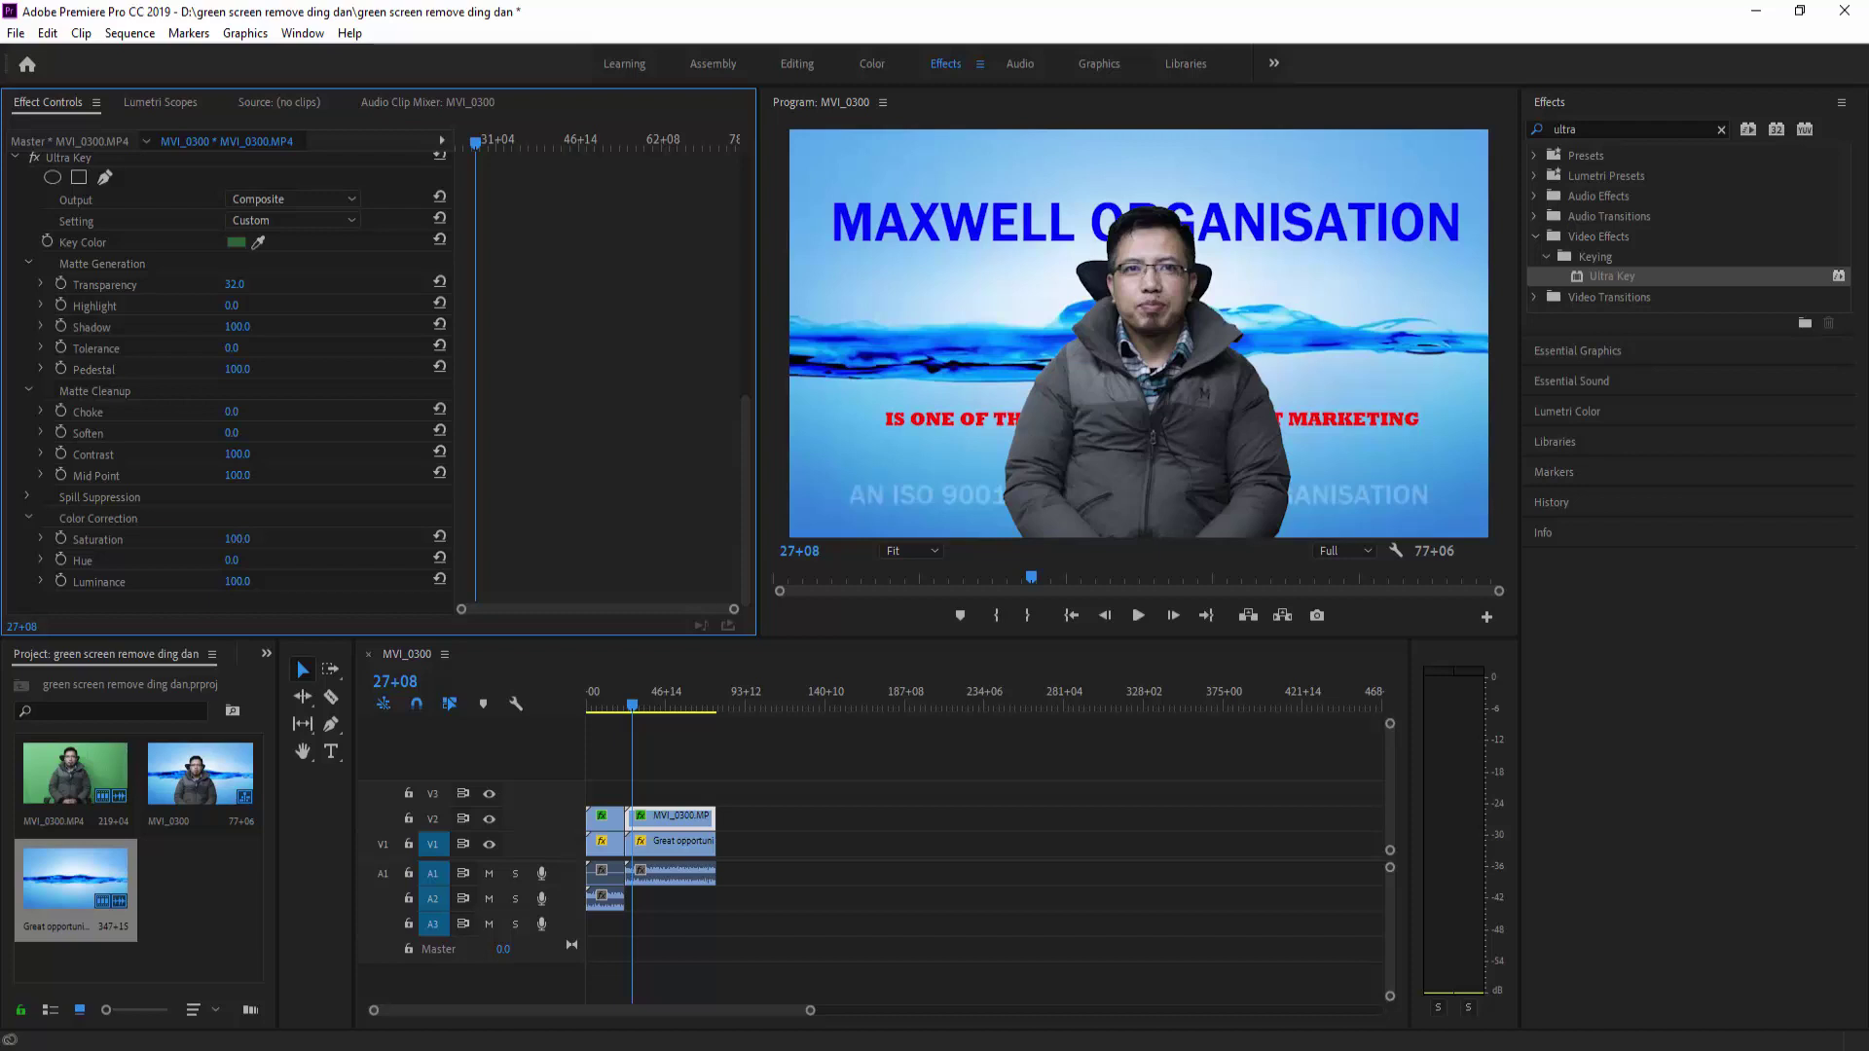
{"action": "left_click_drag", "start_coordinate": [237, 538], "coordinate": [88, 538]}
{"action": "left_click_drag", "start_coordinate": [237, 538], "coordinate": [322, 538]}
{"action": "left_click_drag", "start_coordinate": [237, 539], "coordinate": [244, 538]}
{"action": "left_click_drag", "start_coordinate": [230, 561], "coordinate": [171, 561]}
{"action": "left_click_drag", "start_coordinate": [236, 561], "coordinate": [302, 561]}
{"action": "left_click_drag", "start_coordinate": [235, 582], "coordinate": [245, 582]}
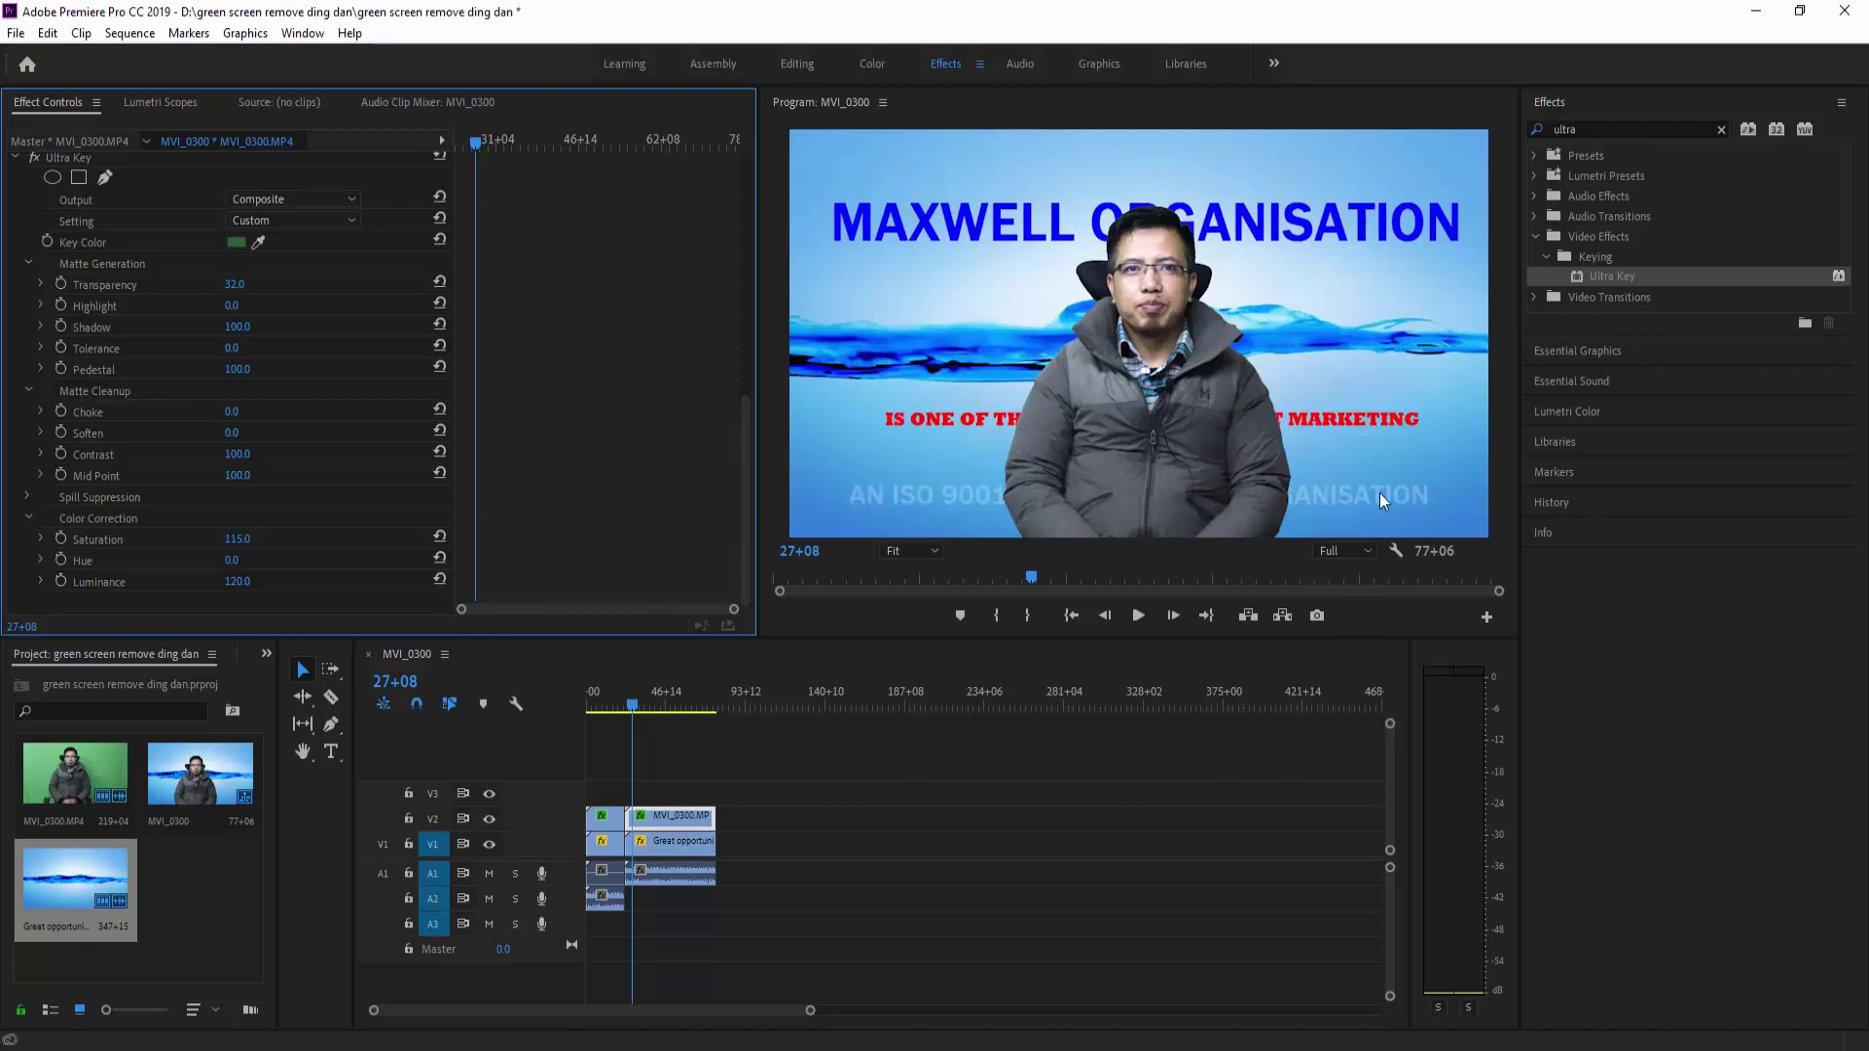
Step: Clear the search text in the effects list so that all effect folders can be browsed
{"action": "left_click", "coordinate": [1536, 237]}
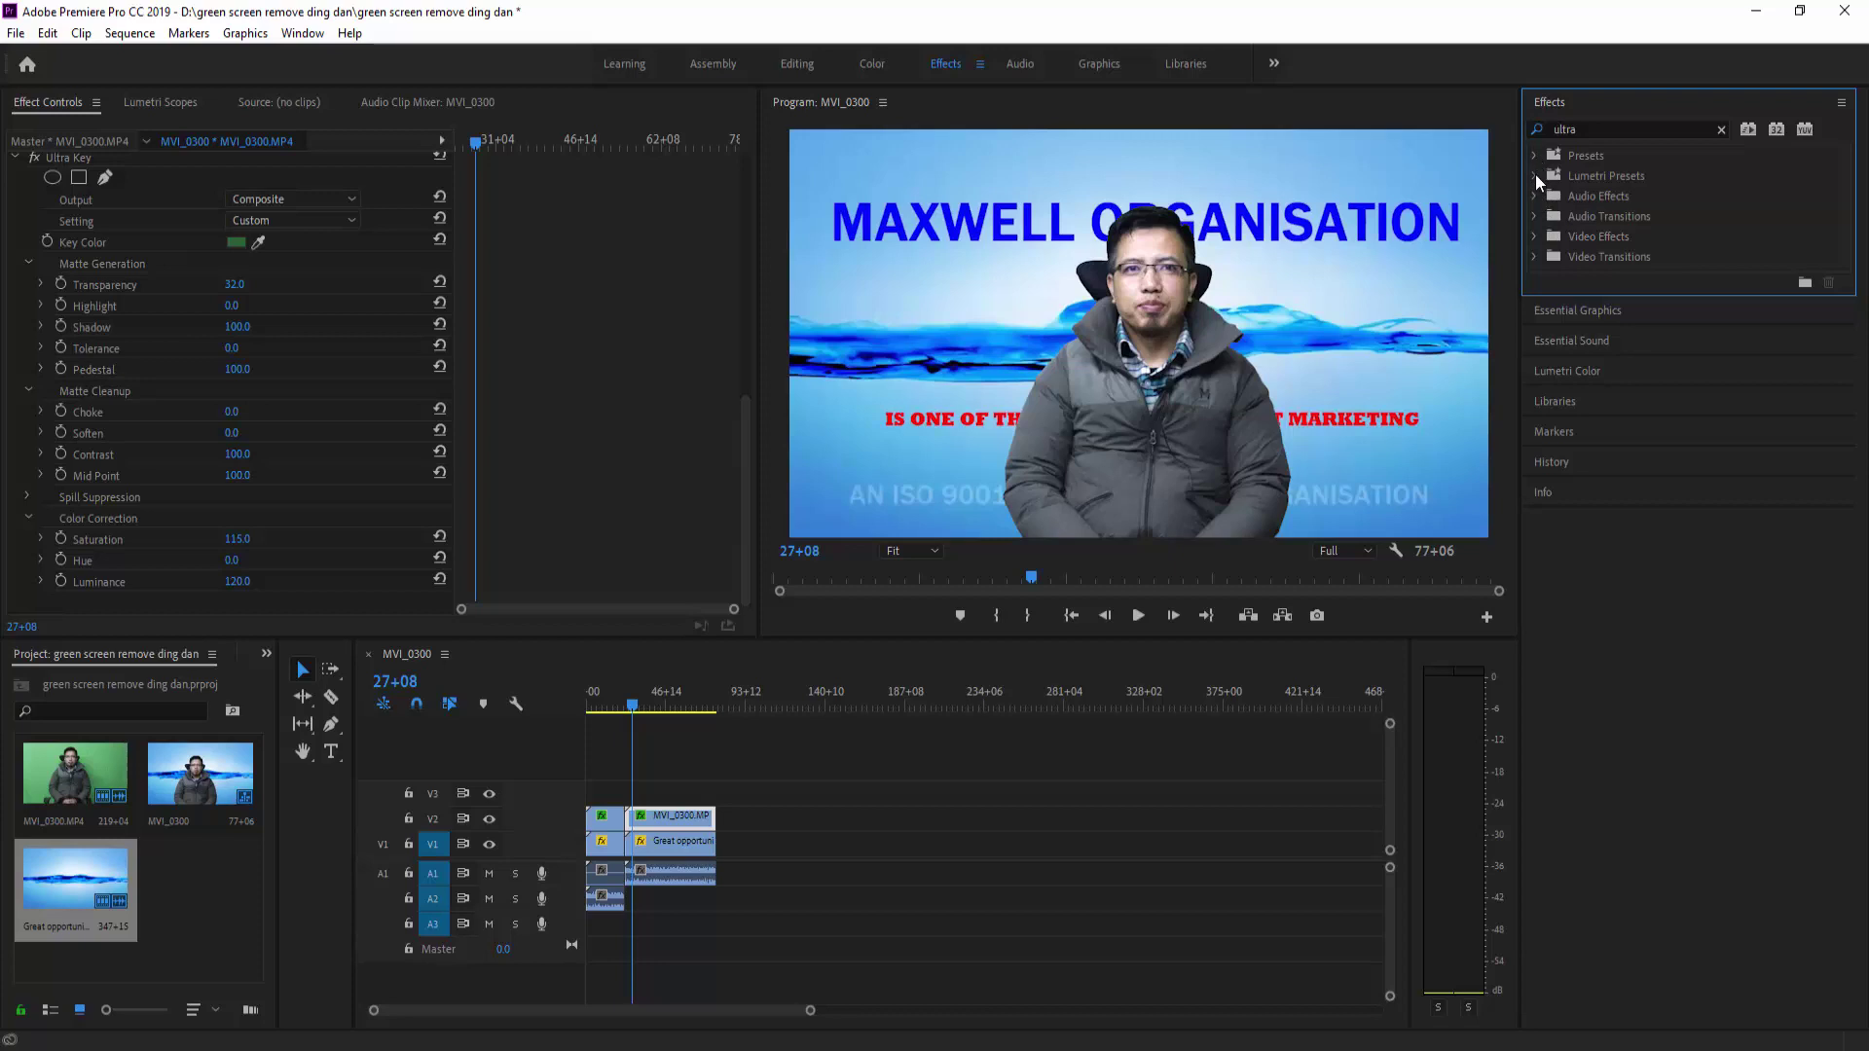
{"action": "double_click", "coordinate": [1562, 128]}
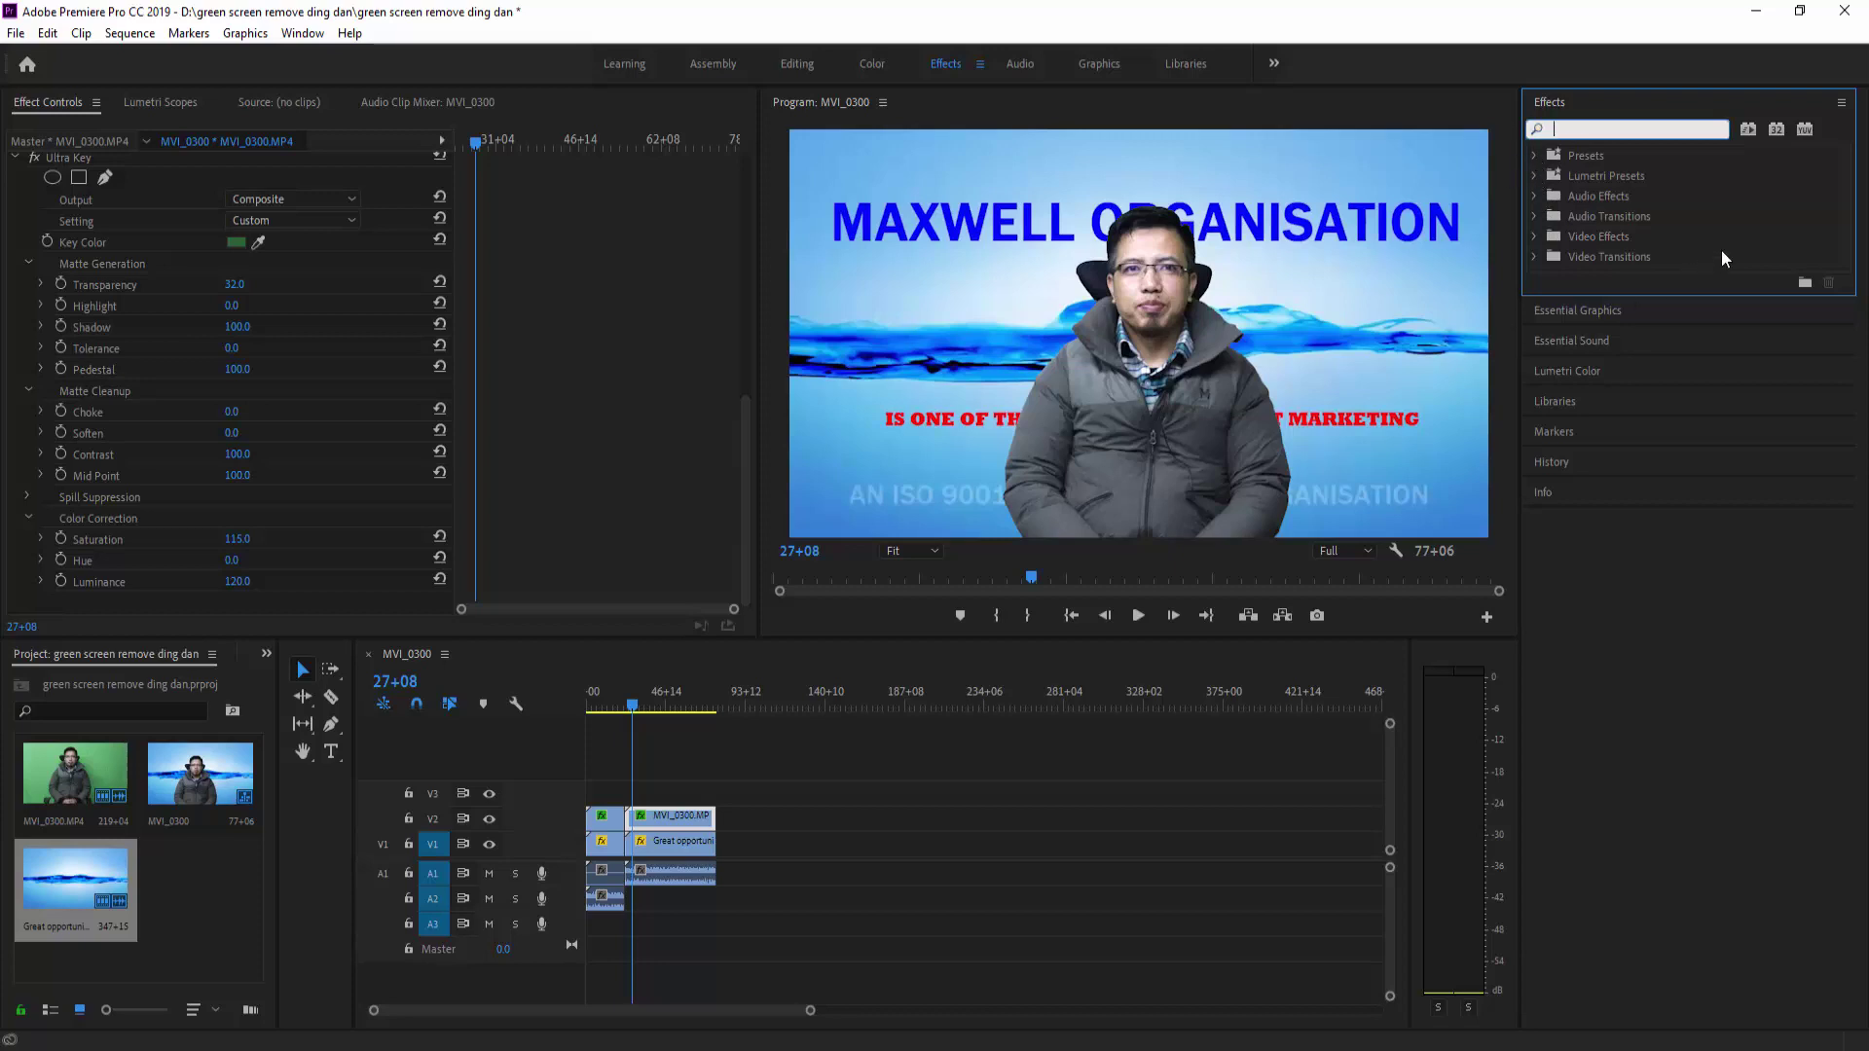
{"action": "key", "text": "BackSpace"}
Step: Look through the effect folders under Presets, including Bevel Edges, and collapse the Presets group again
{"action": "left_click", "coordinate": [1536, 156]}
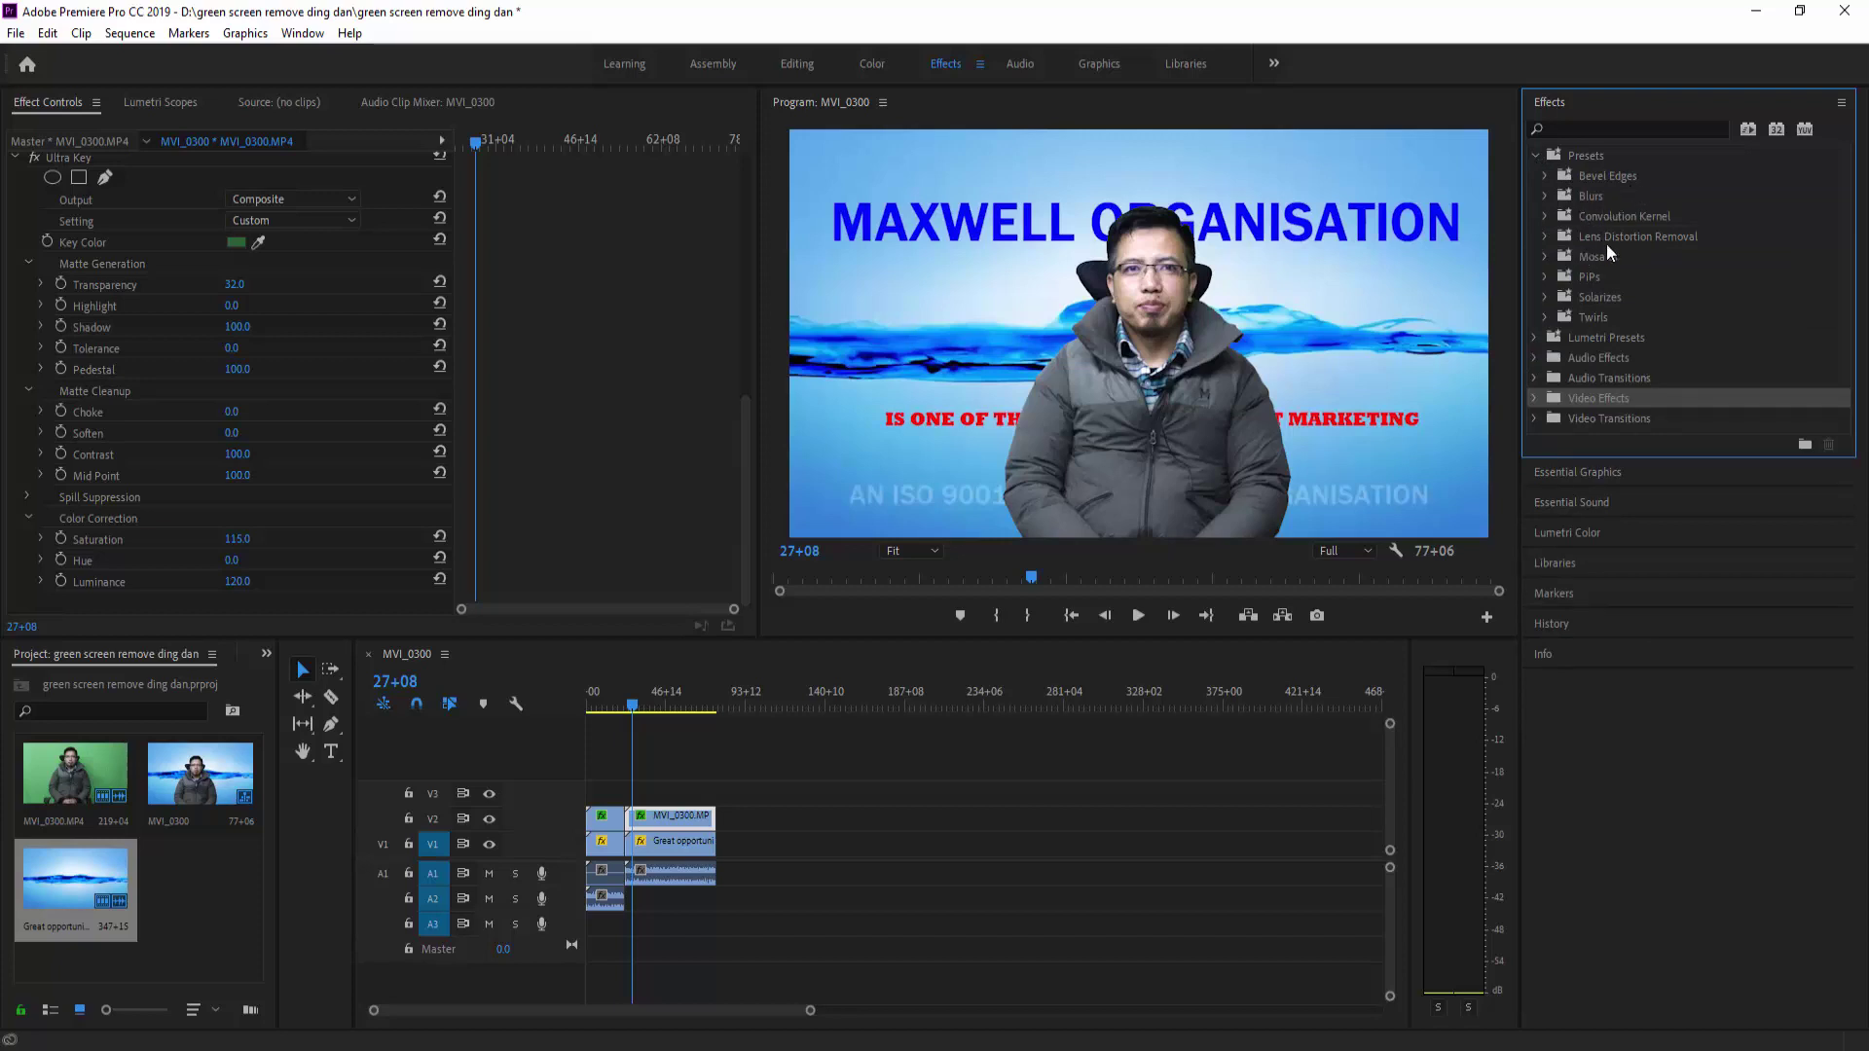
{"action": "left_click", "coordinate": [1543, 174]}
{"action": "left_click", "coordinate": [1544, 175]}
{"action": "left_click", "coordinate": [1543, 214]}
{"action": "left_click", "coordinate": [1544, 214]}
{"action": "left_click", "coordinate": [1545, 175]}
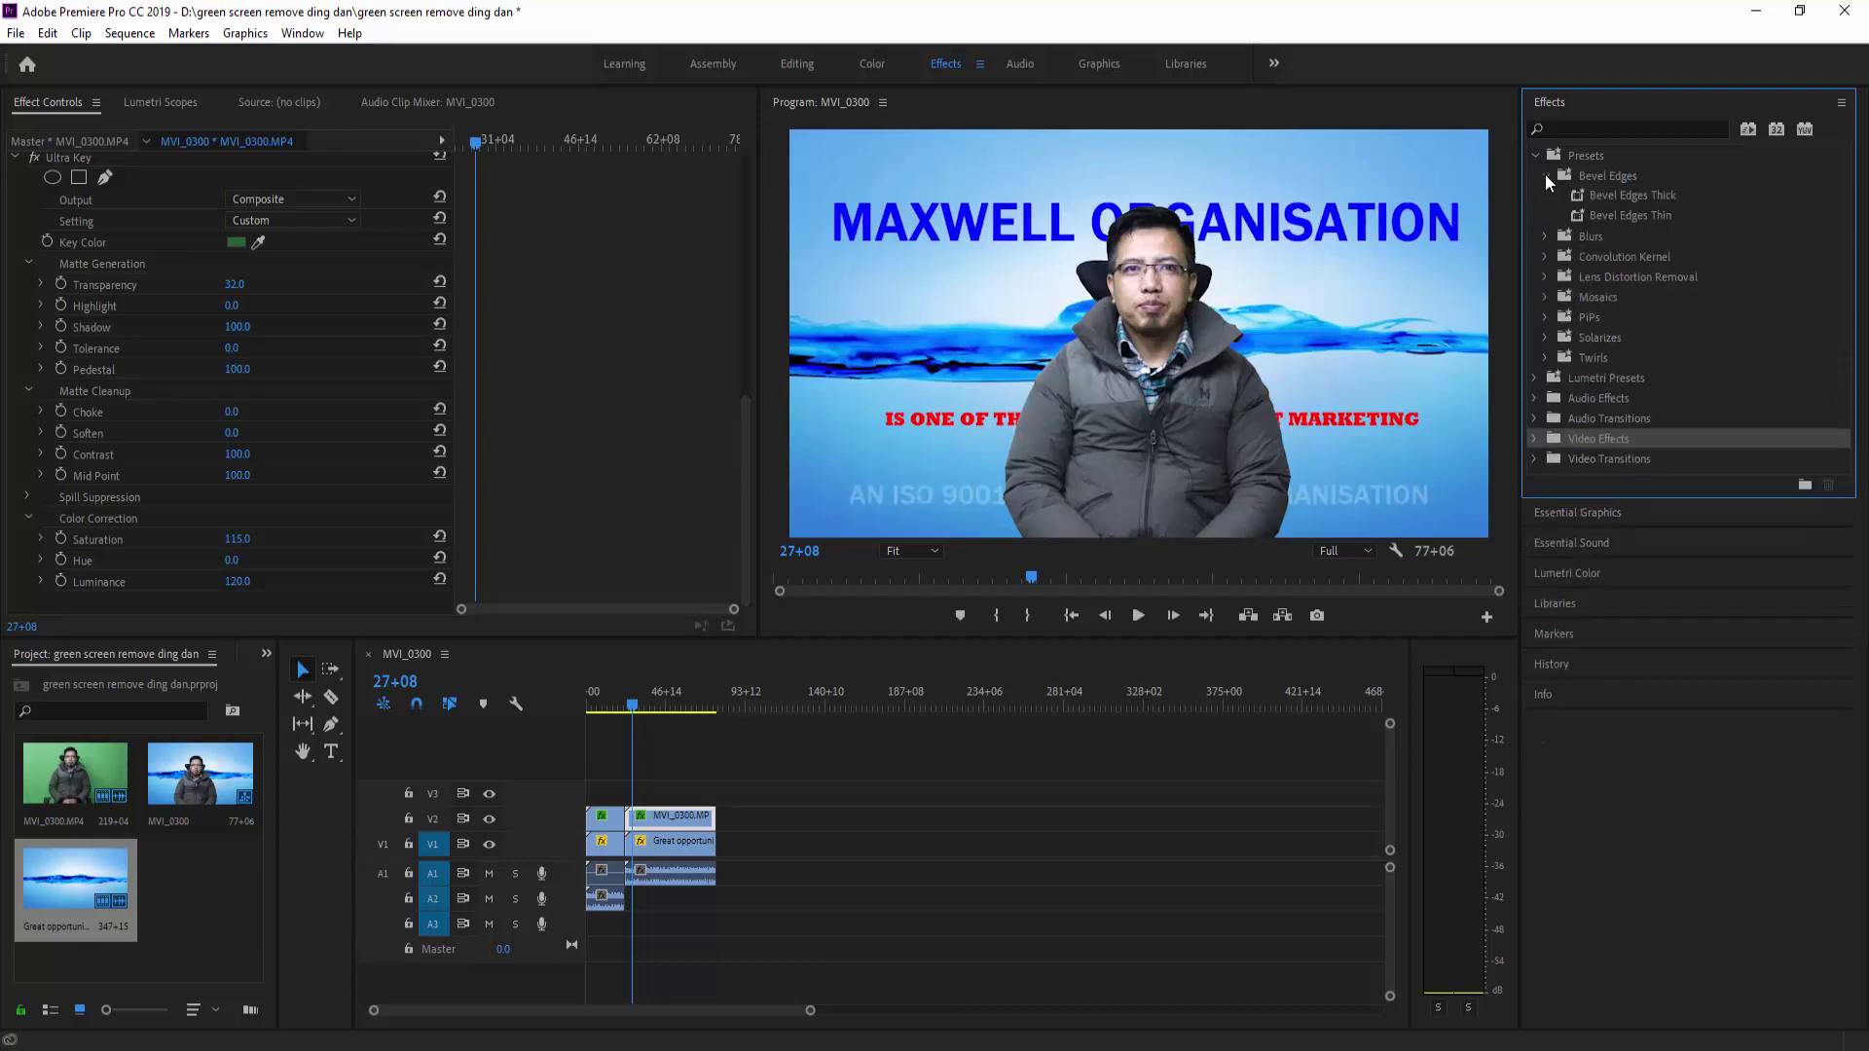
{"action": "left_click", "coordinate": [1536, 155]}
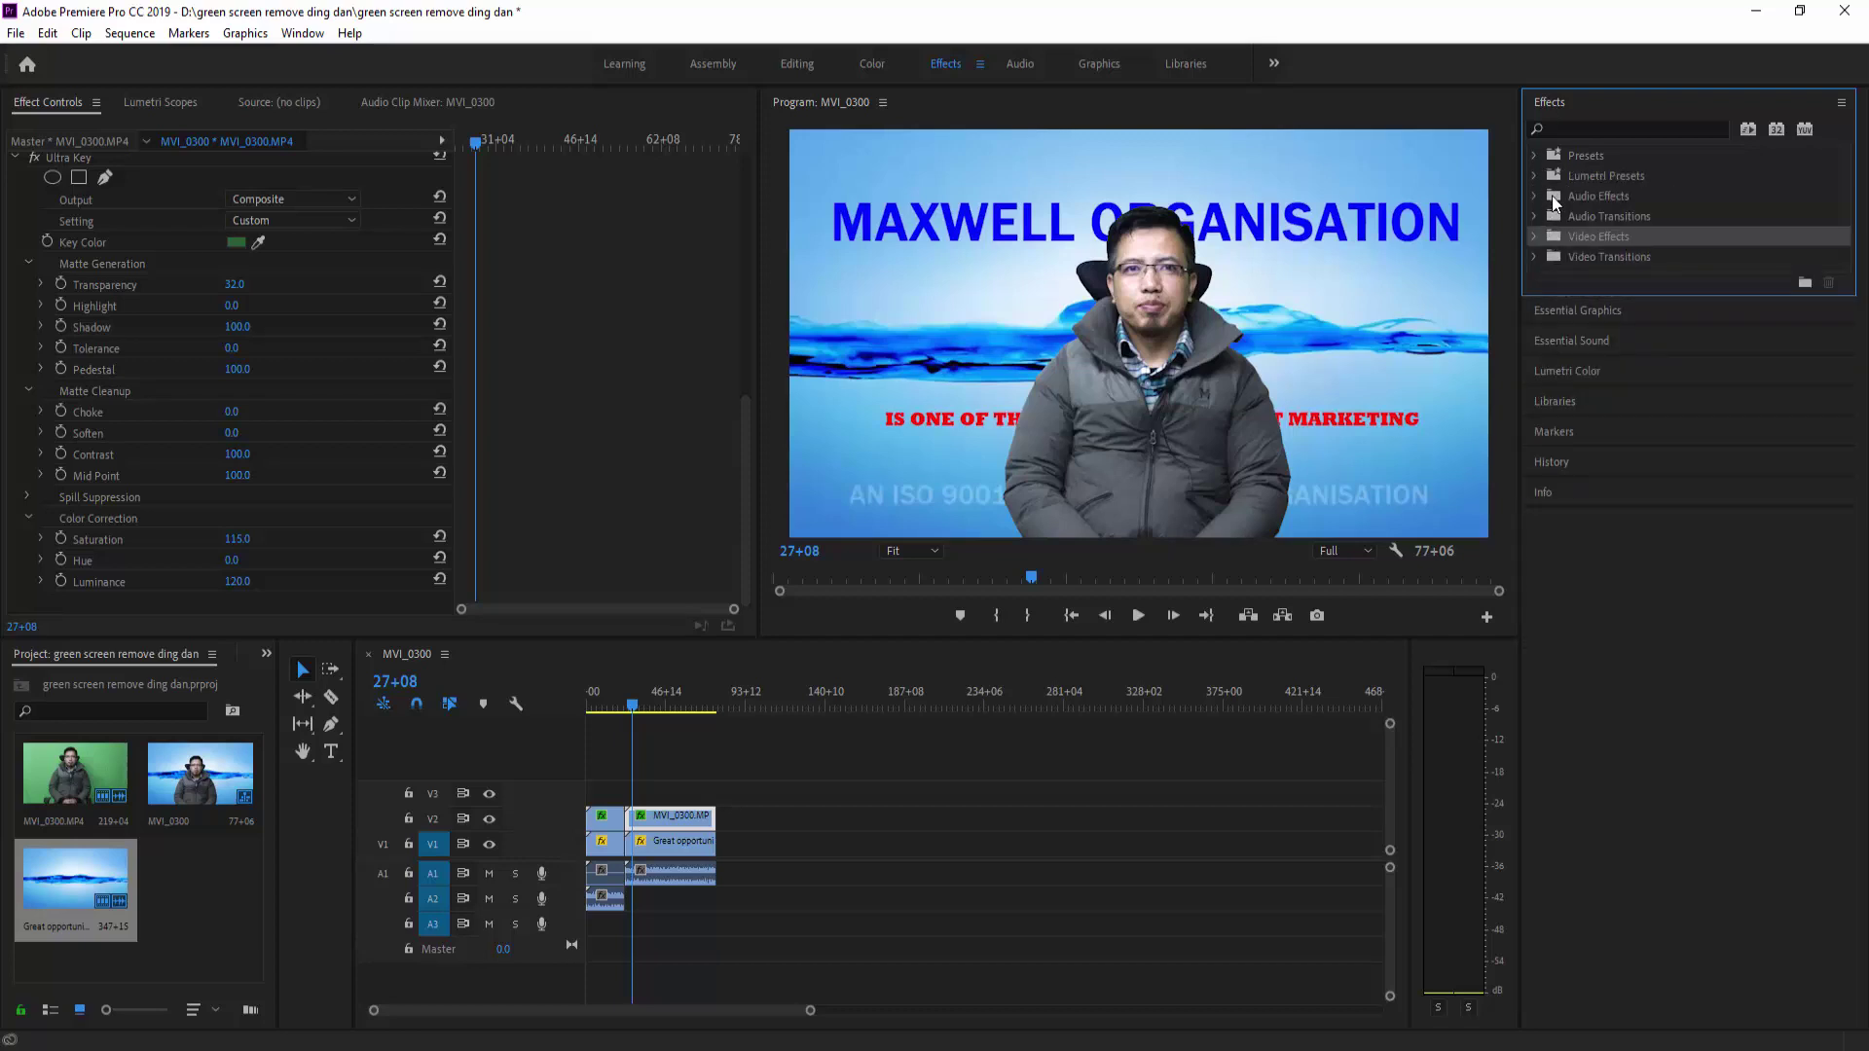
Step: Apply the Cinematic "2 Strip" Lumetri preset to the keyed MVI_0300.MP4 clip on track V2
{"action": "left_click", "coordinate": [1533, 175]}
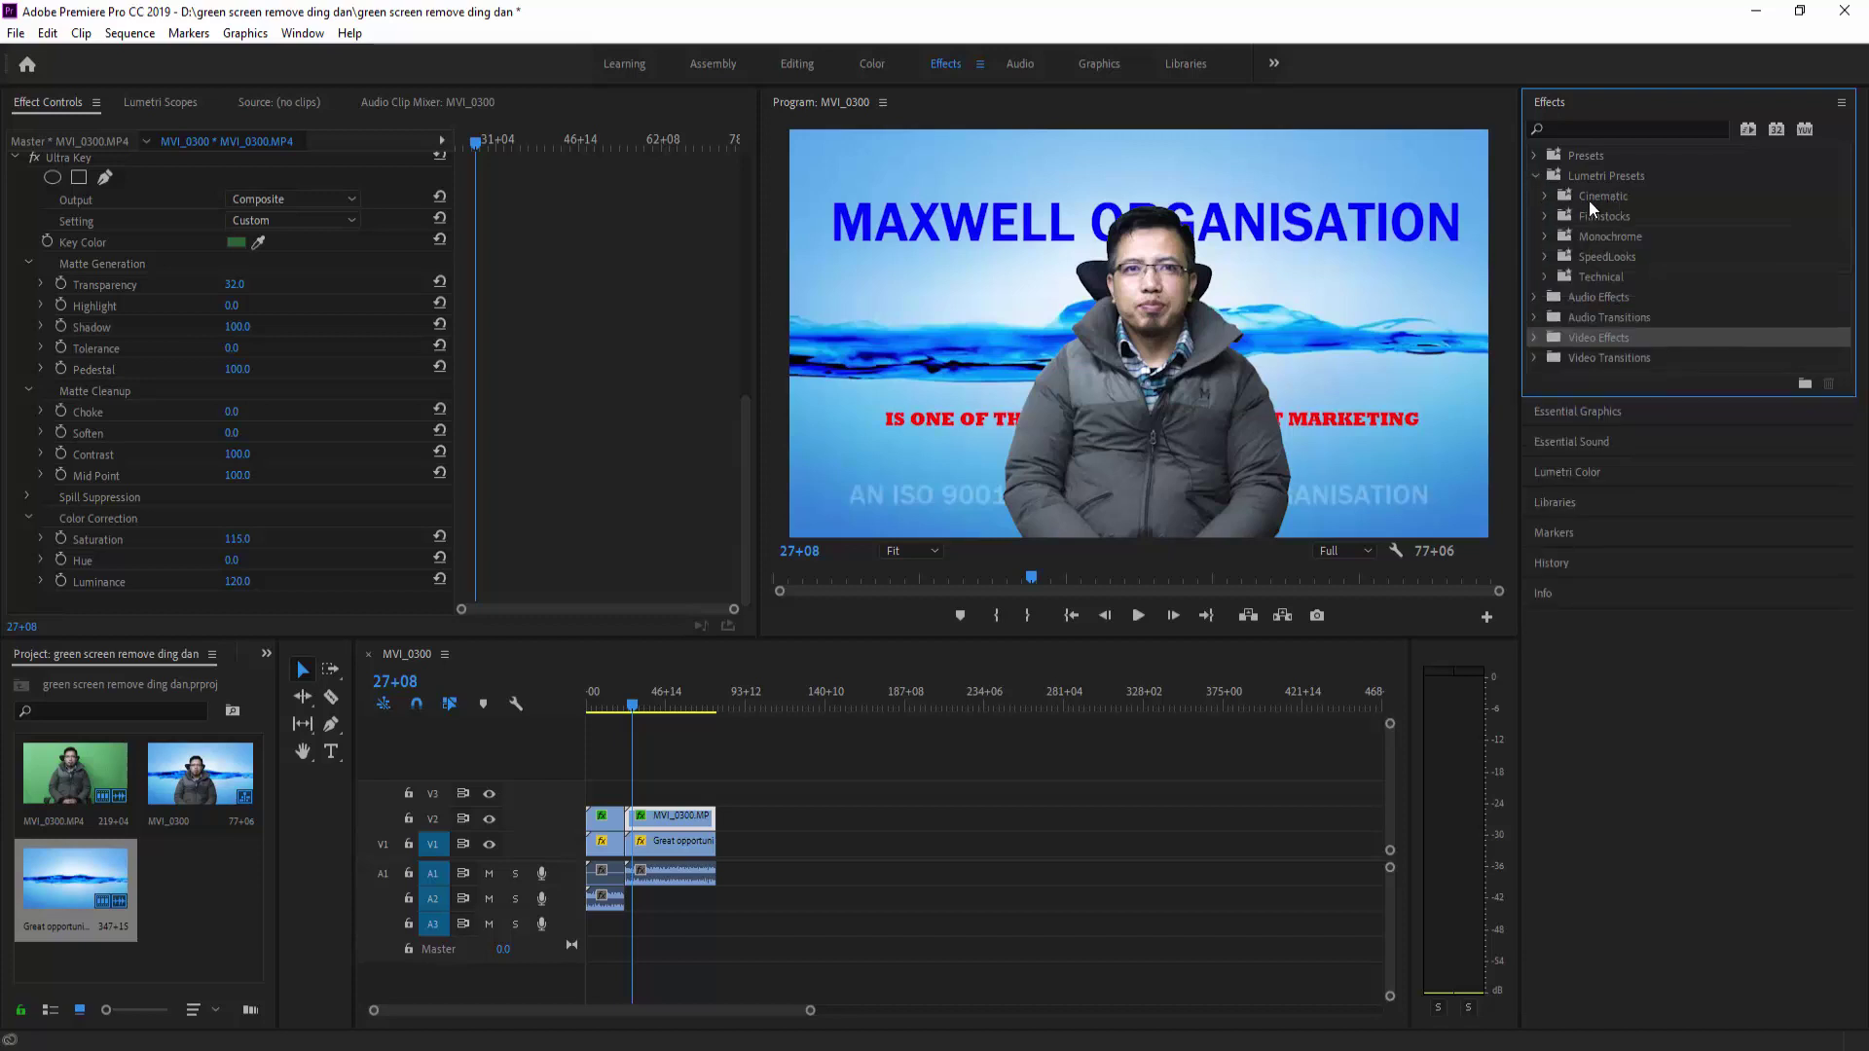
{"action": "left_click", "coordinate": [1544, 196]}
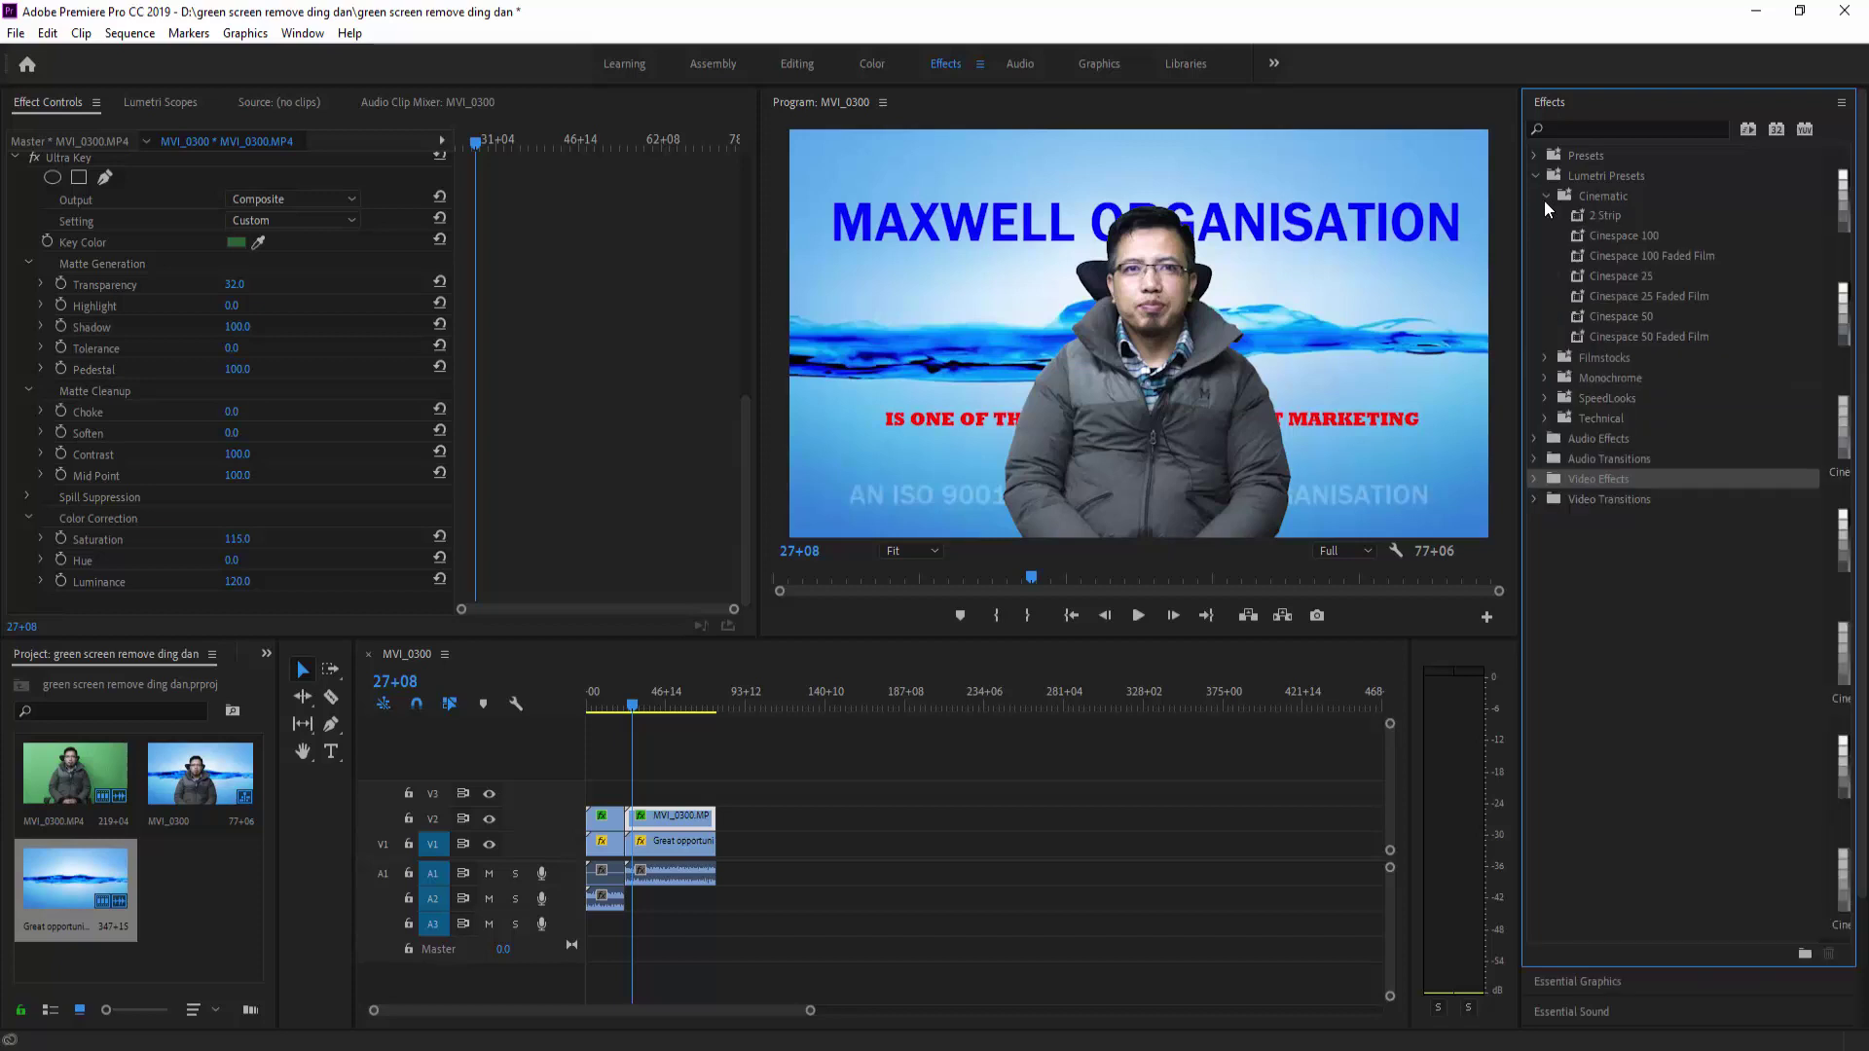
{"action": "left_click_drag", "start_coordinate": [1606, 219], "coordinate": [680, 819]}
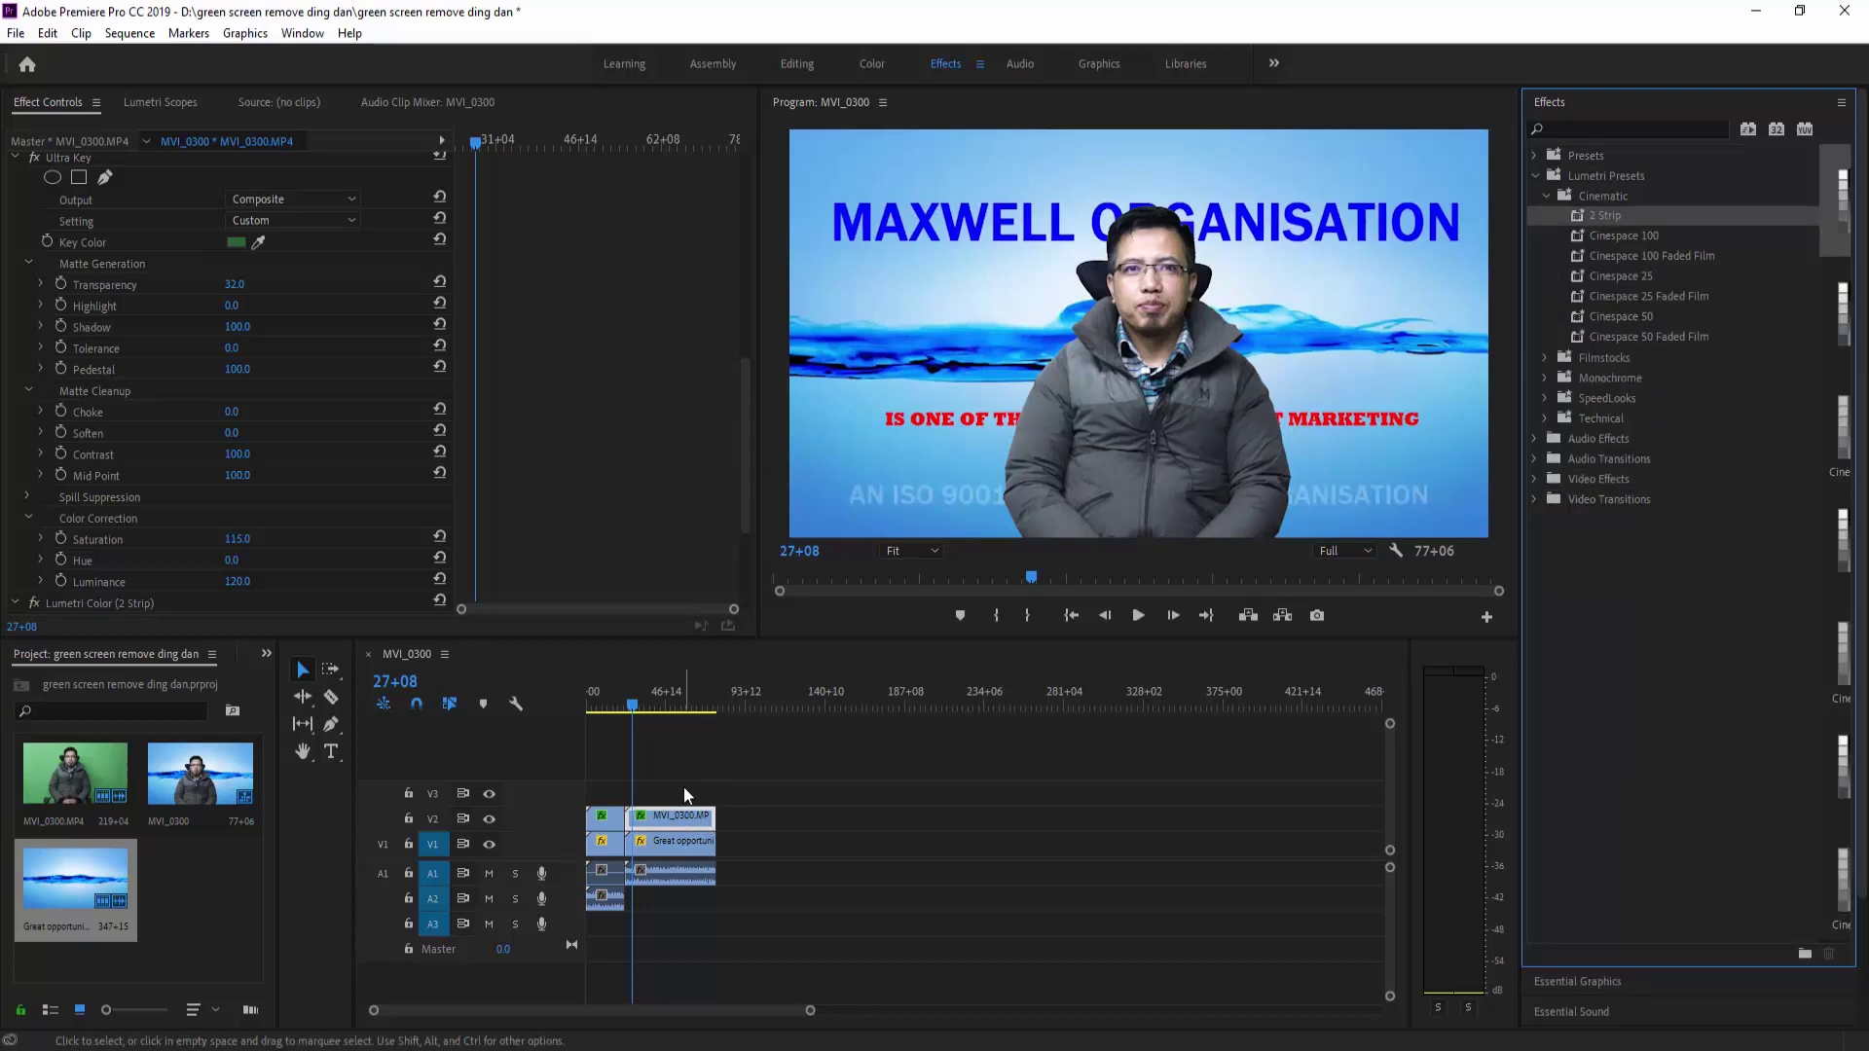
Step: Set the Lumetri Color effect's white balance to Temperature -45 and Tint 37
{"action": "scroll", "coordinate": [327, 575], "scroll_direction": "down", "scroll_amount": 5}
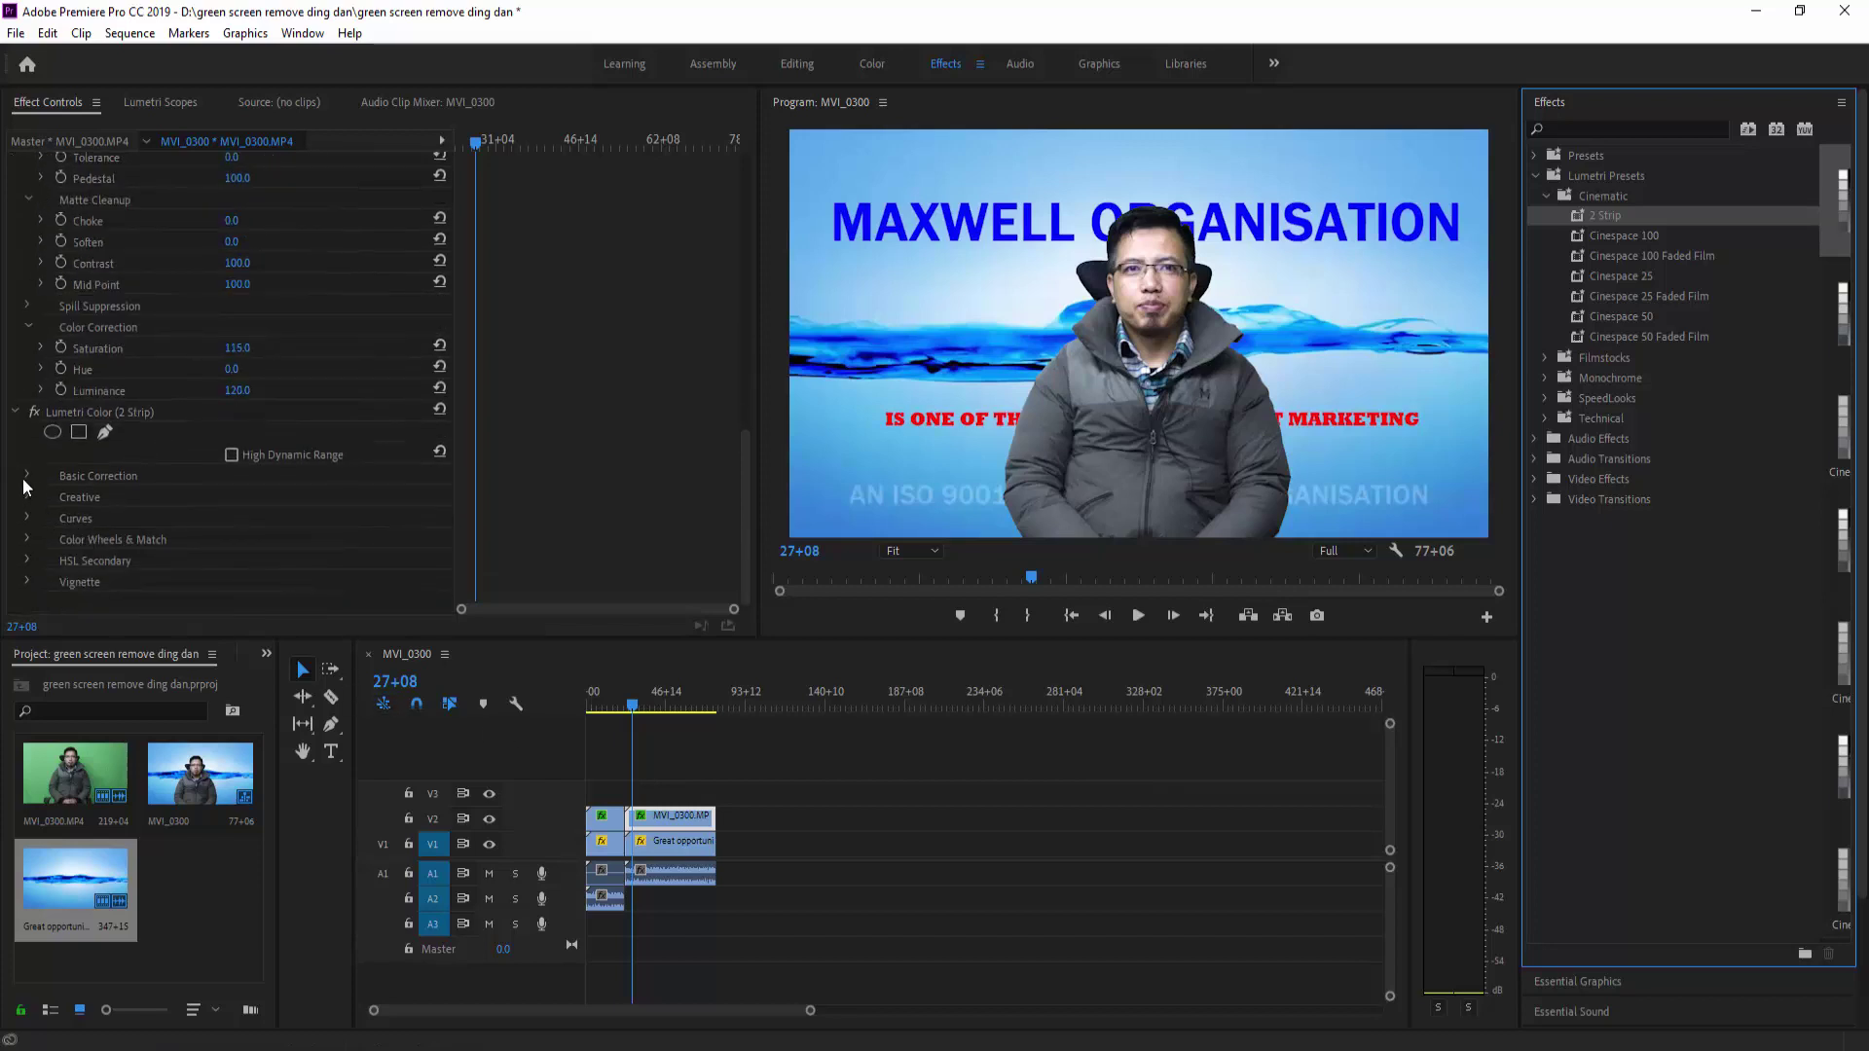
{"action": "left_click", "coordinate": [26, 475]}
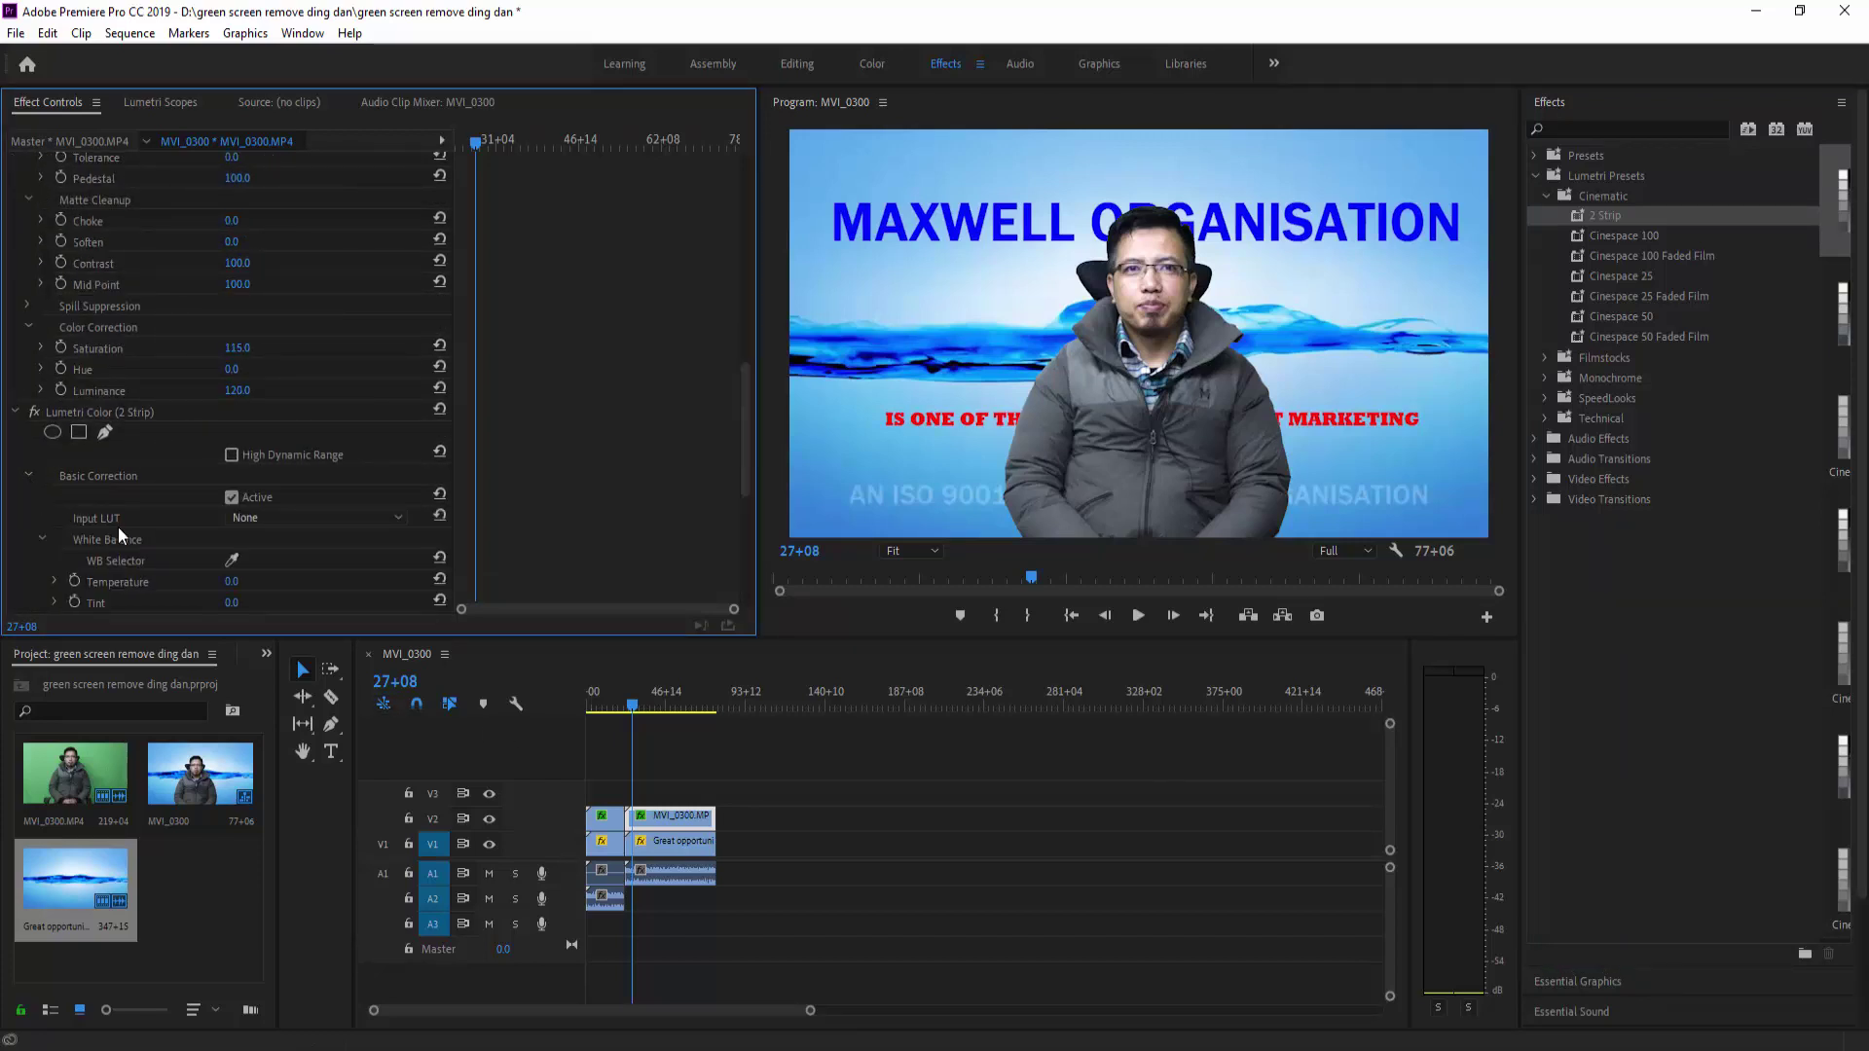
{"action": "scroll", "coordinate": [222, 512], "scroll_direction": "down", "scroll_amount": 4}
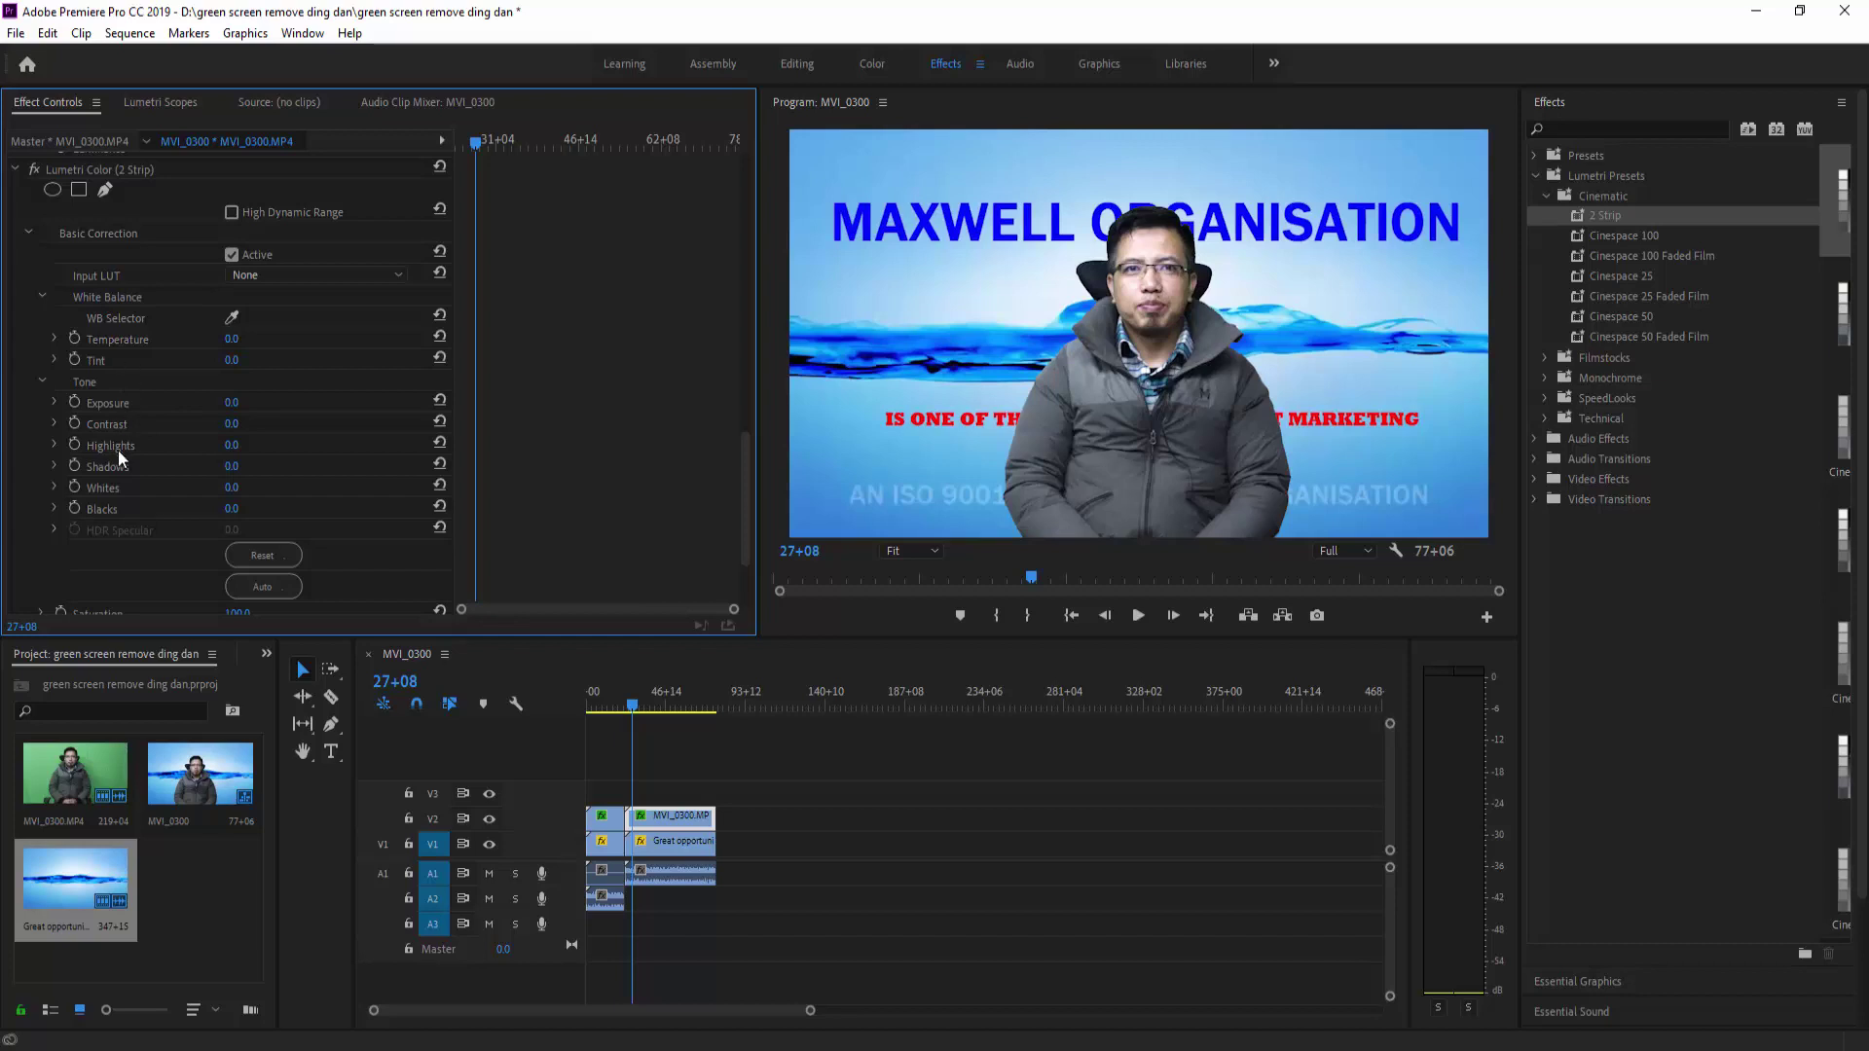
{"action": "left_click_drag", "start_coordinate": [231, 339], "coordinate": [180, 339]}
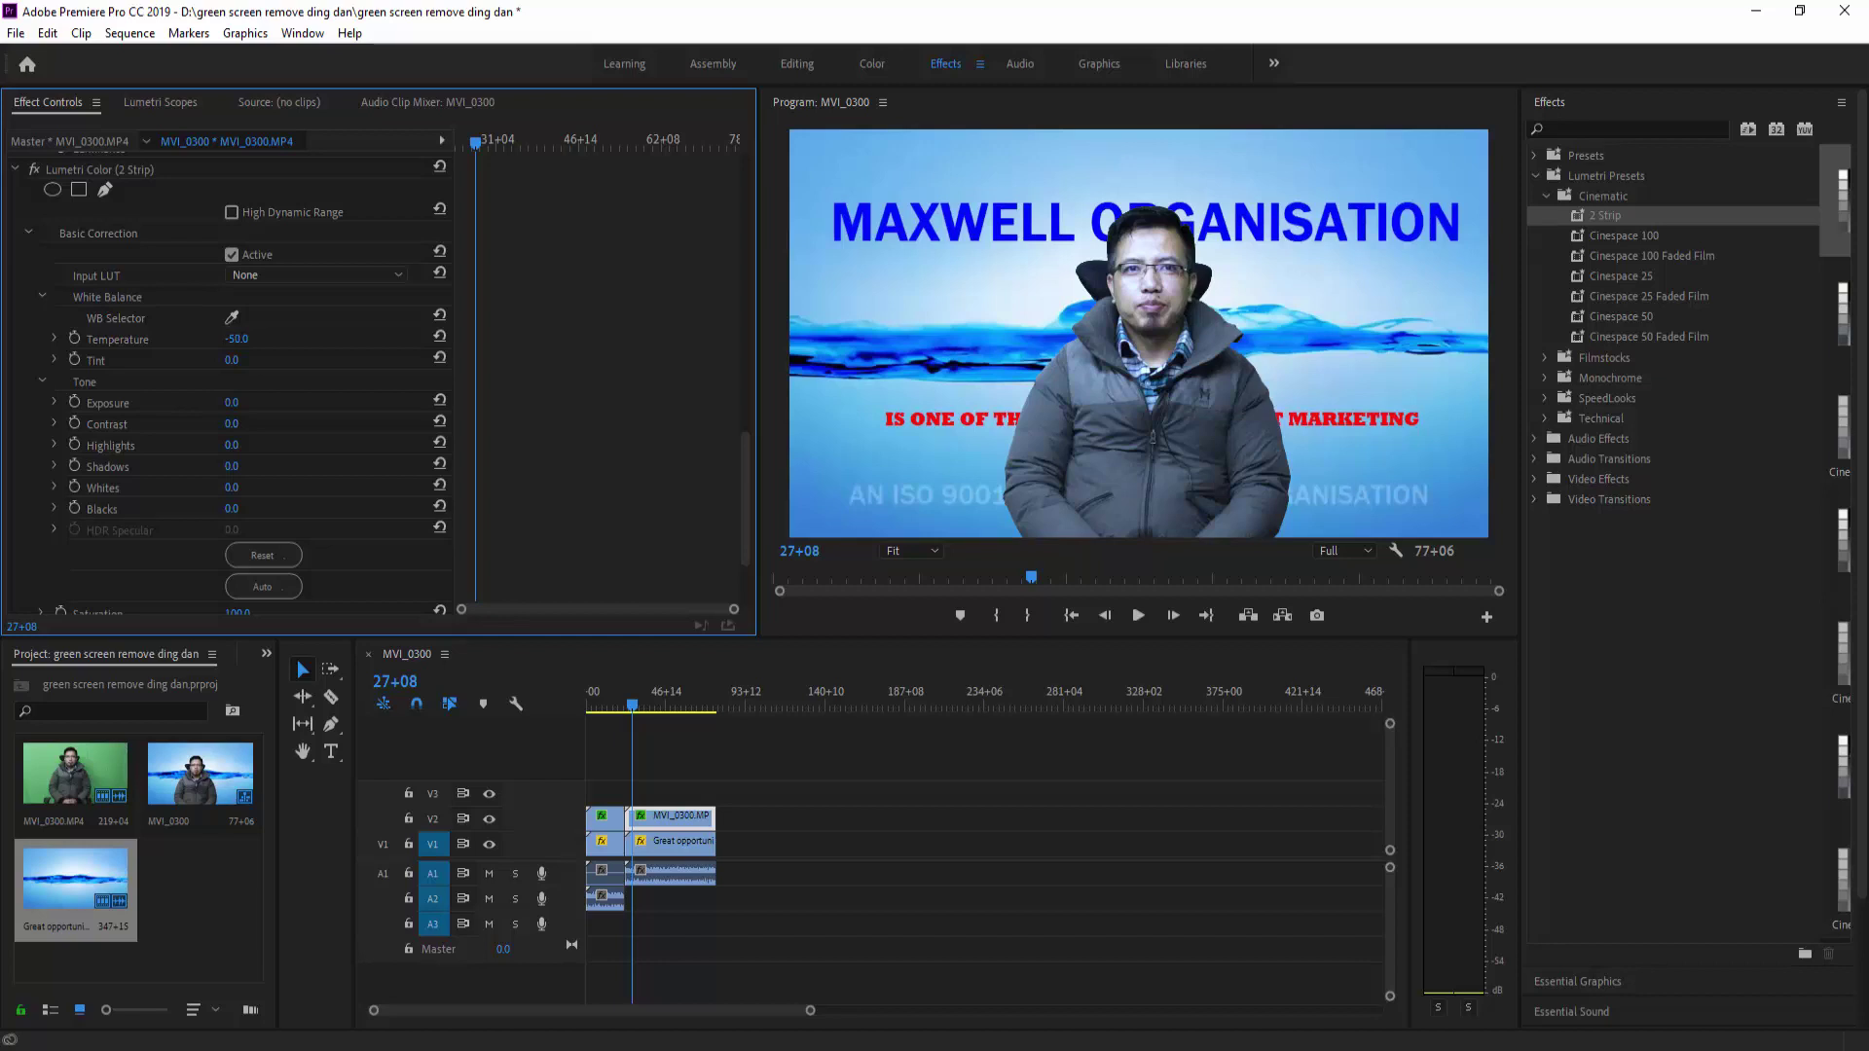
{"action": "mouse_move", "coordinate": [232, 360]}
{"action": "left_mouse_down"}
{"action": "mouse_move", "coordinate": [267, 360]}
{"action": "mouse_move", "coordinate": [241, 339]}
{"action": "left_mouse_up"}
Step: Set the Lumetri Tone values to Exposure 0, Contrast 2, Highlights 4, Shadows 14, Whites 5 and Blacks 39
{"action": "left_click_drag", "start_coordinate": [230, 402], "coordinate": [230, 402]}
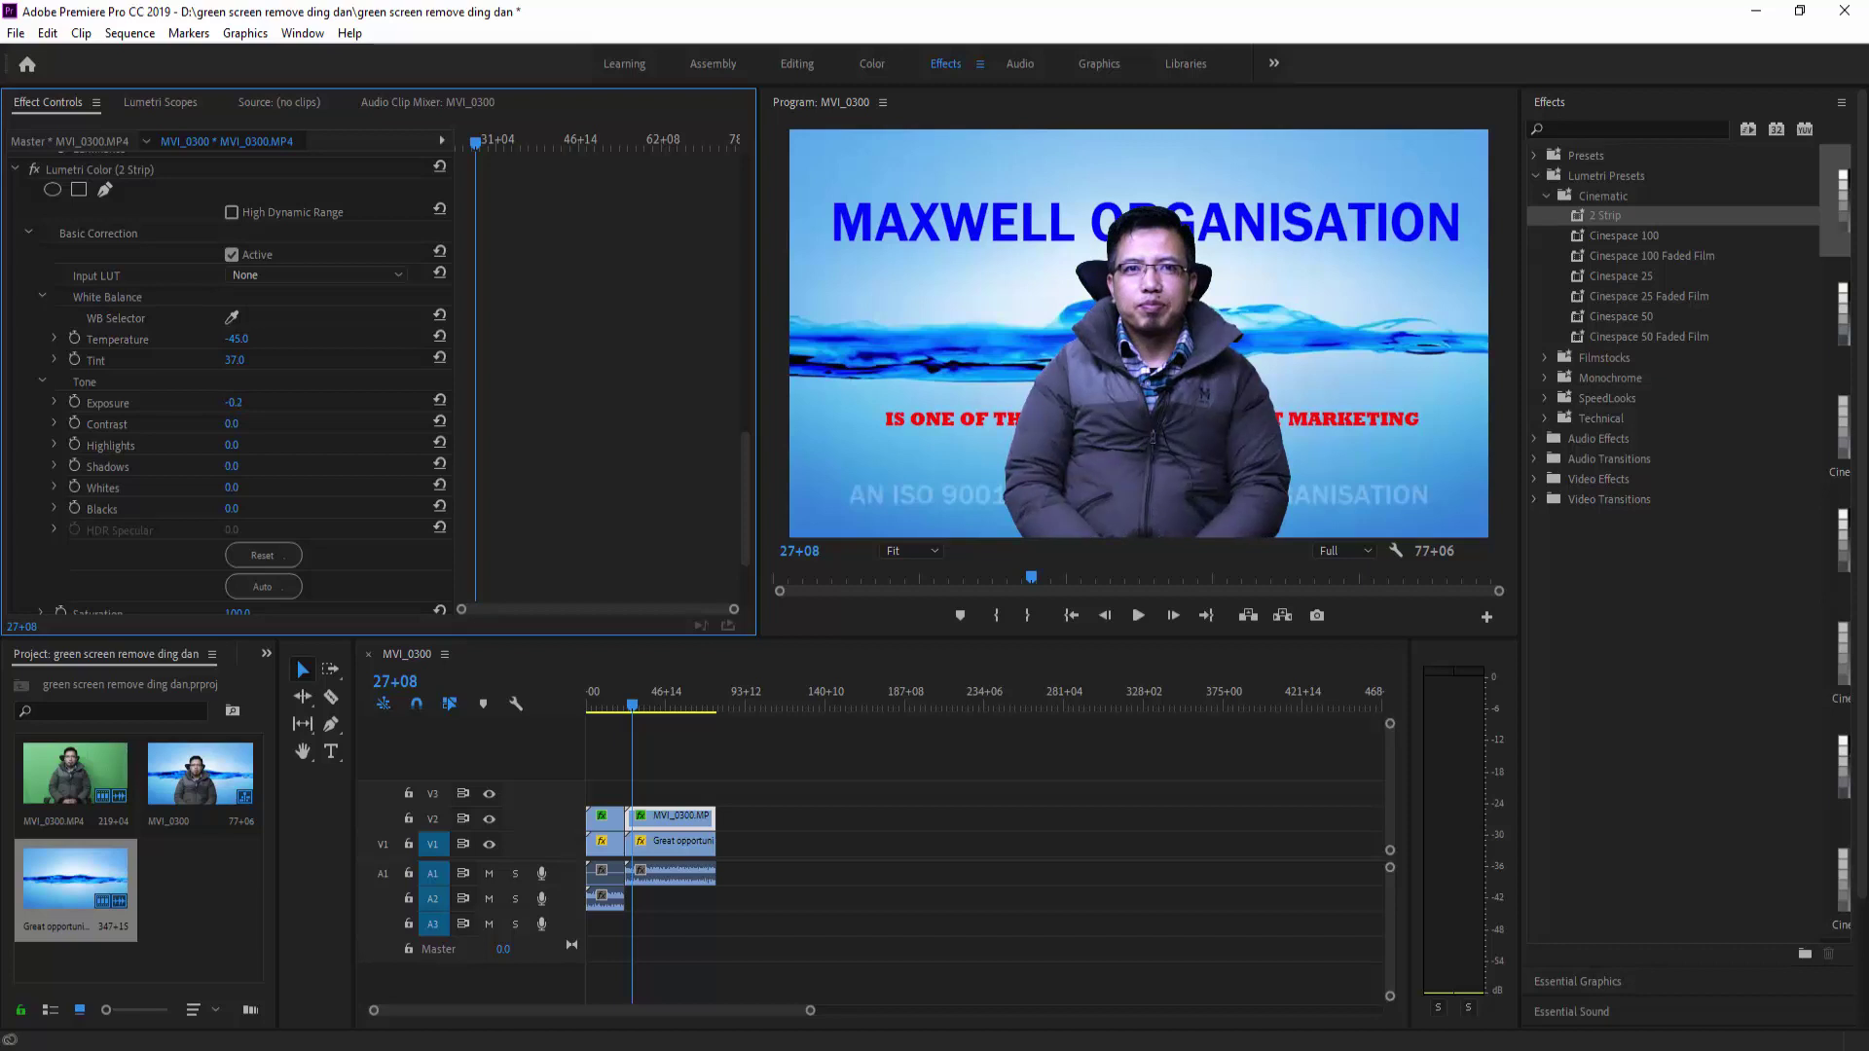
{"action": "left_click_drag", "start_coordinate": [232, 402], "coordinate": [232, 402]}
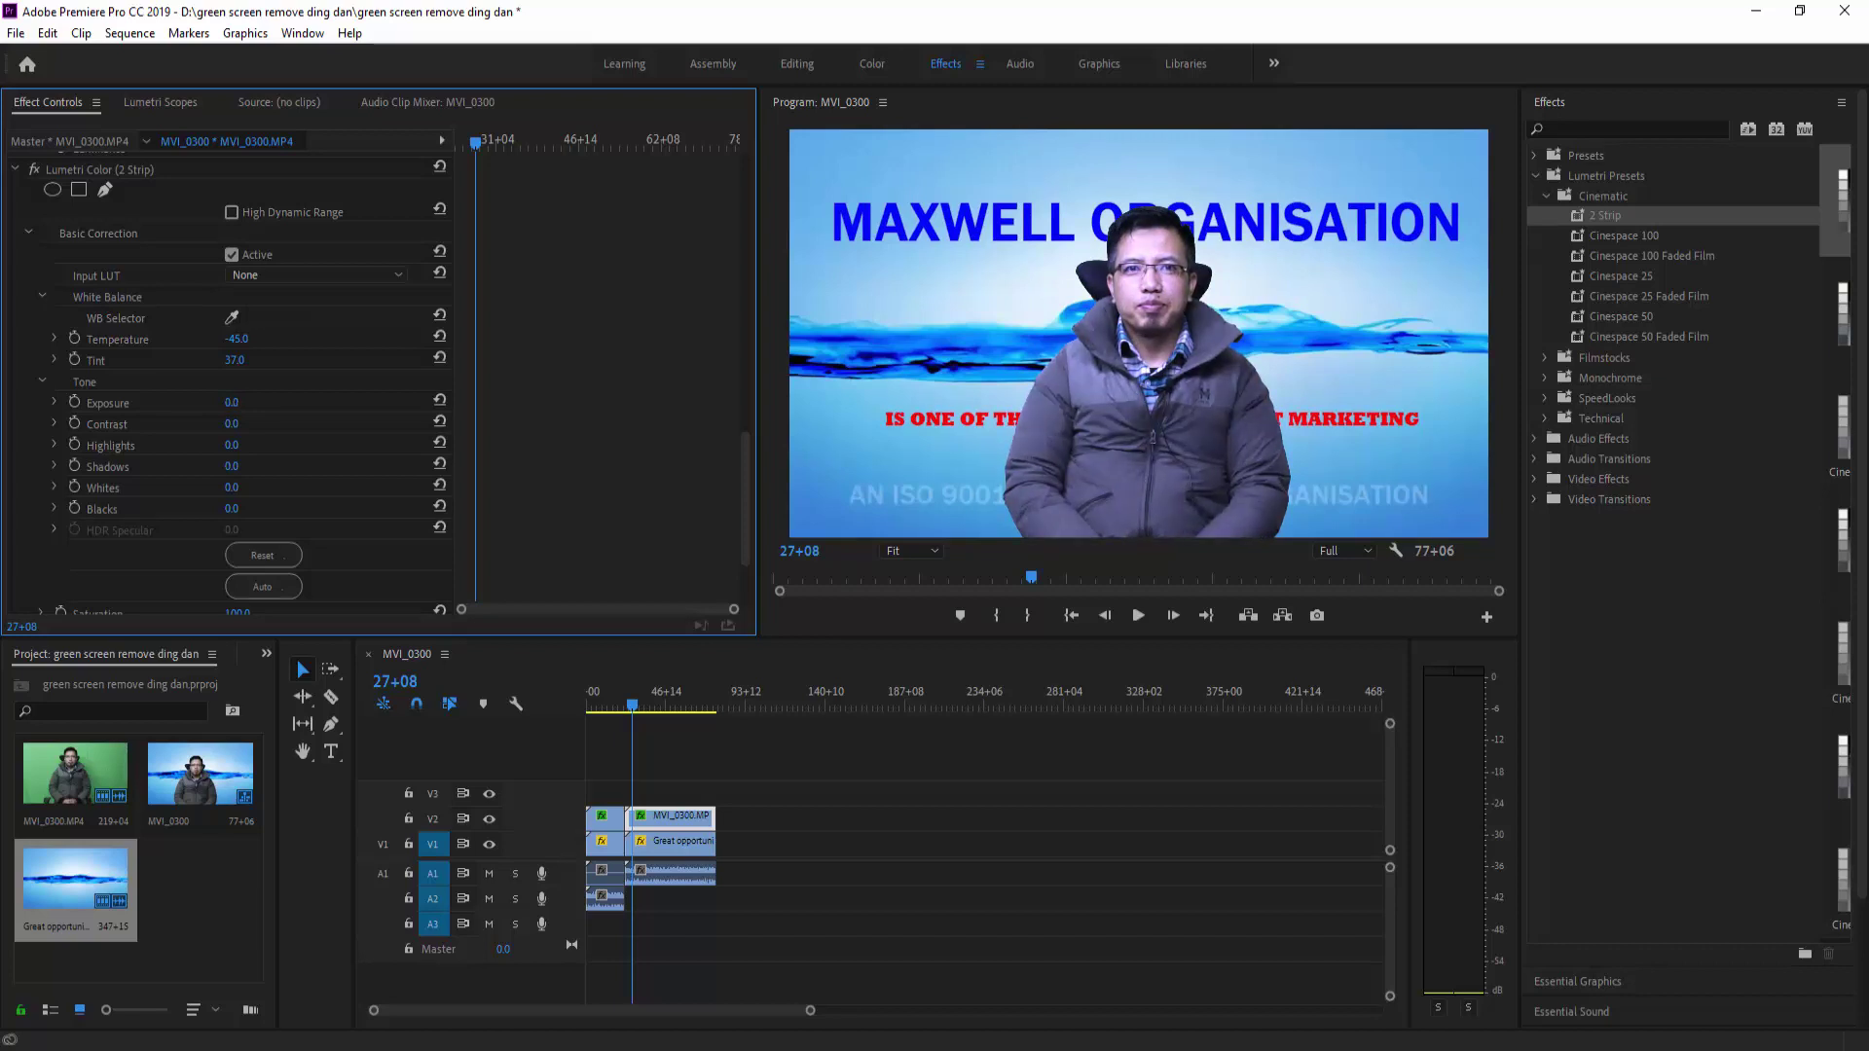
{"action": "left_click_drag", "start_coordinate": [231, 423], "coordinate": [259, 423]}
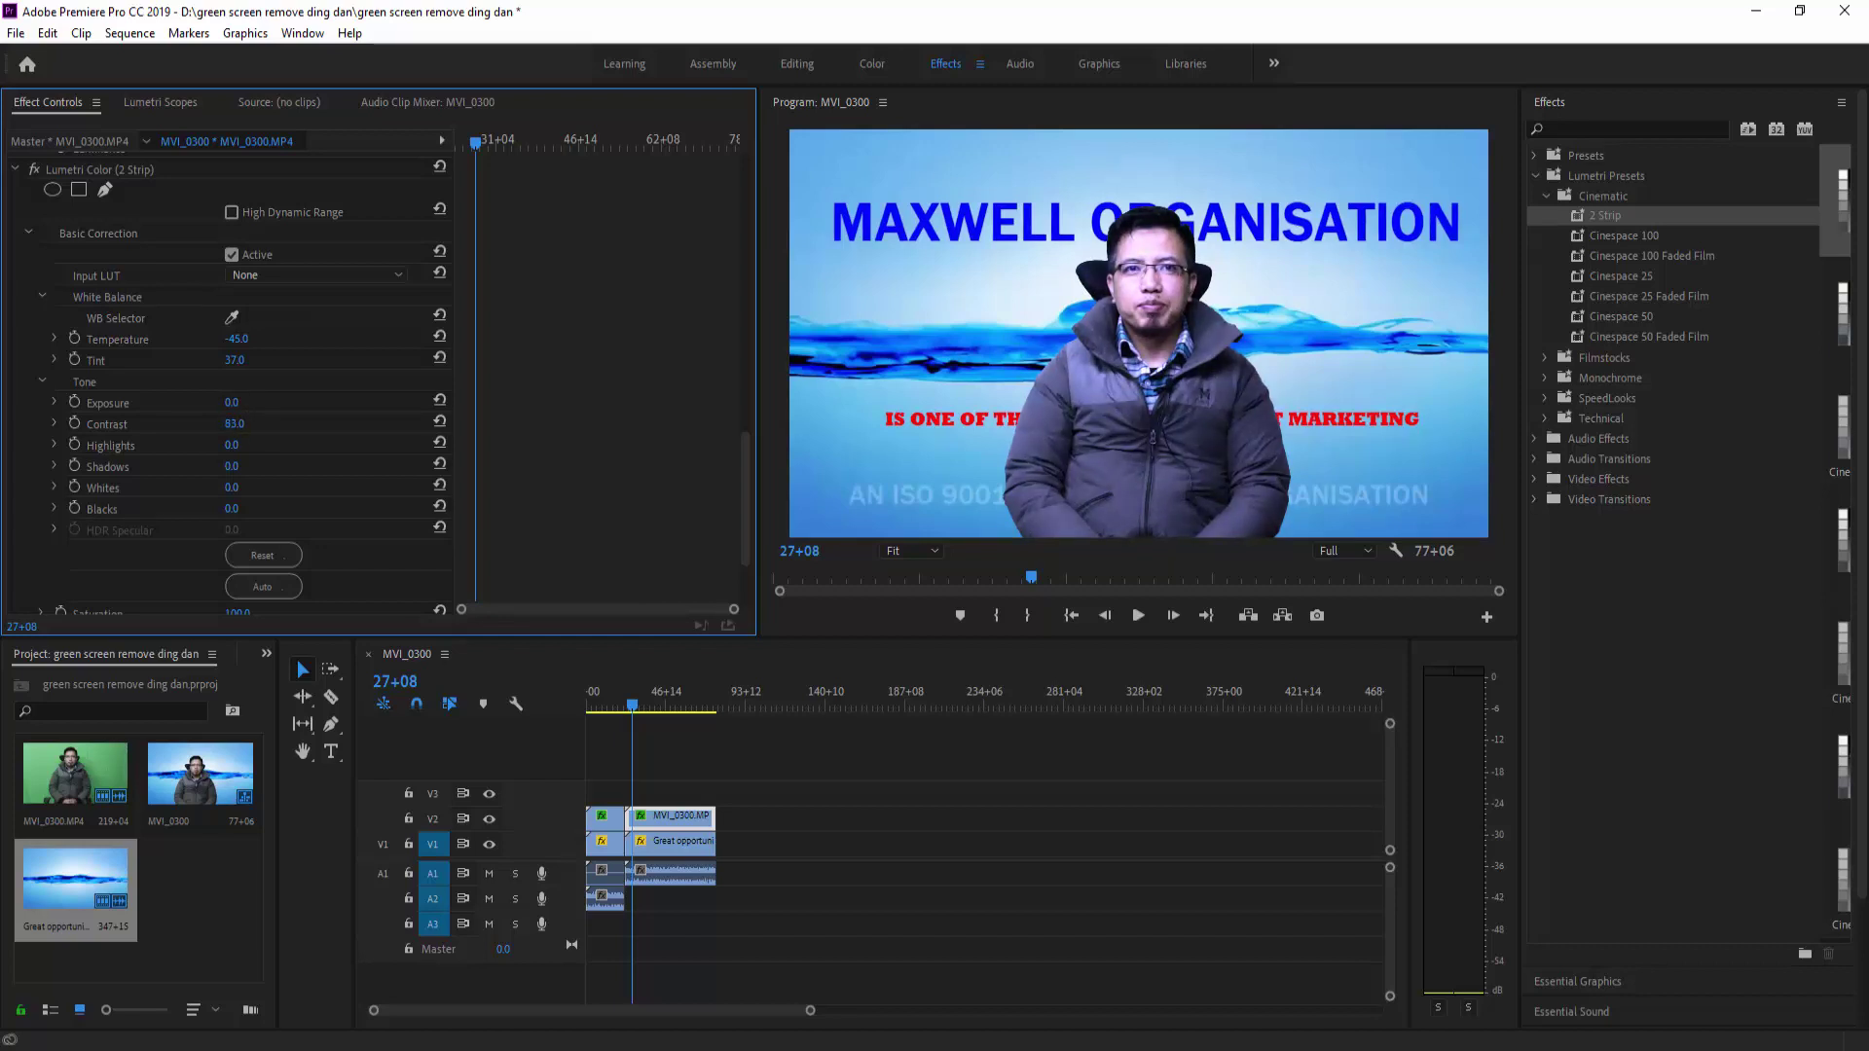
{"action": "mouse_move", "coordinate": [231, 445]}
{"action": "left_mouse_down"}
{"action": "mouse_move", "coordinate": [270, 445]}
{"action": "mouse_move", "coordinate": [215, 445]}
{"action": "mouse_move", "coordinate": [271, 466]}
{"action": "mouse_move", "coordinate": [224, 487]}
{"action": "mouse_move", "coordinate": [234, 518]}
{"action": "mouse_move", "coordinate": [274, 518]}
{"action": "mouse_move", "coordinate": [226, 506]}
{"action": "mouse_move", "coordinate": [227, 487]}
{"action": "mouse_move", "coordinate": [277, 486]}
{"action": "mouse_move", "coordinate": [233, 440]}
{"action": "left_mouse_up"}
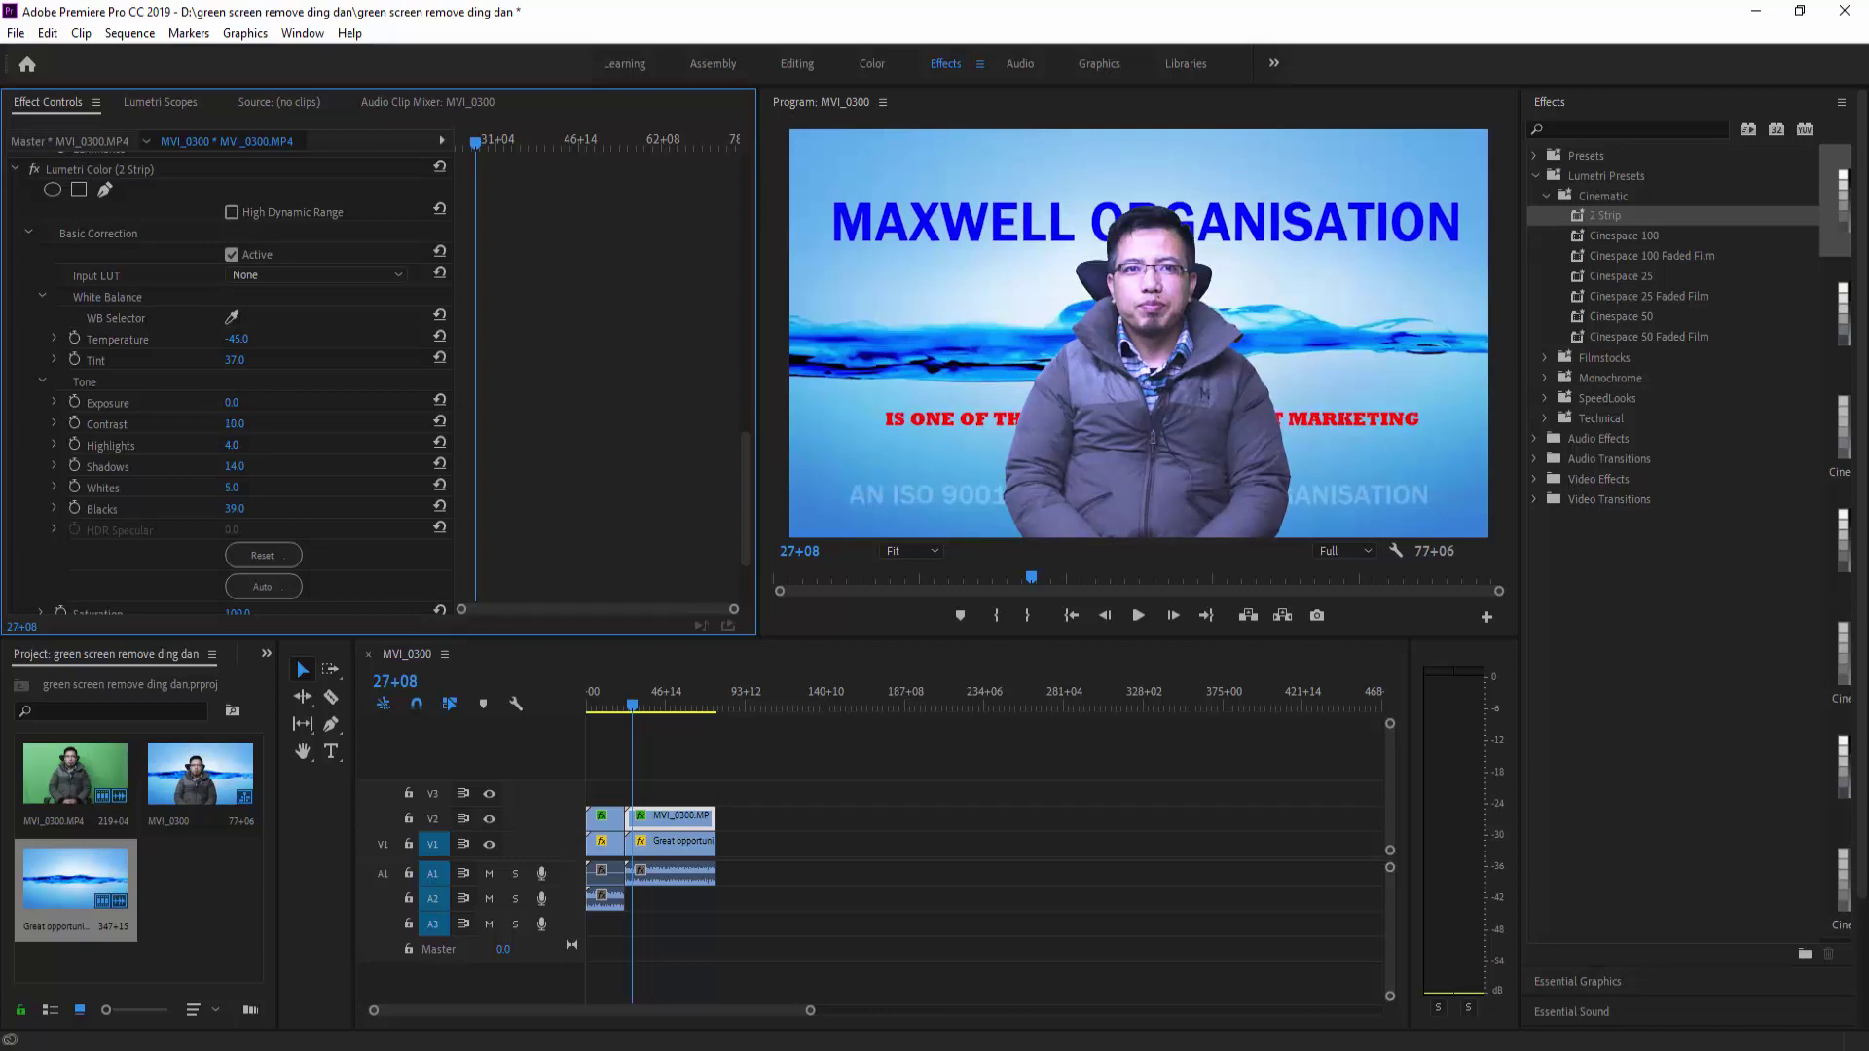
{"action": "key", "text": "ctrl+z"}
{"action": "key", "text": "ctrl+z"}
Step: Play the sequence and scrub back to around 57+05 to review the color-corrected composite
{"action": "left_click", "coordinate": [1137, 615]}
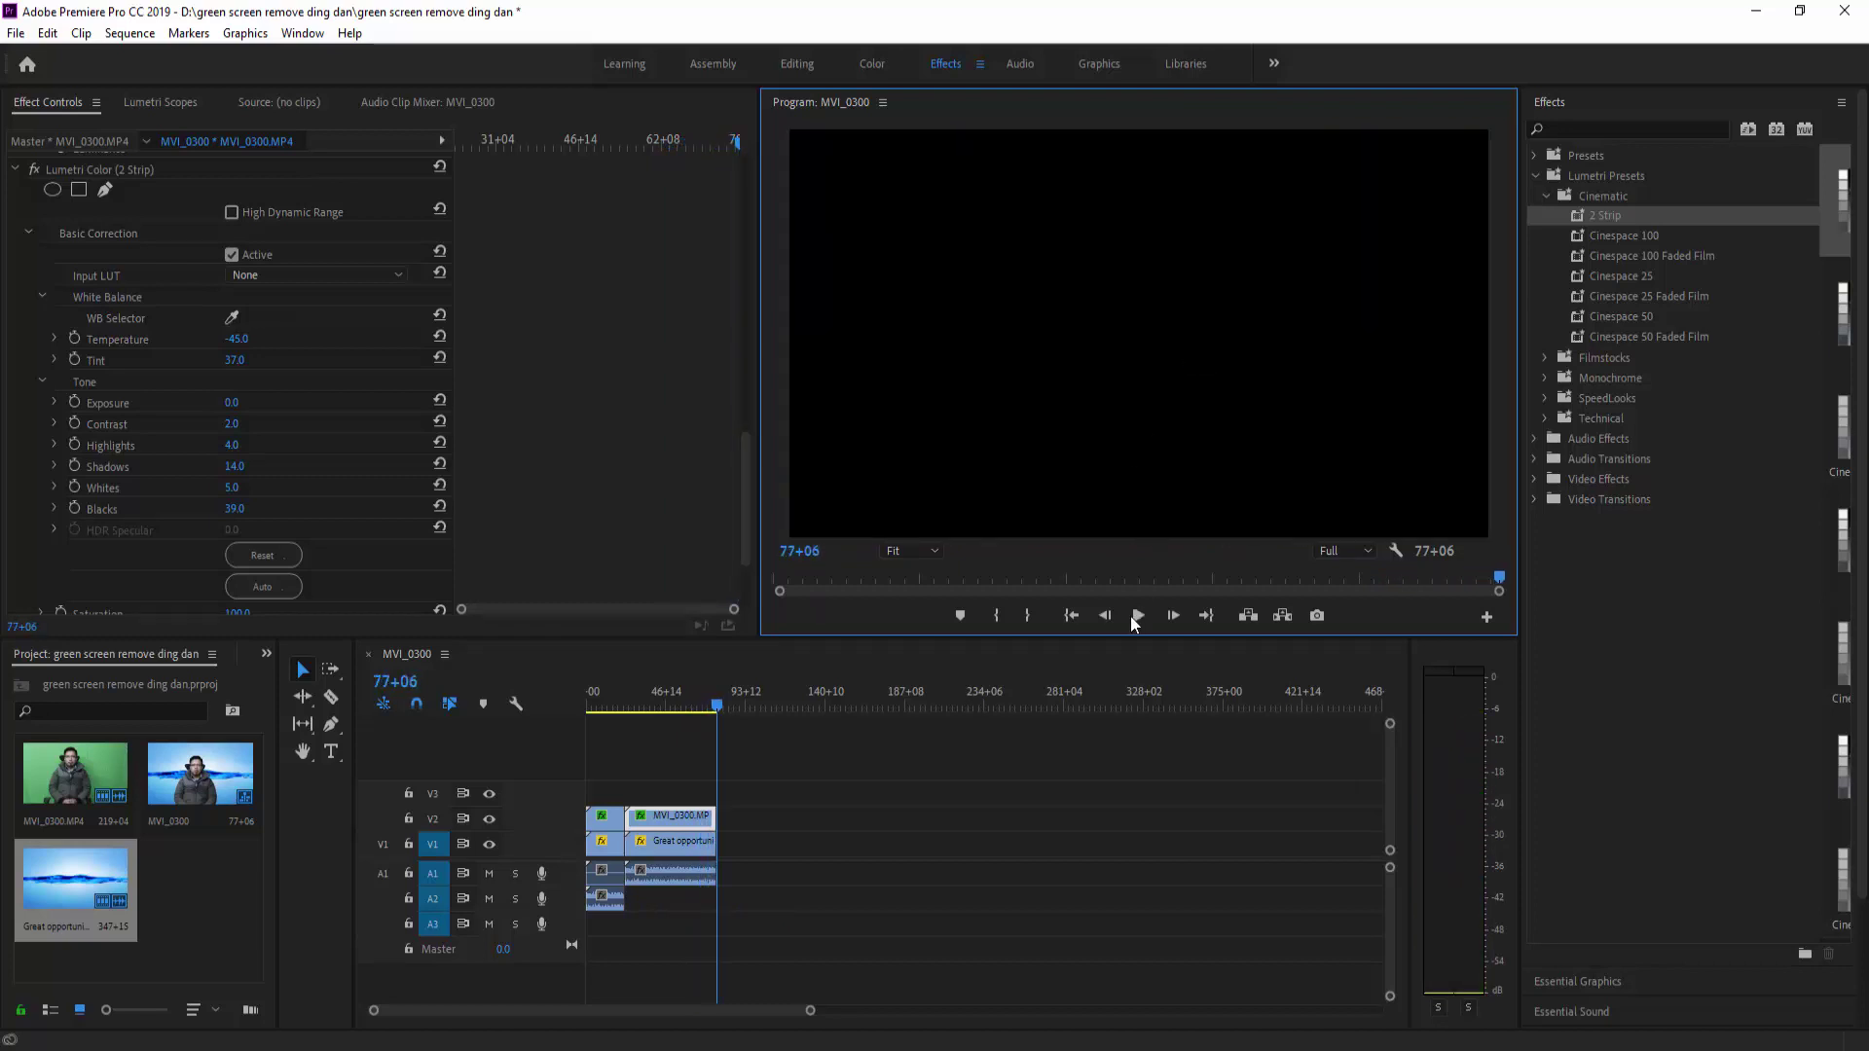
{"action": "mouse_move", "coordinate": [716, 713]}
{"action": "left_mouse_down"}
{"action": "mouse_move", "coordinate": [645, 720]}
{"action": "mouse_move", "coordinate": [711, 722]}
{"action": "mouse_move", "coordinate": [687, 730]}
{"action": "left_mouse_up"}
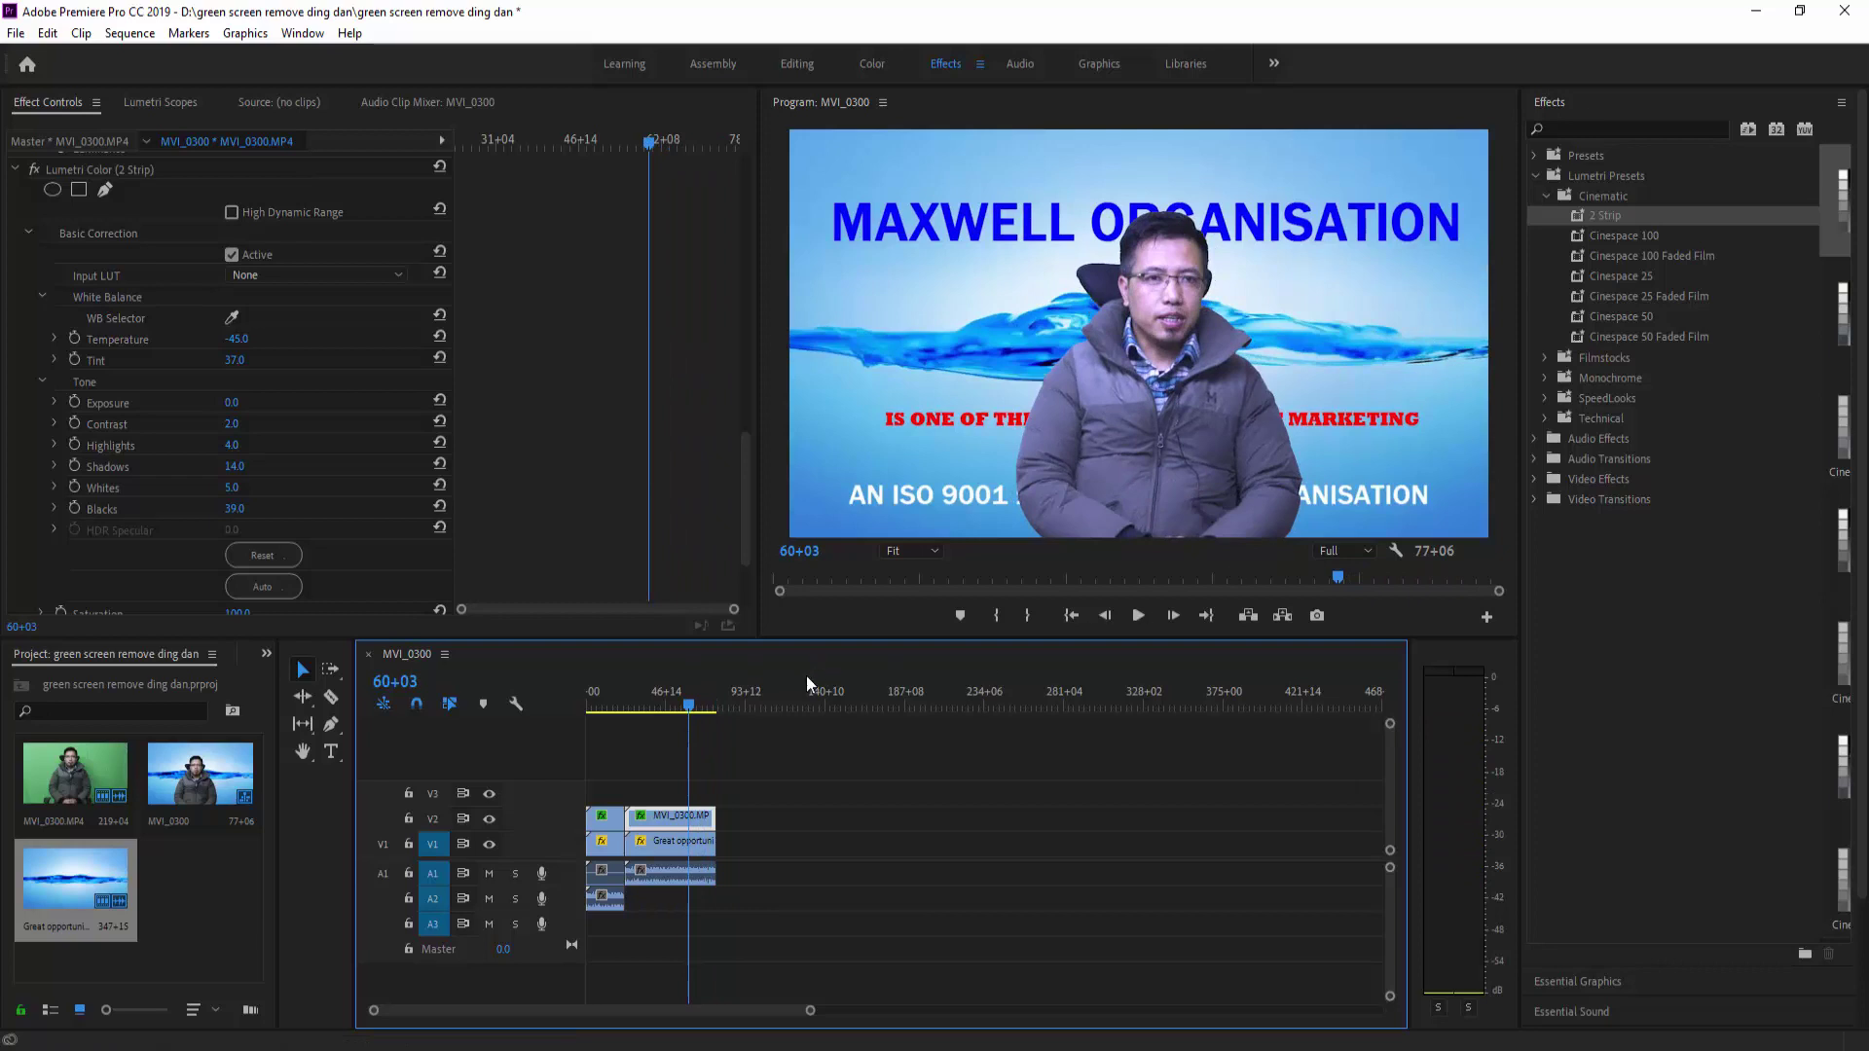
{"action": "mouse_move", "coordinate": [689, 699]}
{"action": "left_mouse_down"}
{"action": "mouse_move", "coordinate": [639, 712]}
{"action": "mouse_move", "coordinate": [686, 724]}
{"action": "left_mouse_up"}
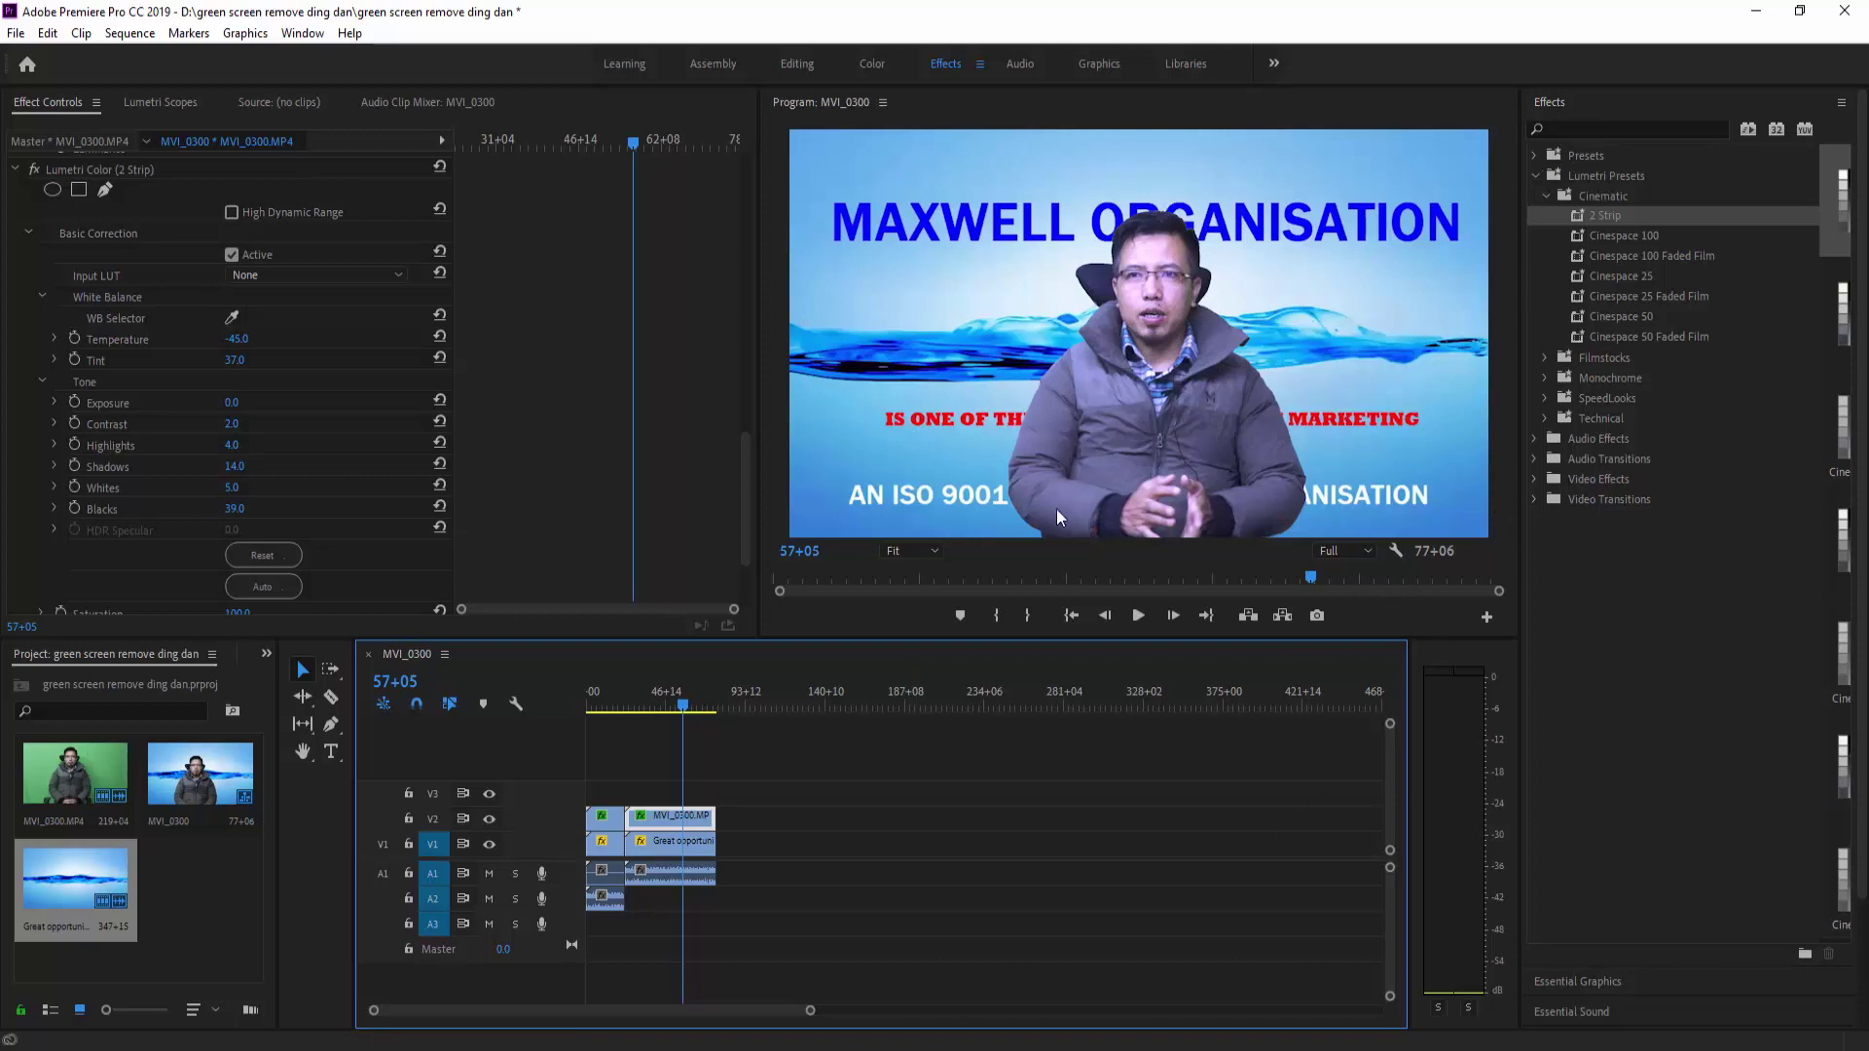
Step: Switch to File Explorer, bring bar.png from the D: drive's allu folder onto track V3 above the keyed clip, and match that clip's length
{"action": "key", "text": "alt+Tab"}
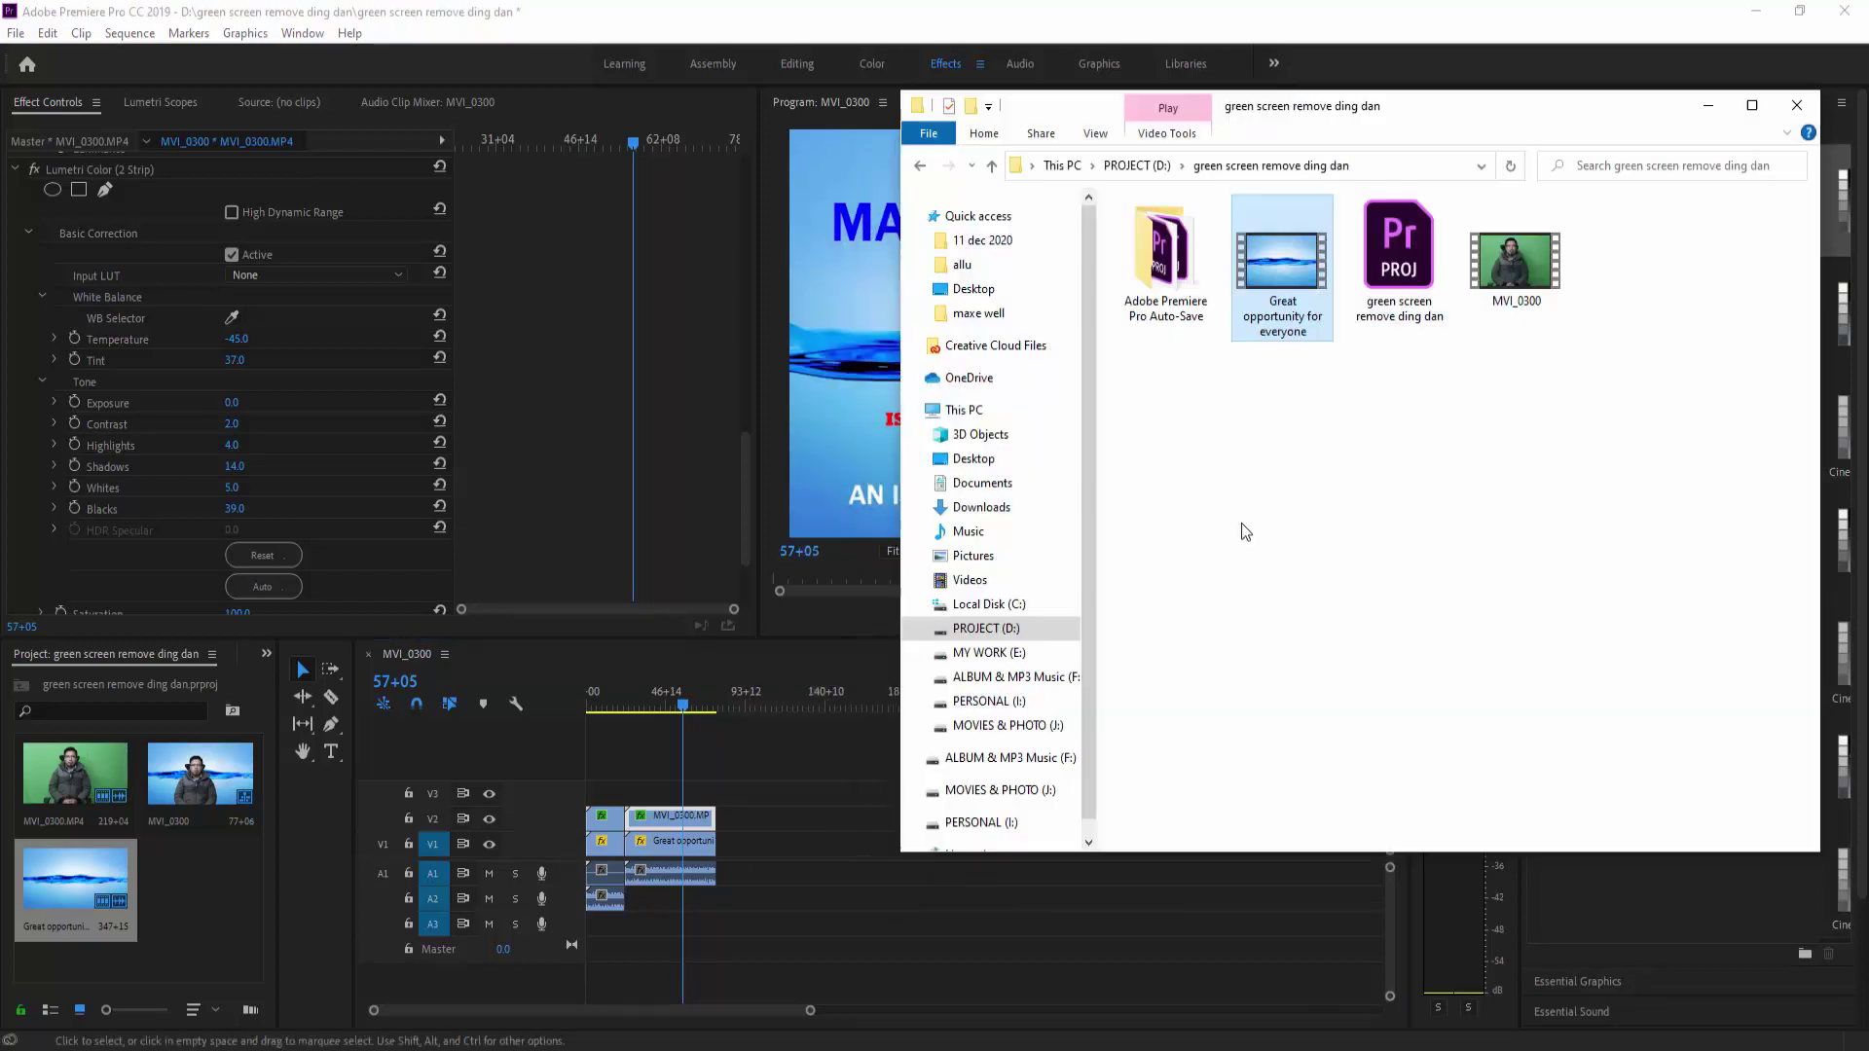
{"action": "left_click", "coordinate": [992, 166]}
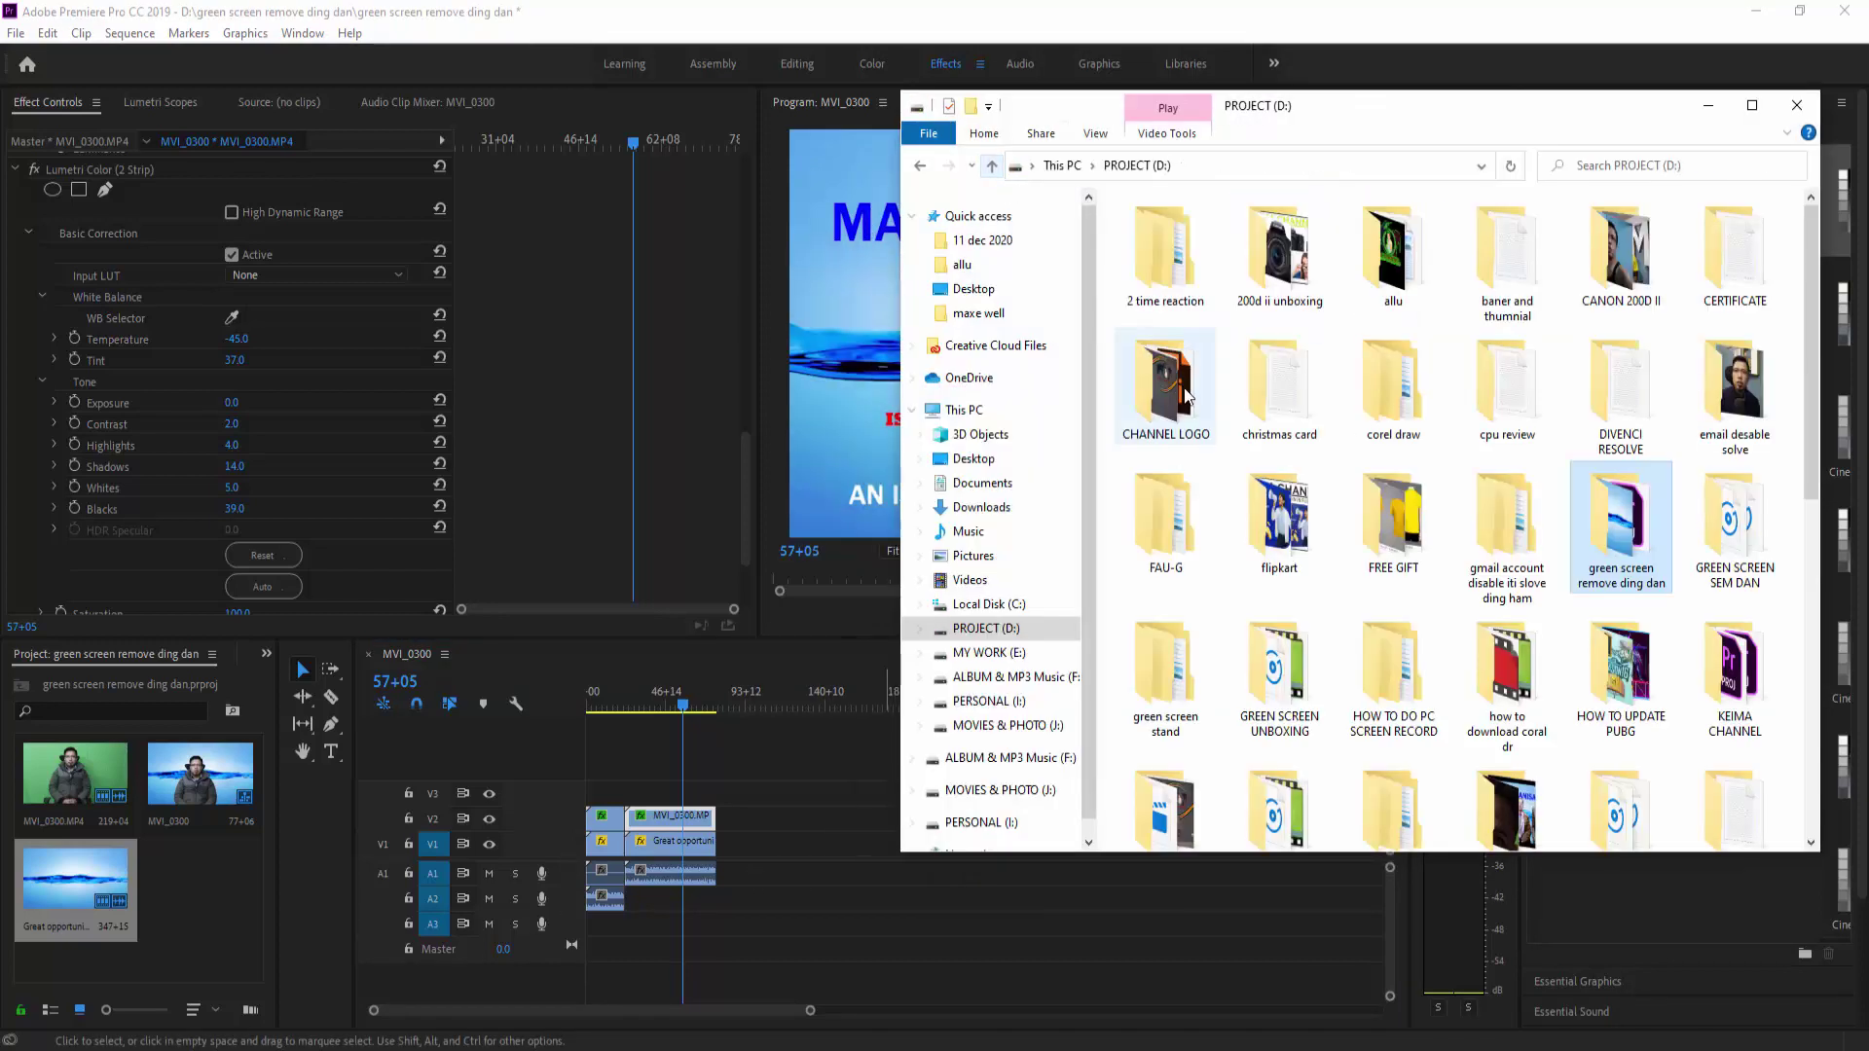
{"action": "double_click", "coordinate": [1417, 292]}
{"action": "left_click_drag", "start_coordinate": [1282, 419], "coordinate": [716, 794]}
{"action": "left_click", "coordinate": [190, 702]}
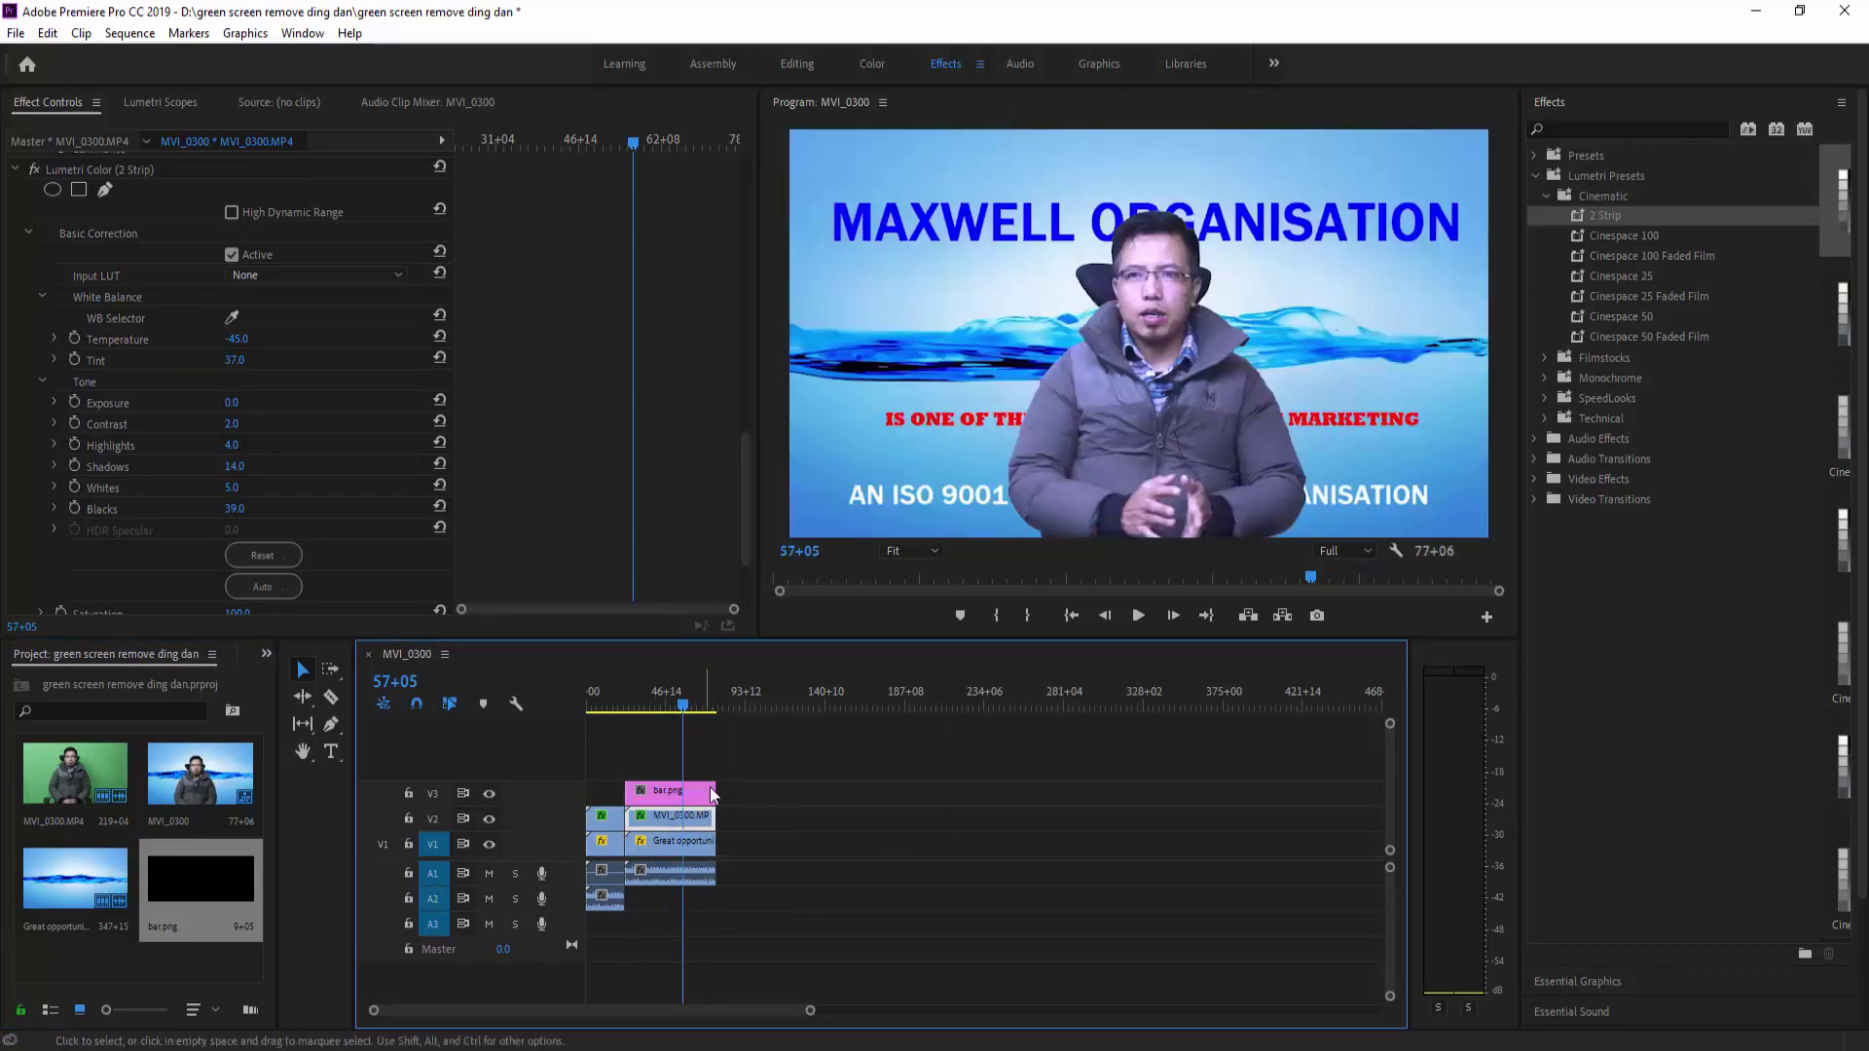
Step: Set the scale of the bar.png clip on track V3 to 45
{"action": "left_click", "coordinate": [681, 791]}
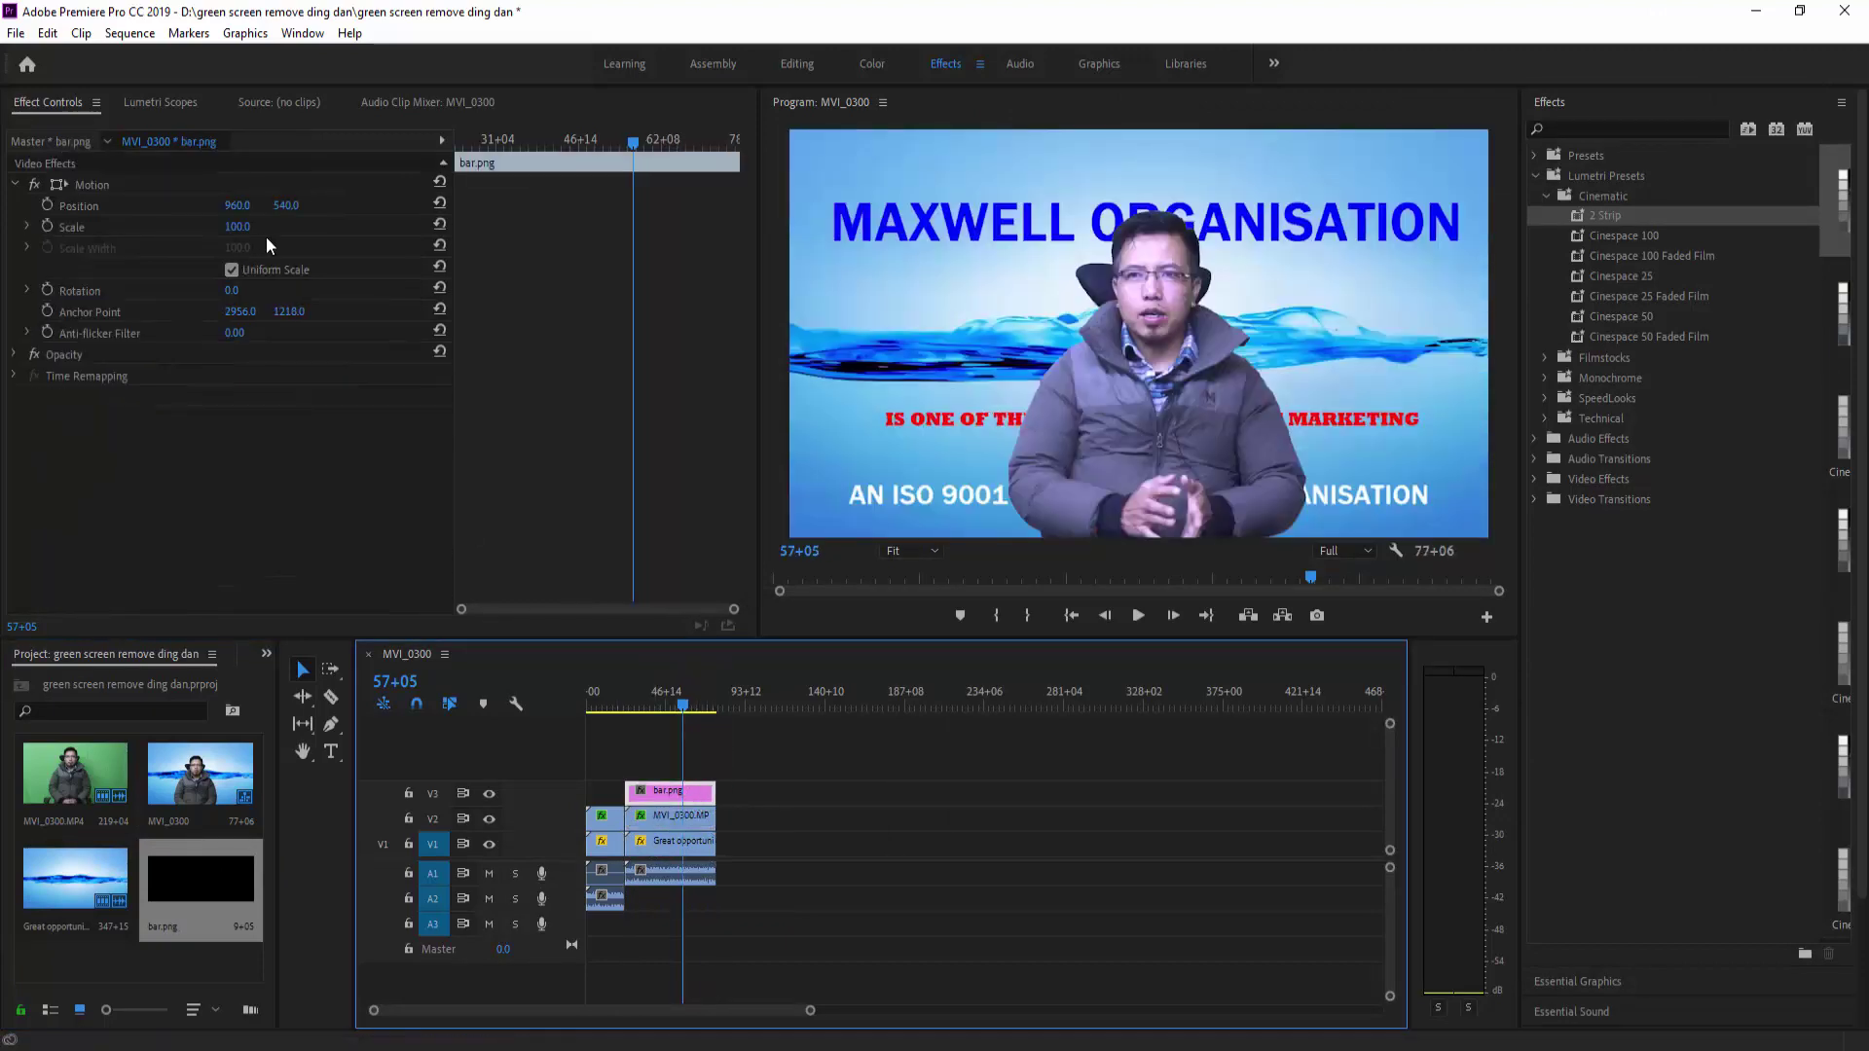
{"action": "left_click", "coordinate": [236, 227]}
{"action": "type", "text": "43"}
{"action": "key", "text": "Return"}
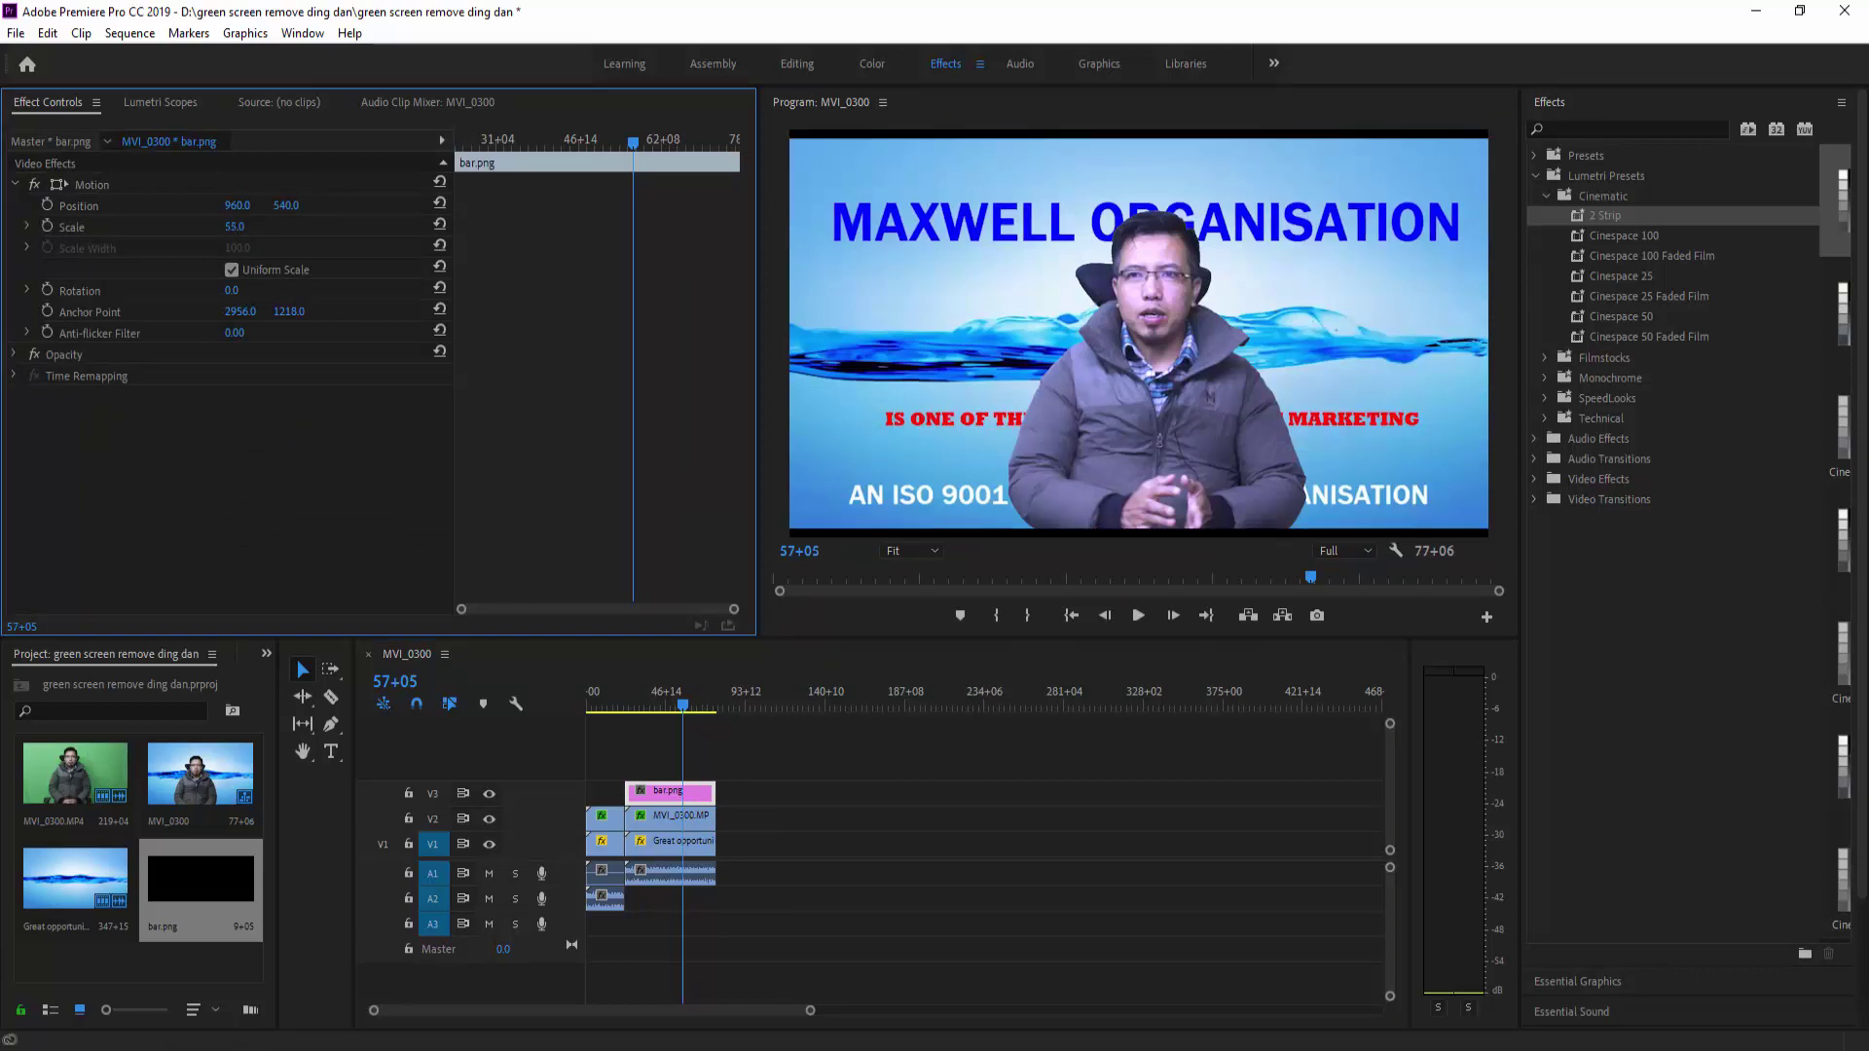
{"action": "left_click_drag", "start_coordinate": [234, 227], "coordinate": [237, 227]}
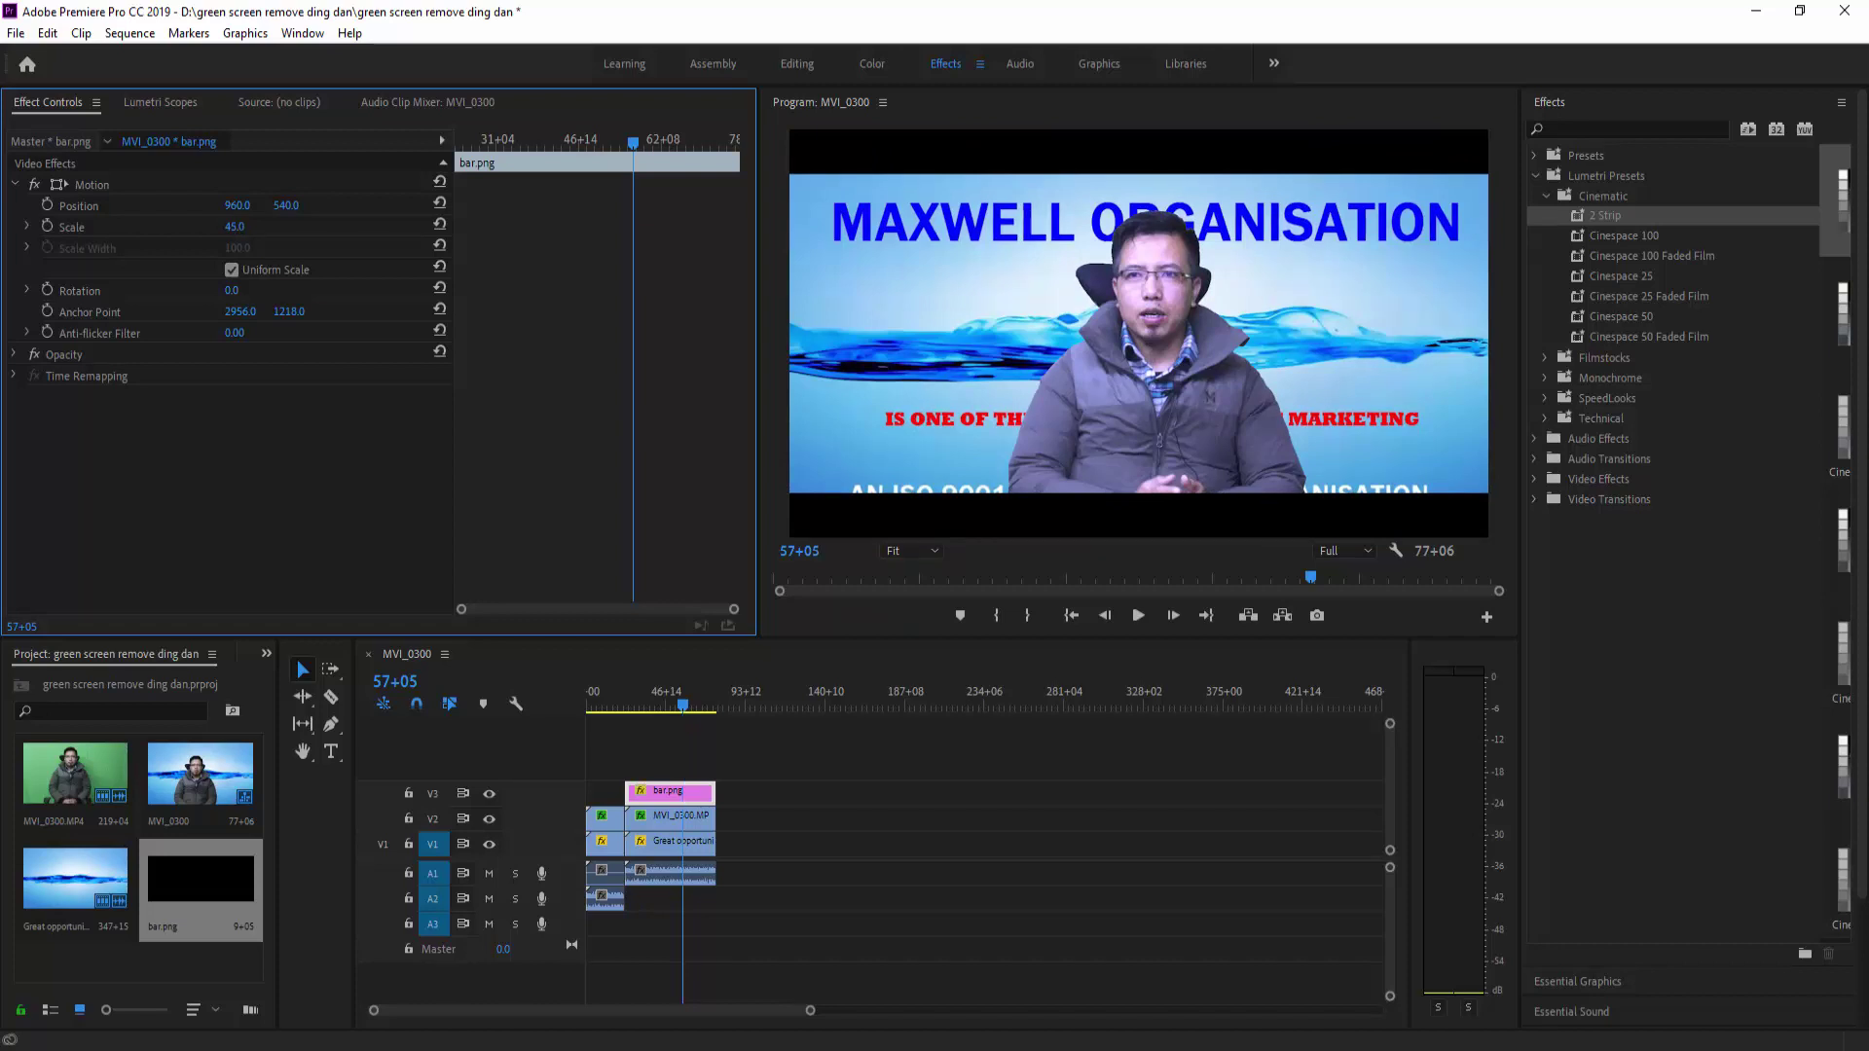
Step: Play the sequence from about 22+06, where bar.png starts, to review the letterboxed composite, and stop around 57+03
{"action": "left_click_drag", "start_coordinate": [687, 709], "coordinate": [629, 704]}
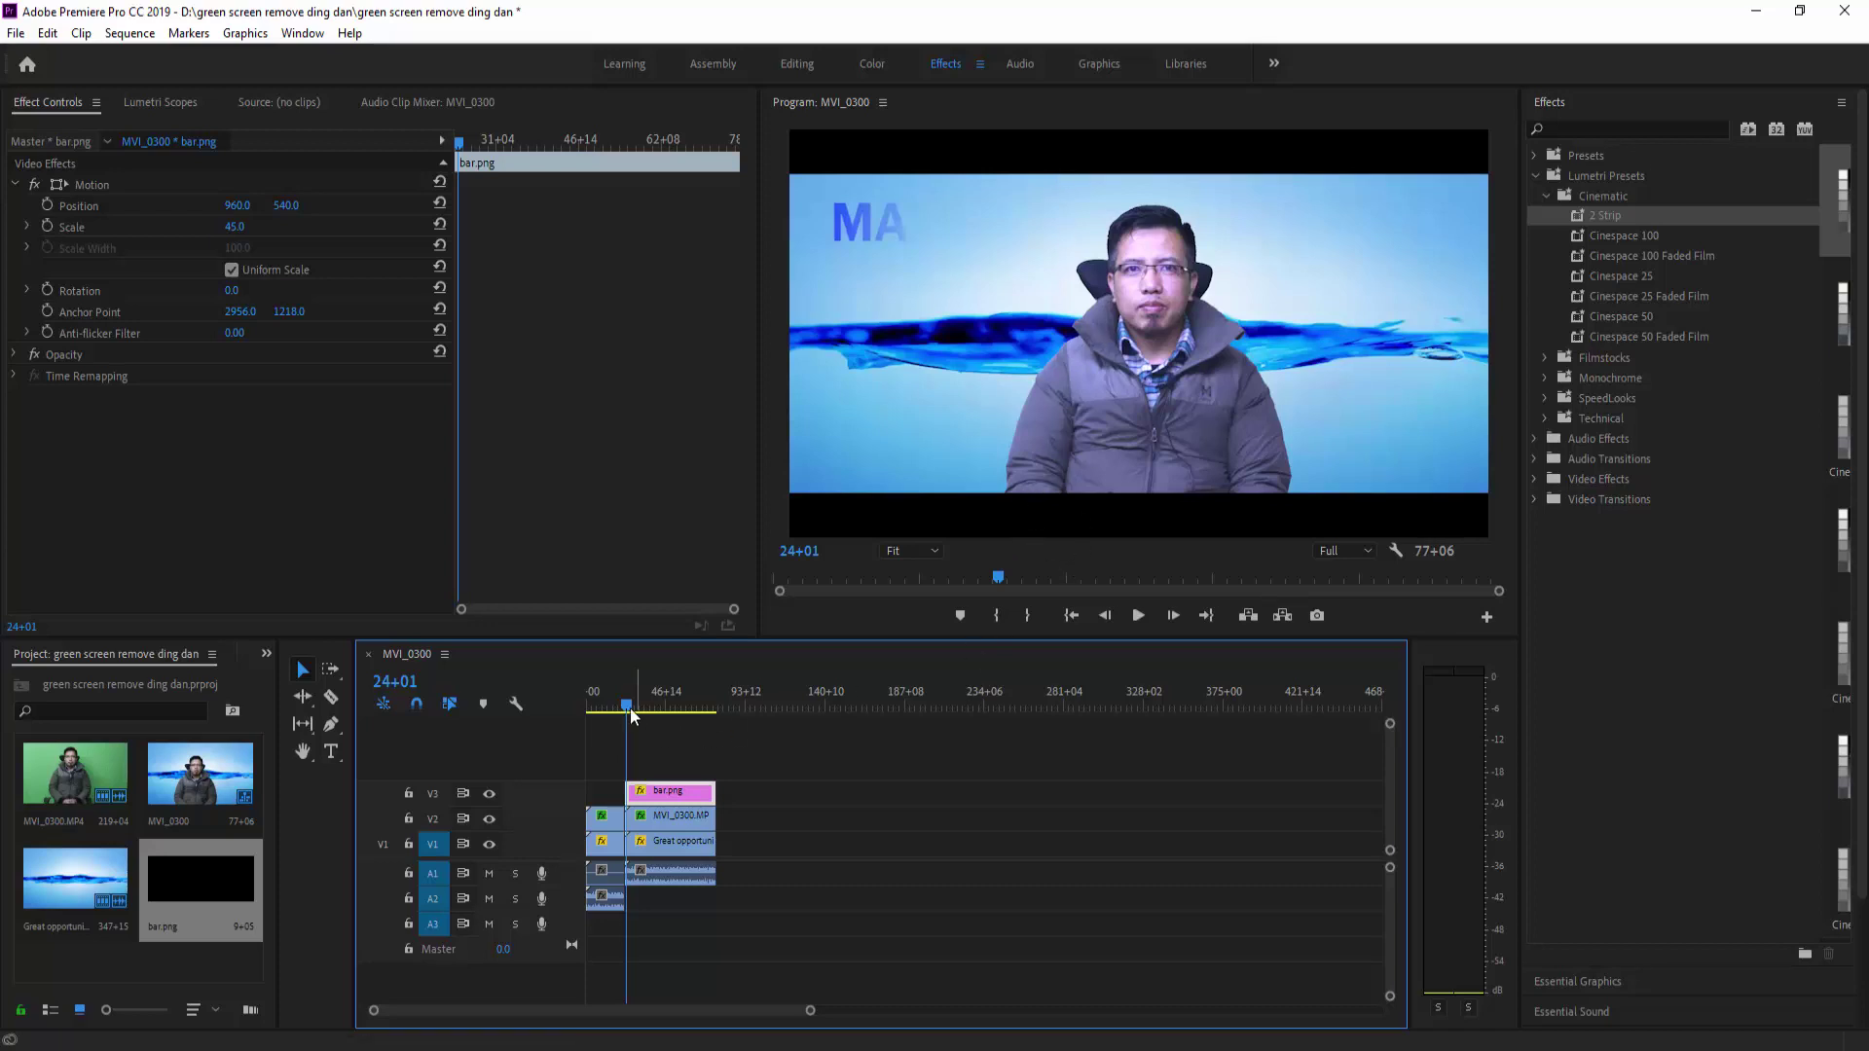
{"action": "mouse_move", "coordinate": [623, 699]}
{"action": "left_mouse_down"}
{"action": "mouse_move", "coordinate": [648, 705]}
{"action": "mouse_move", "coordinate": [622, 705]}
{"action": "left_mouse_up"}
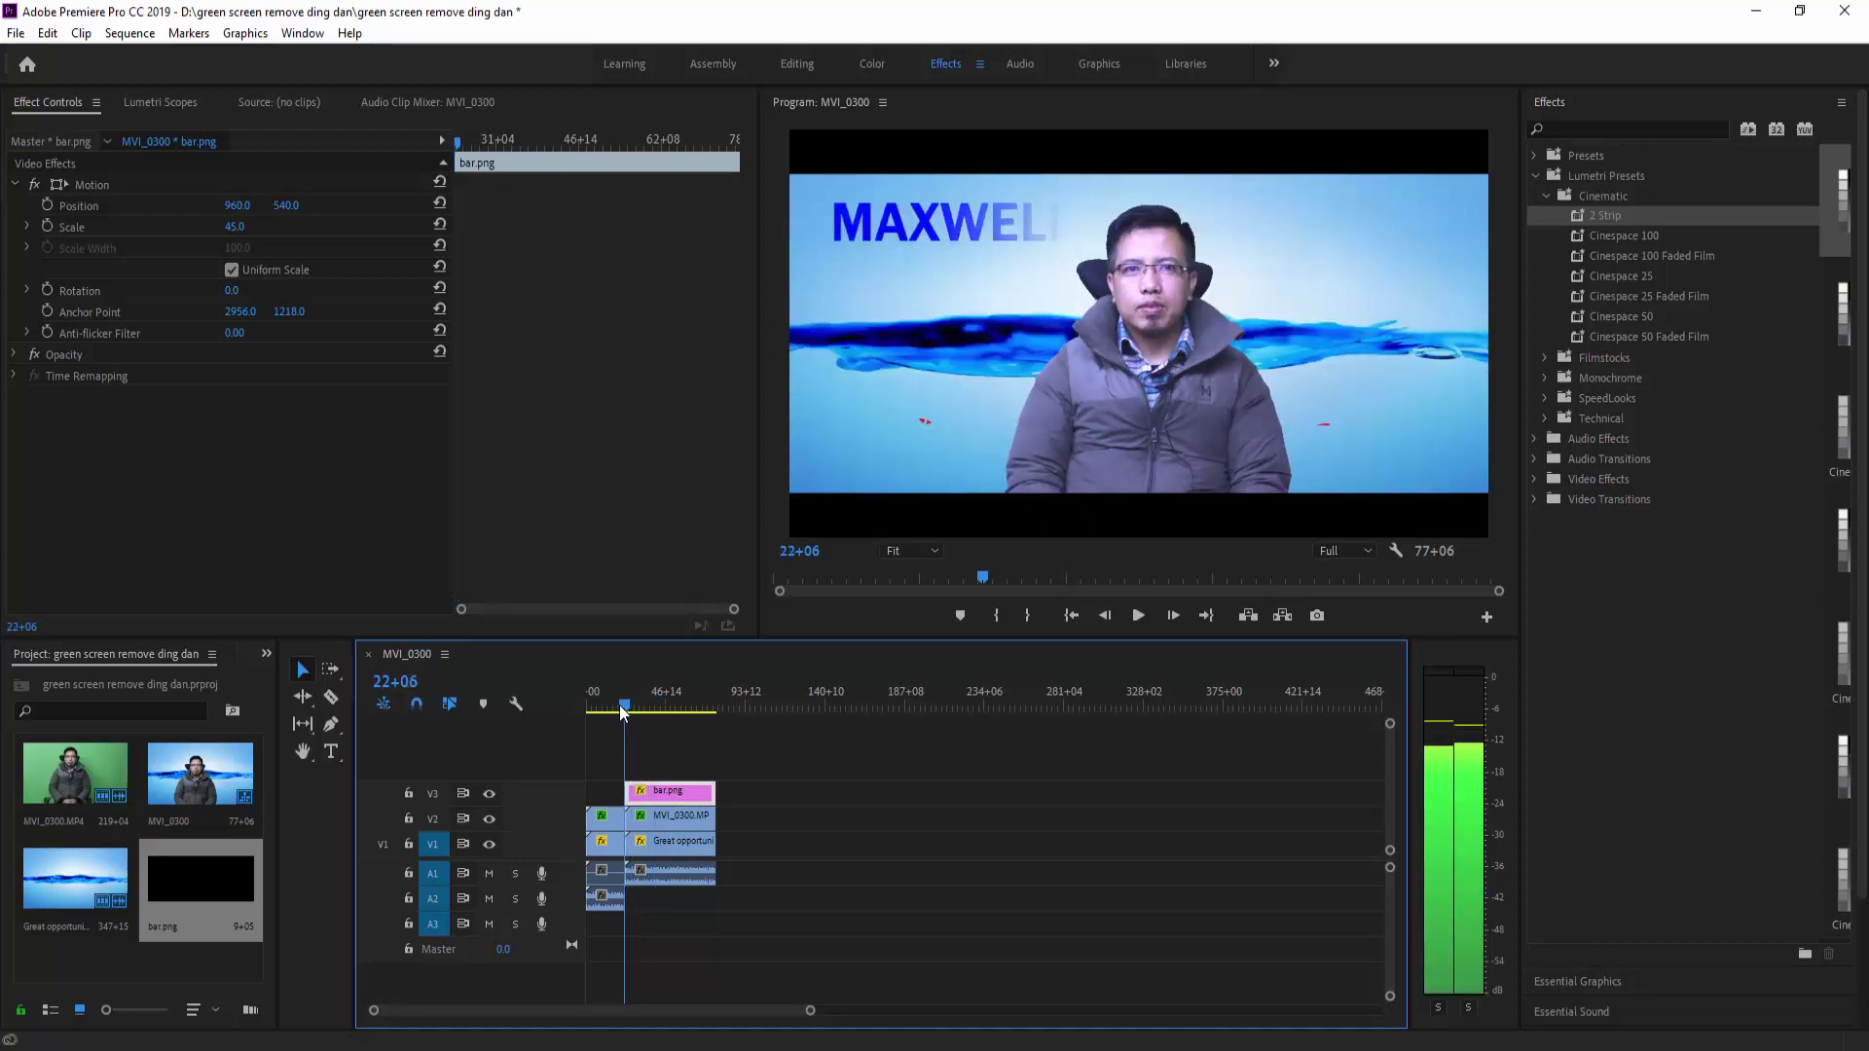
{"action": "left_click", "coordinate": [1139, 616]}
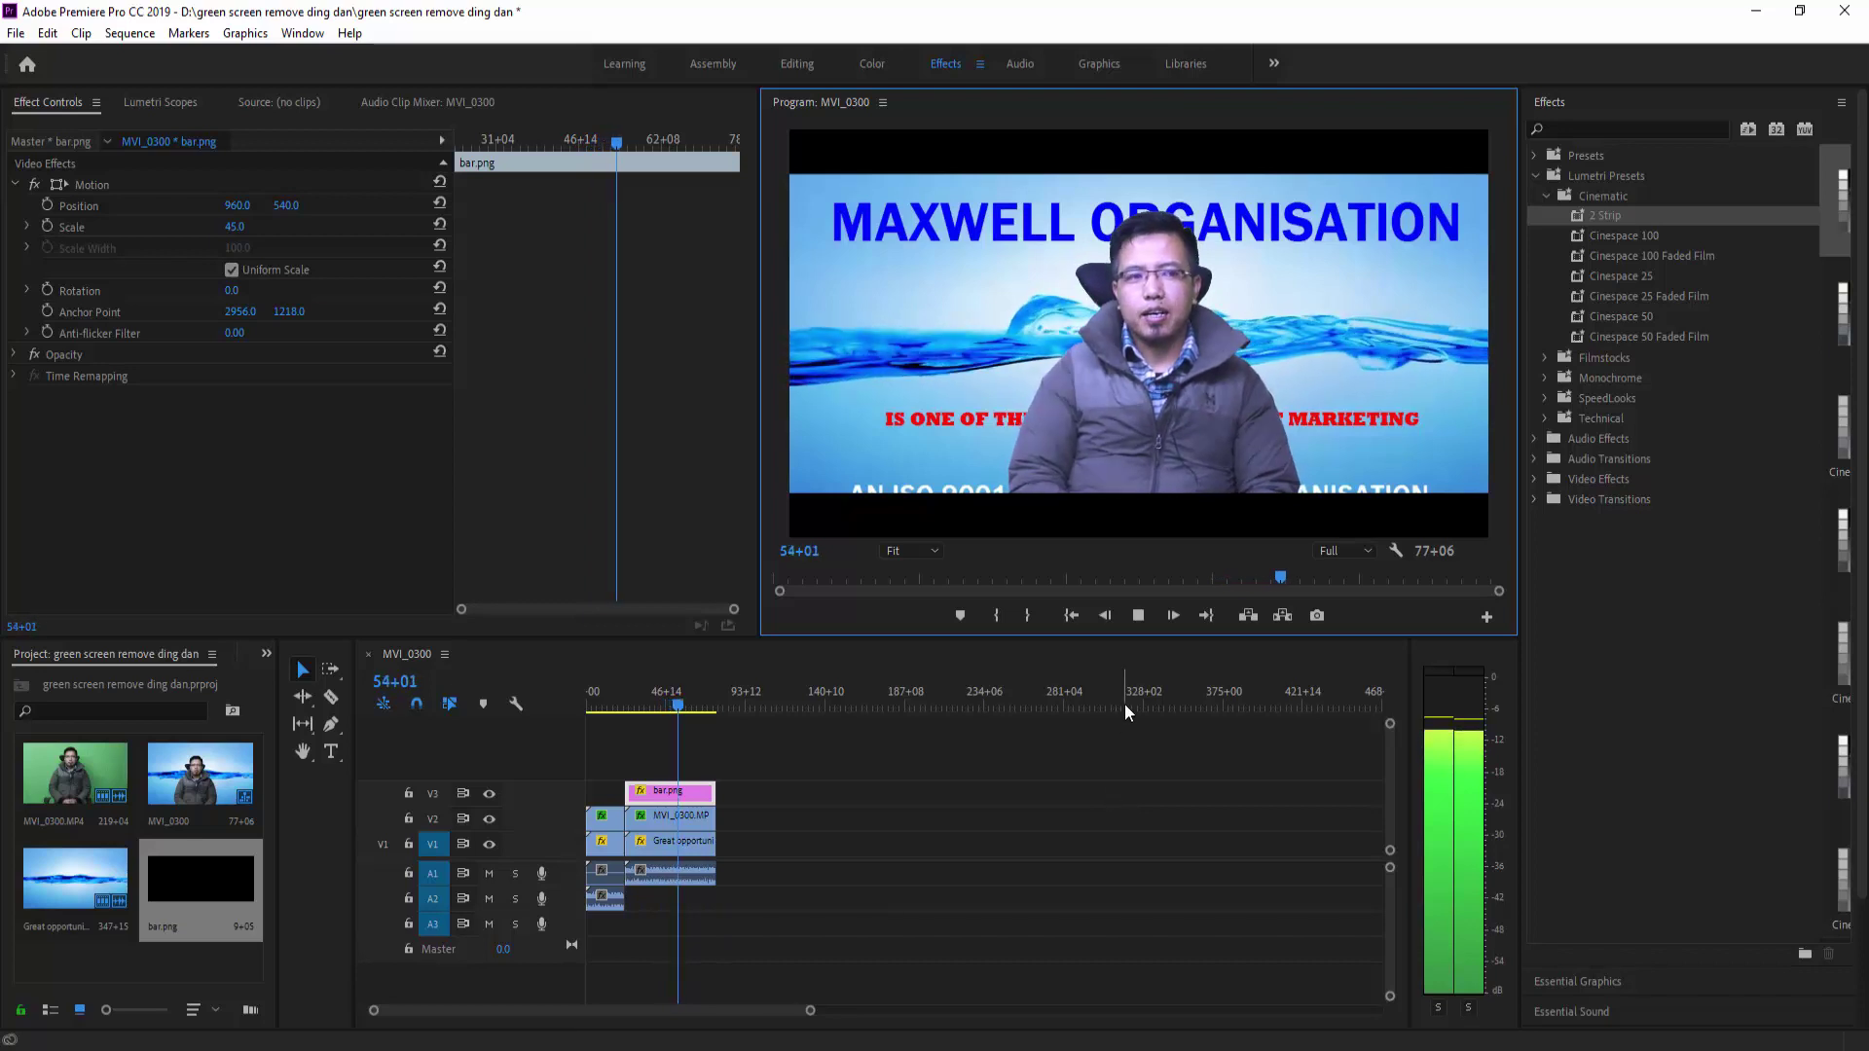
{"action": "key", "text": "space"}
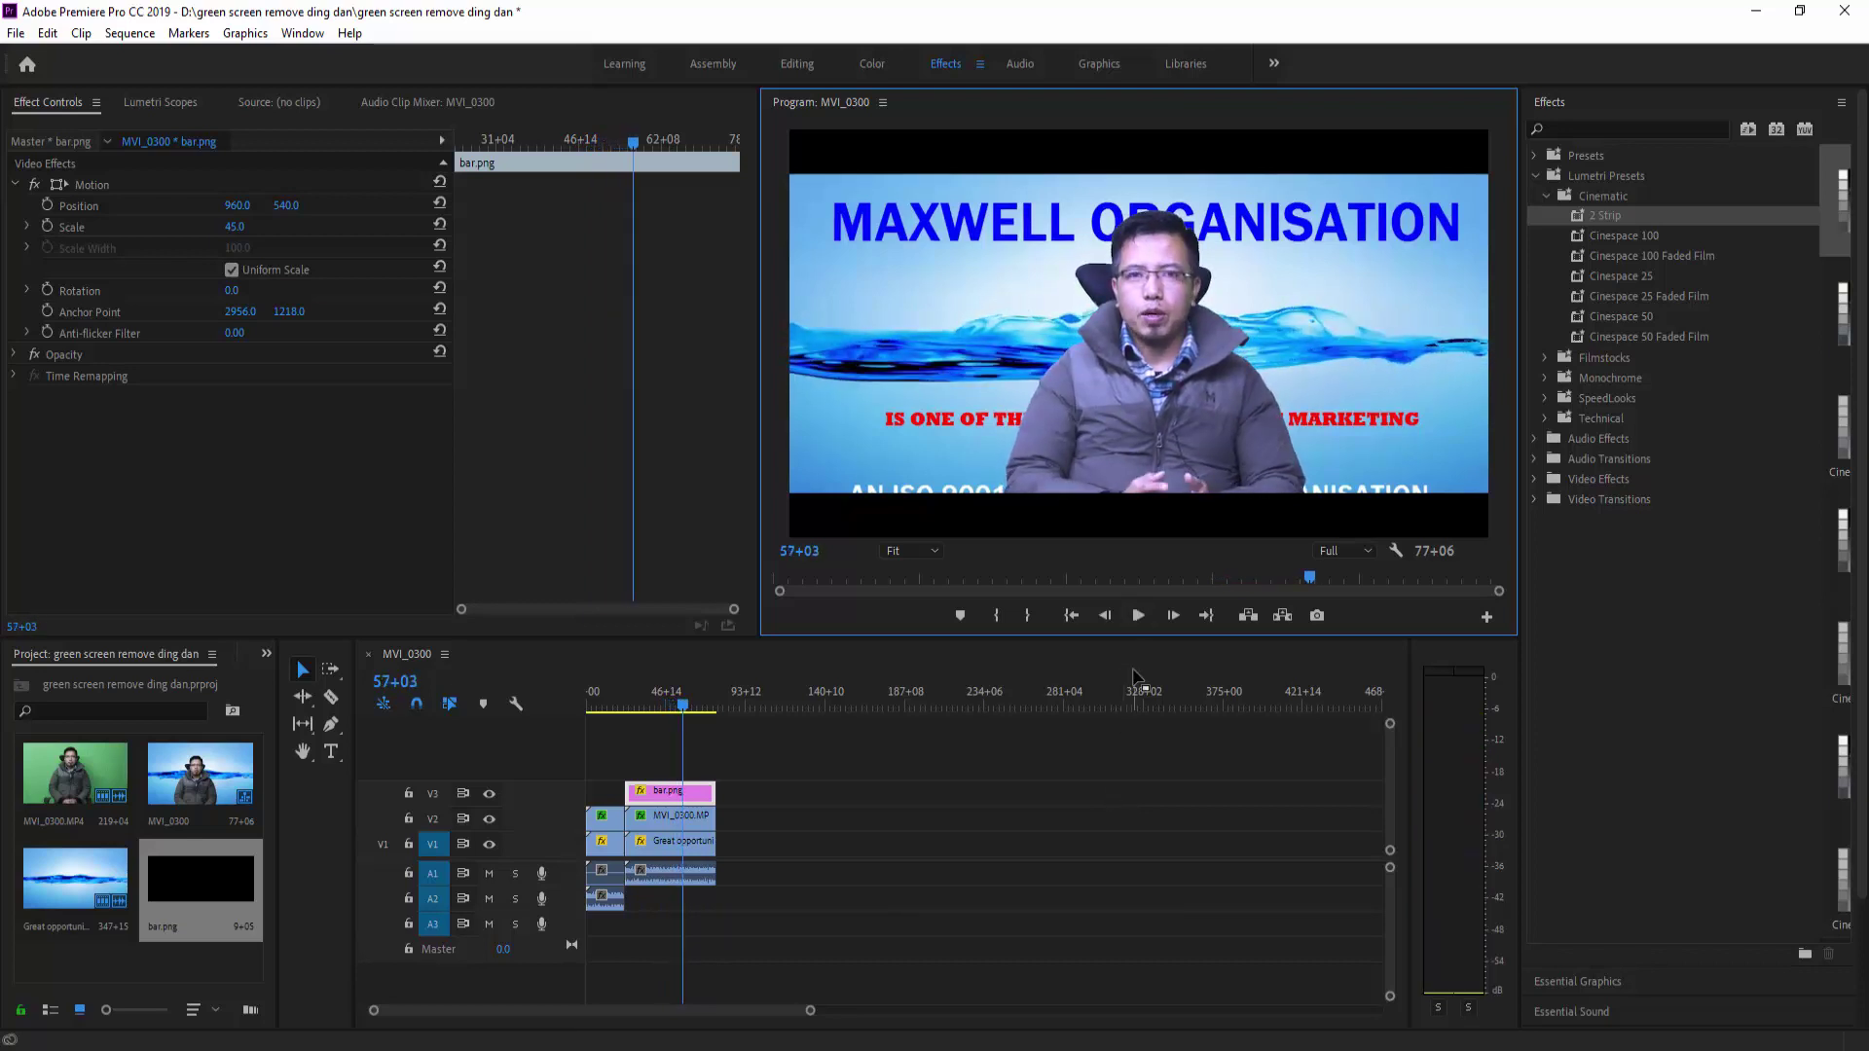